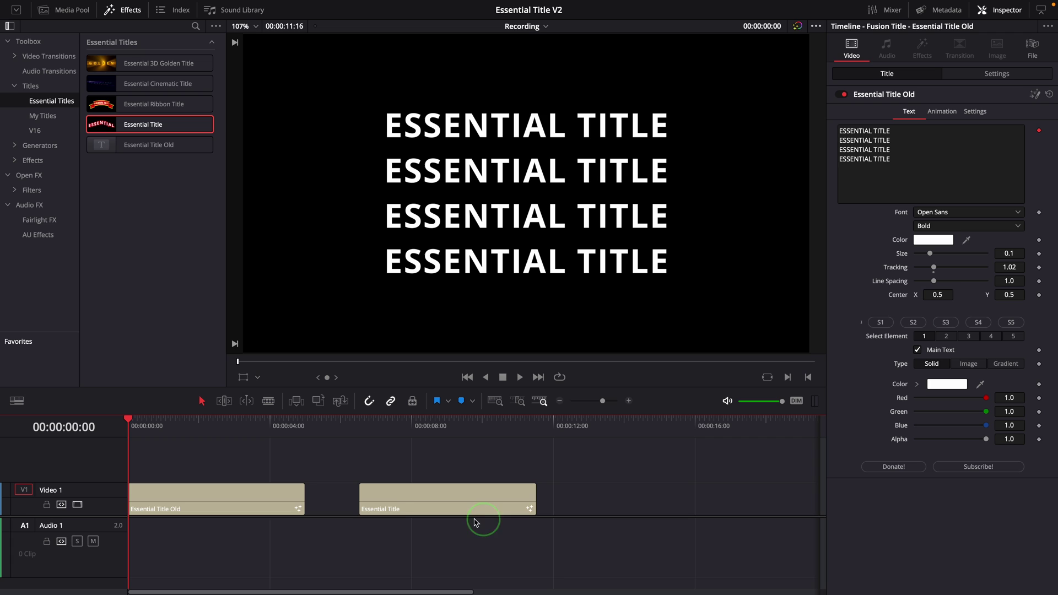
# Select the Essential Title clips and scrub the playhead back to the start.
pyautogui.click(232, 494)
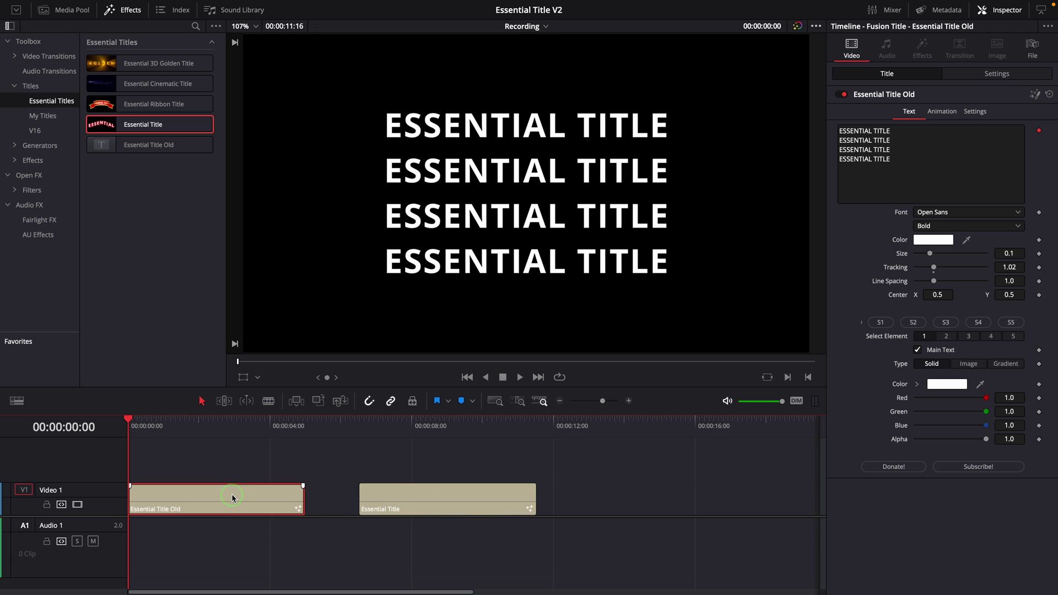
pyautogui.click(140, 510)
pyautogui.click(443, 507)
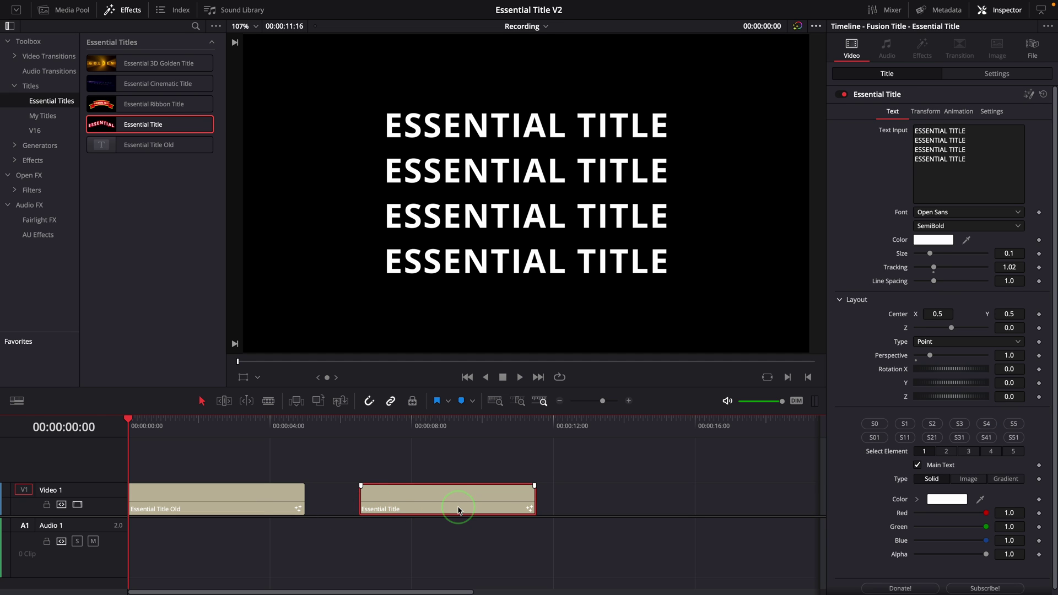
pyautogui.click(428, 429)
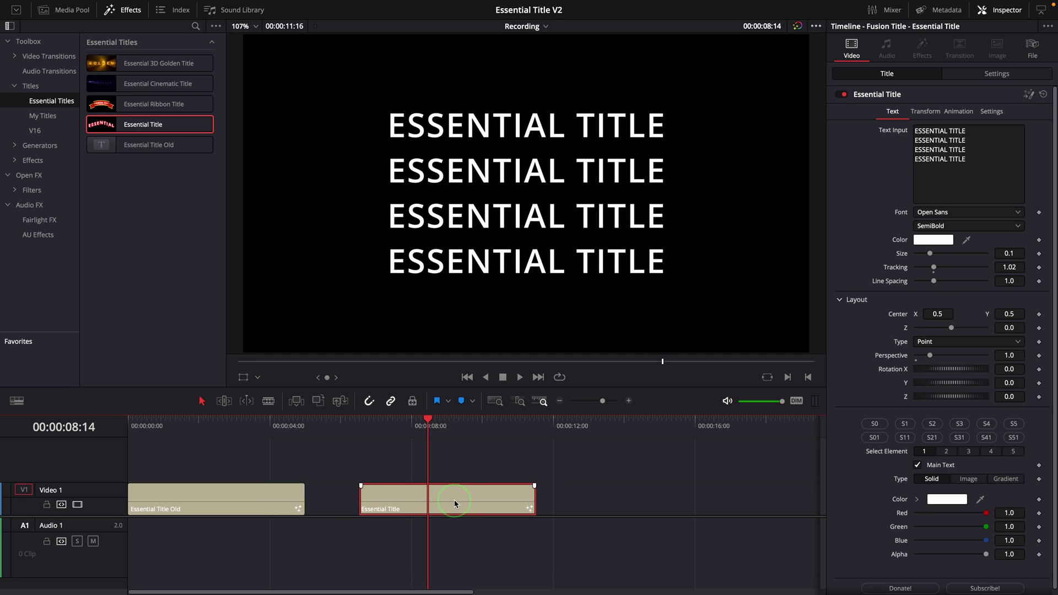
pyautogui.click(204, 427)
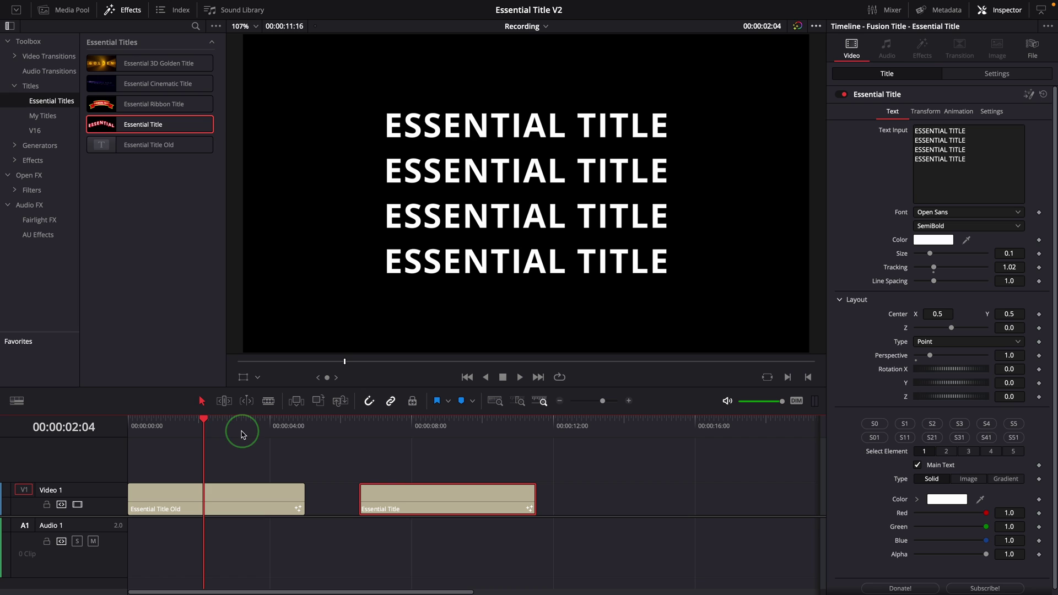
pyautogui.moveTo(203, 427); pyautogui.dragTo(133, 428)
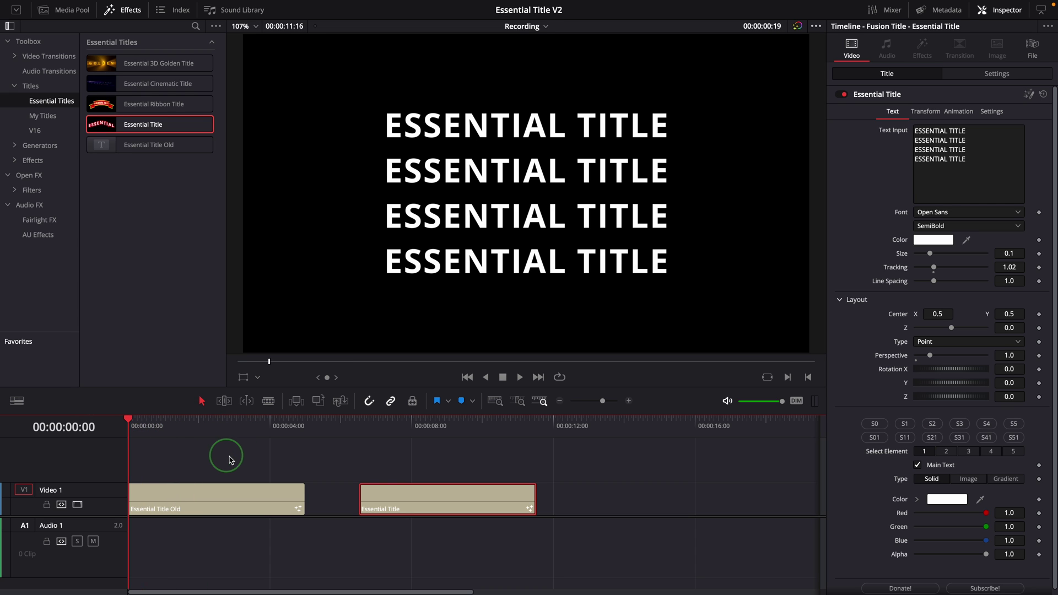
pyautogui.hotkey('shift', 'v')
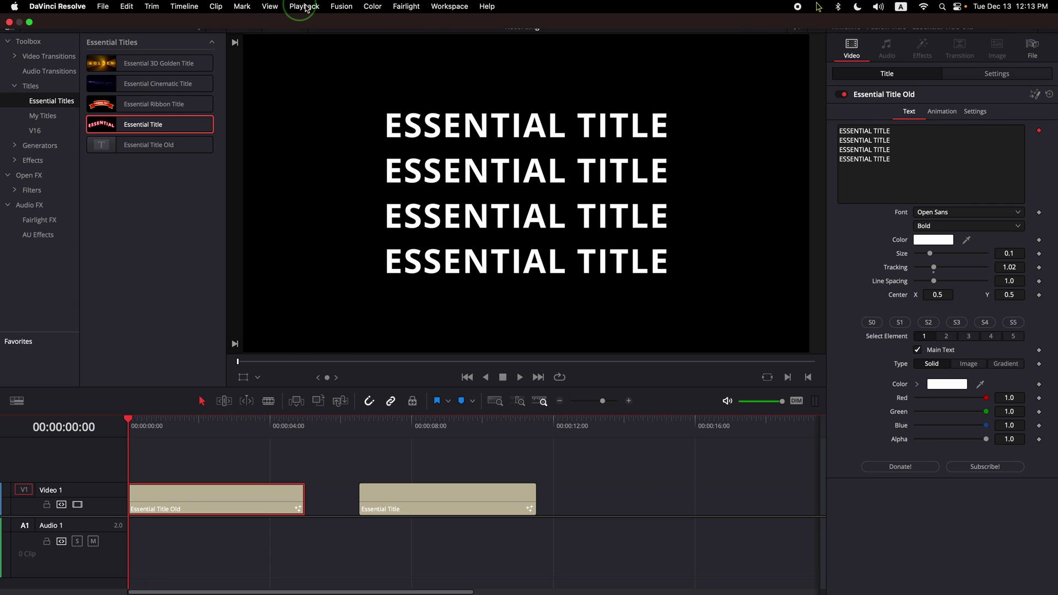
# Set the render cache to None and enable Show All Video Frames in the viewer.
pyautogui.click(305, 7)
pyautogui.moveTo(375, 71)
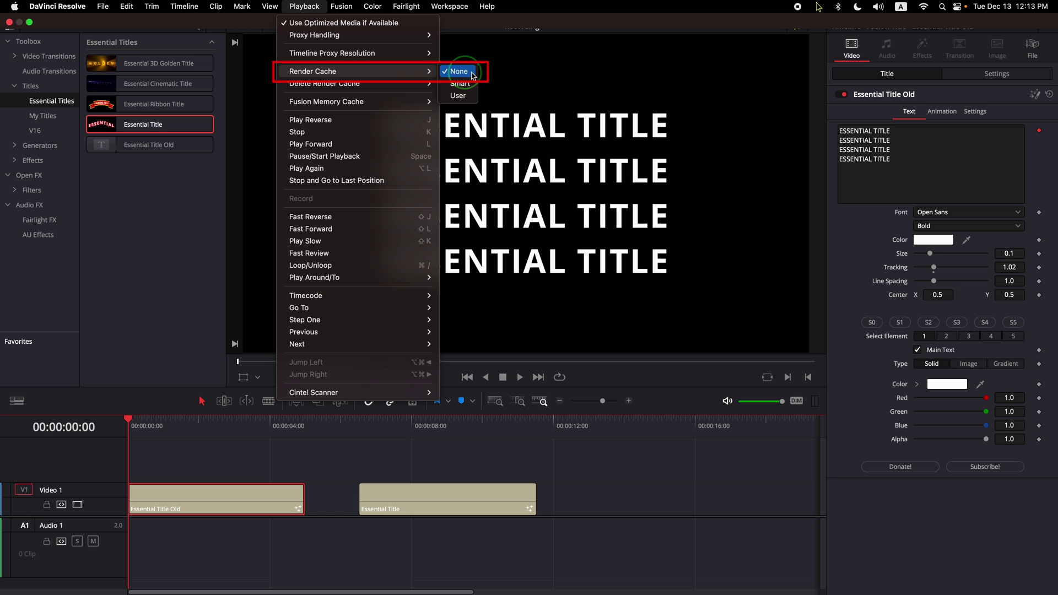
pyautogui.click(774, 55)
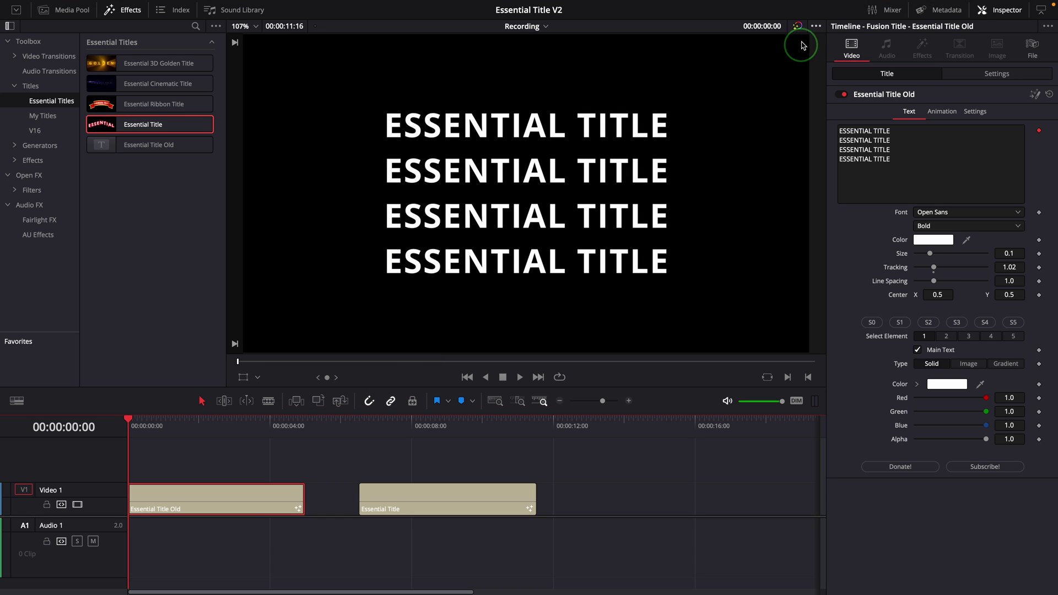
pyautogui.click(817, 26)
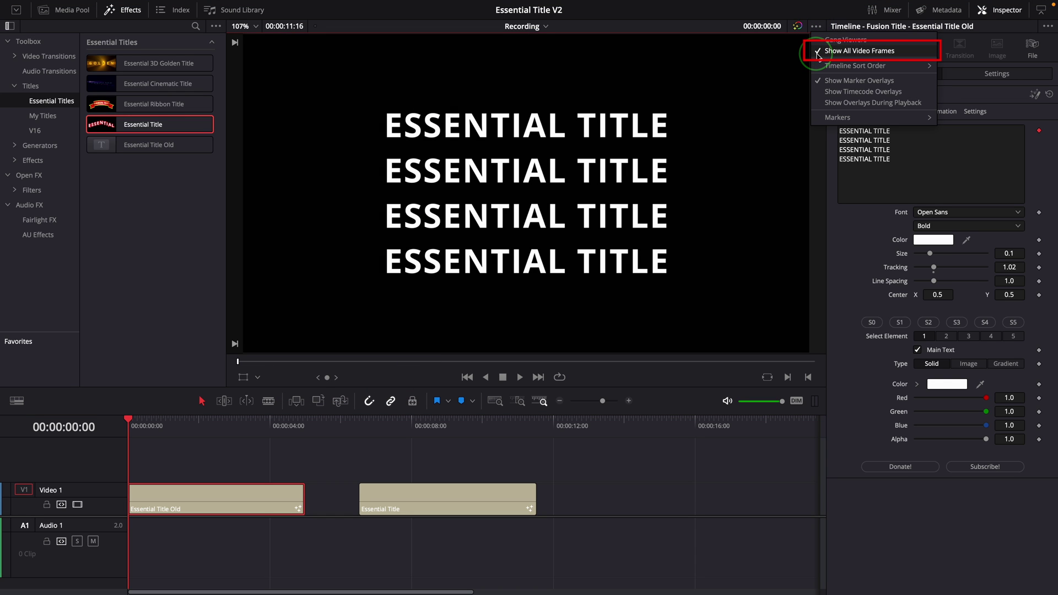
pyautogui.click(864, 53)
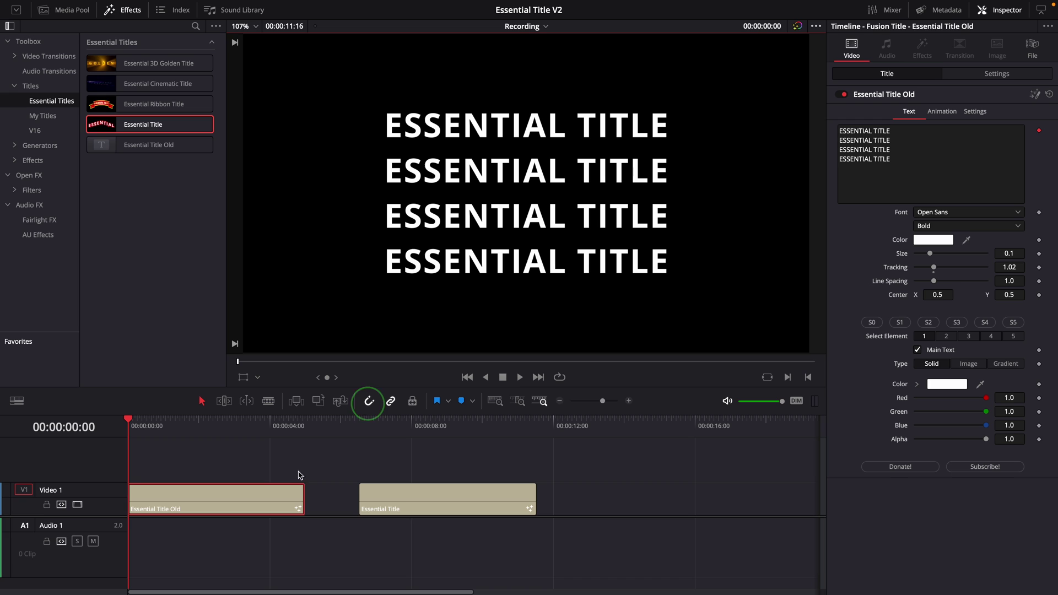
# Play through the Essential Title Old and Essential Title clips, then jump back to 00:00:06:16.
pyautogui.click(520, 377)
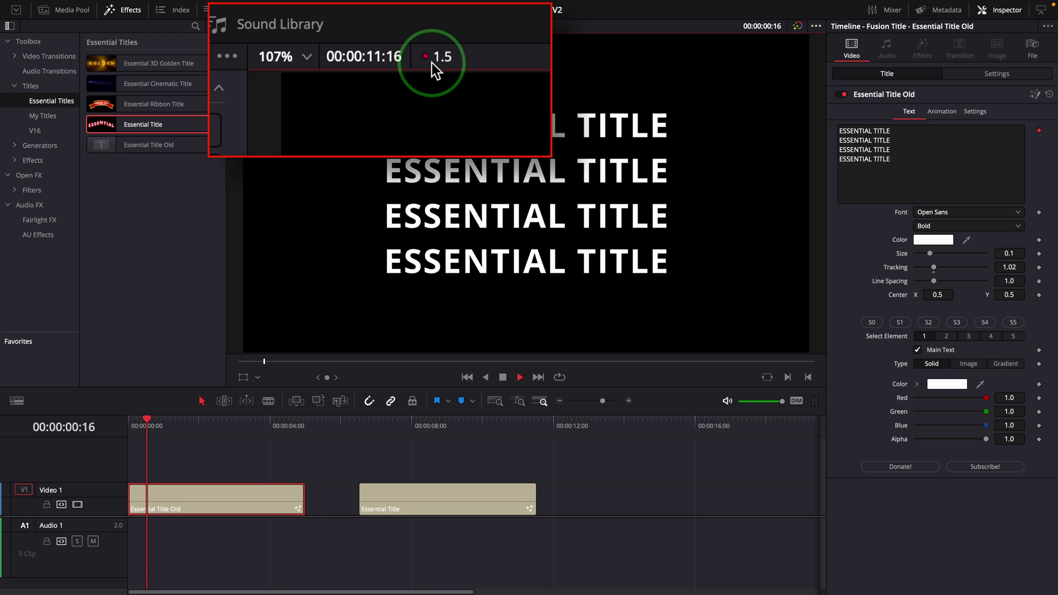
pyautogui.click(318, 28)
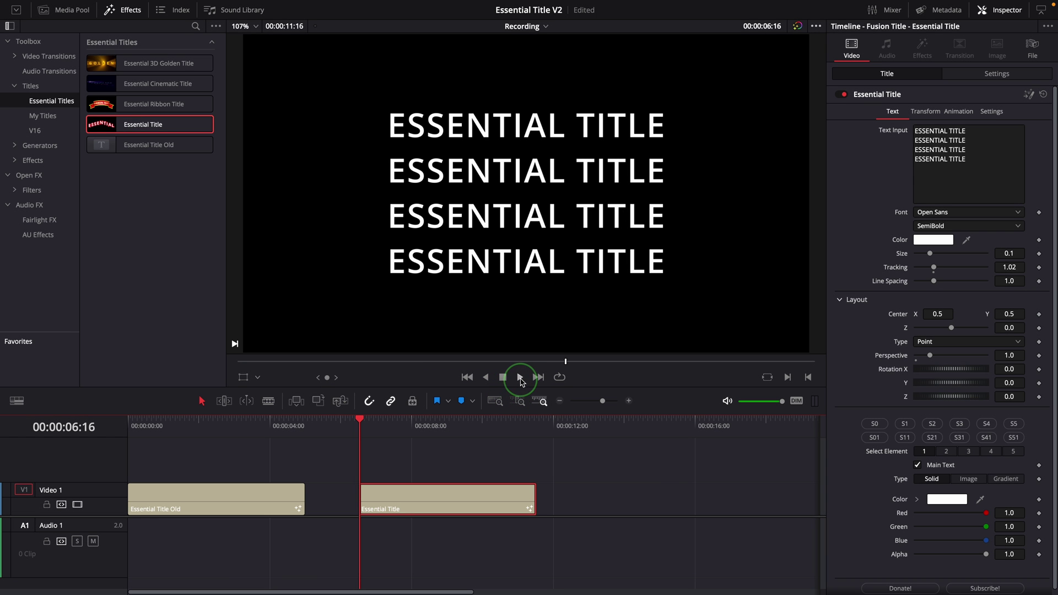
pyautogui.click(520, 378)
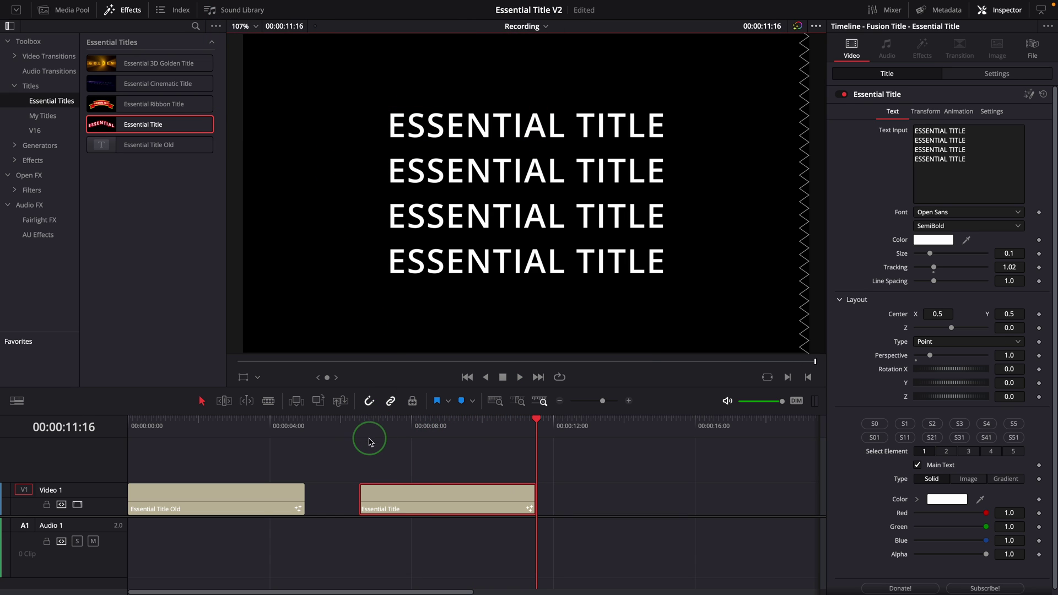
pyautogui.click(359, 422)
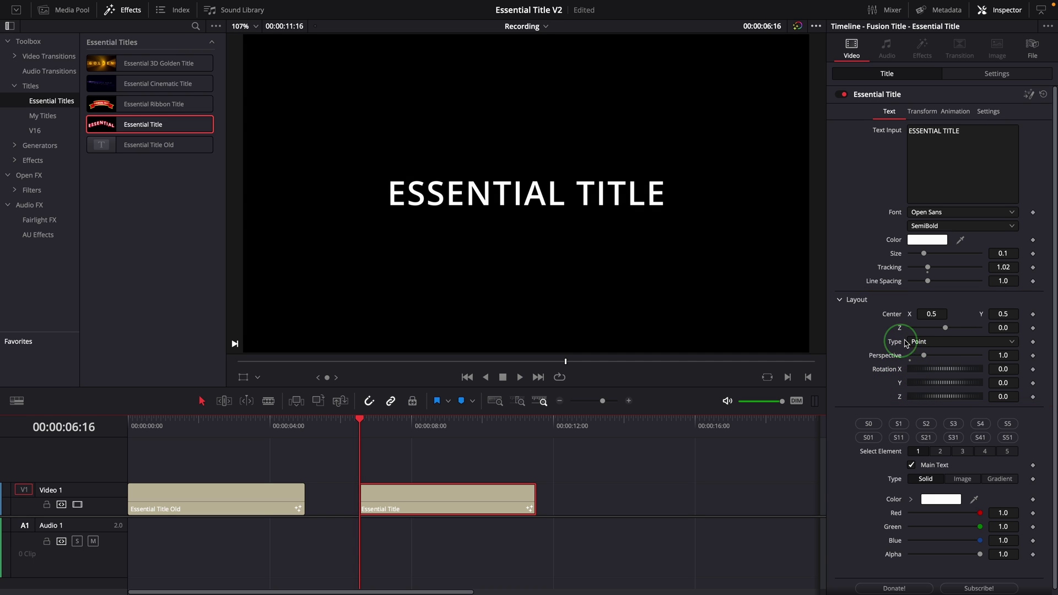
# Try the Circle and Path layout types, settling back on Circle.
pyautogui.click(939, 345)
pyautogui.click(918, 379)
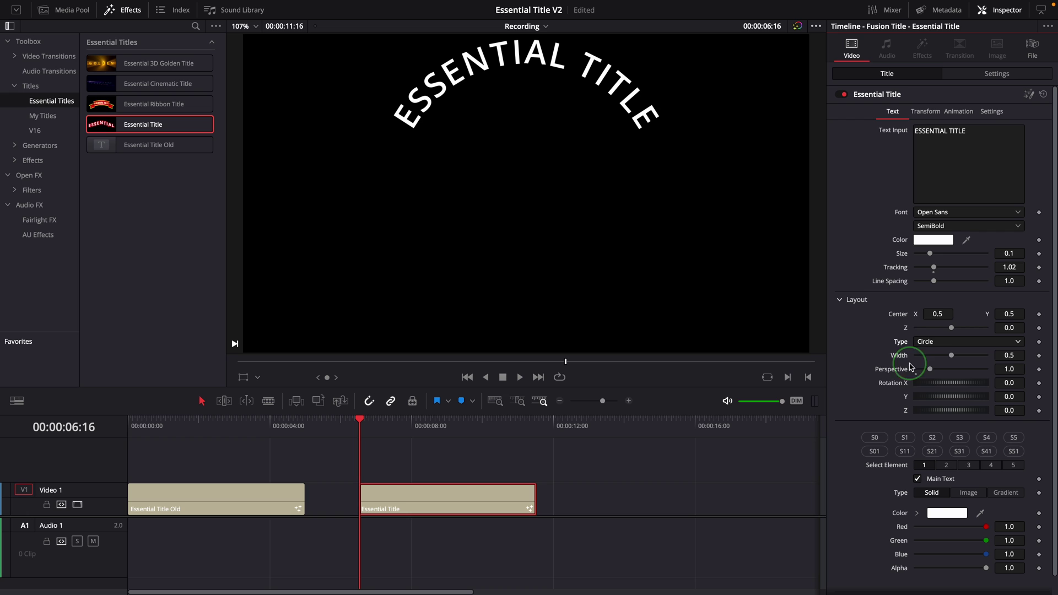
pyautogui.click(943, 346)
pyautogui.click(932, 392)
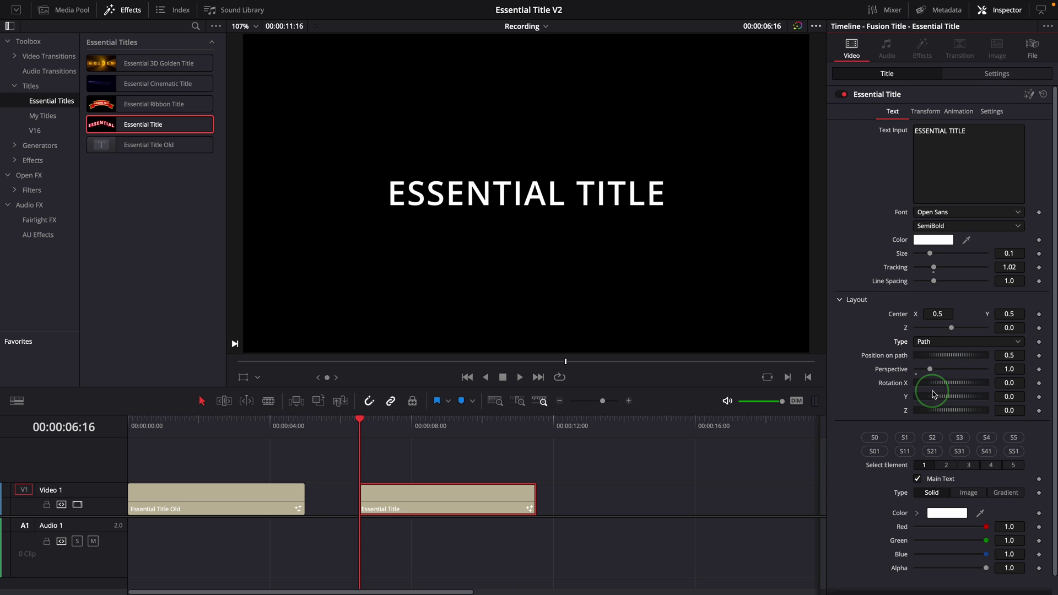
pyautogui.click(937, 343)
pyautogui.click(930, 379)
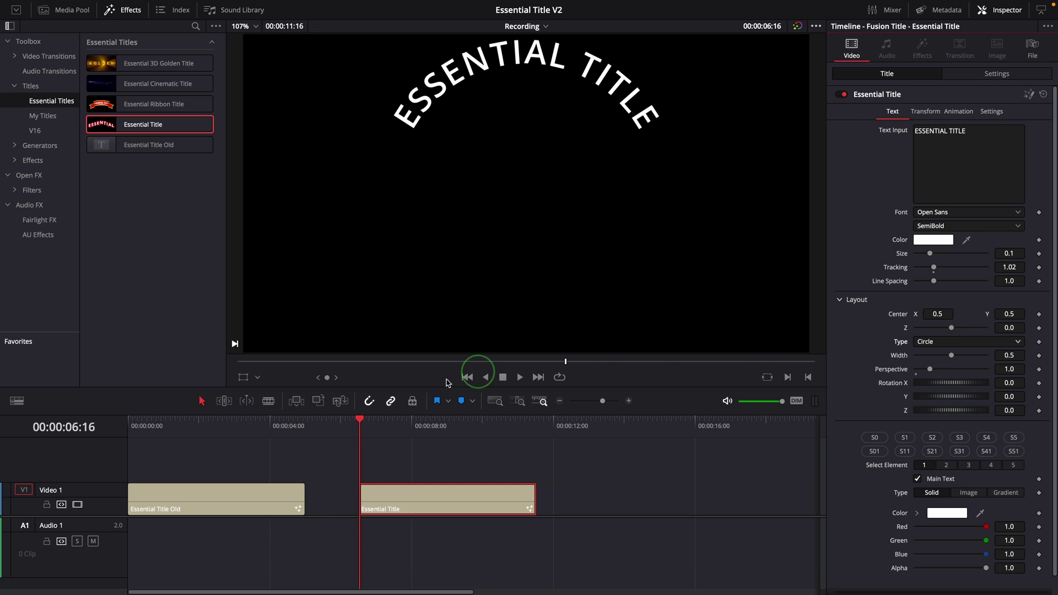
# Show Fusion on-screen controls, shrink the circle width to about 0.142, then switch to Path.
pyautogui.click(258, 378)
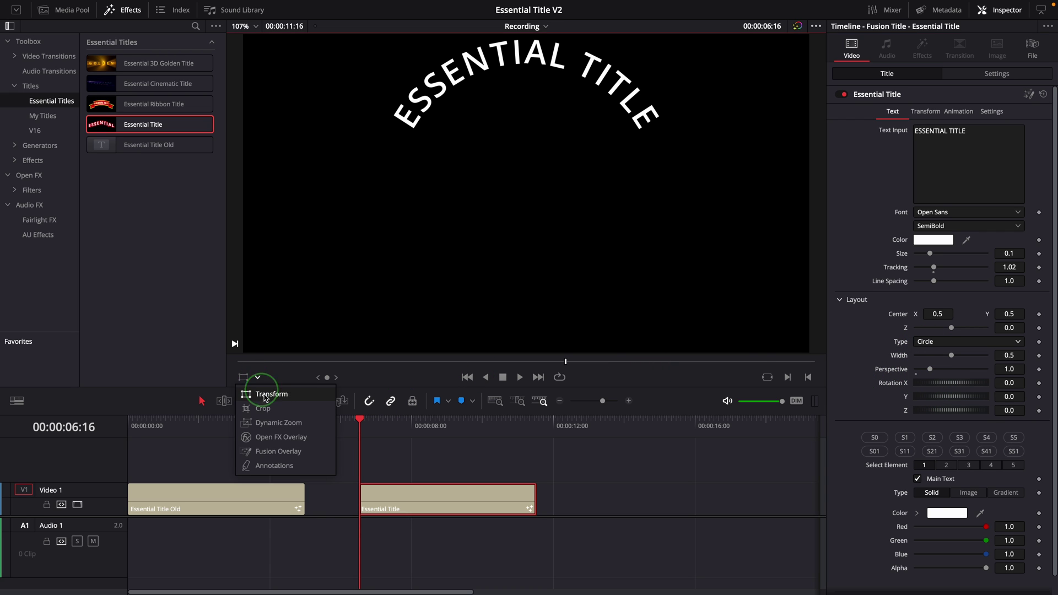
pyautogui.click(248, 453)
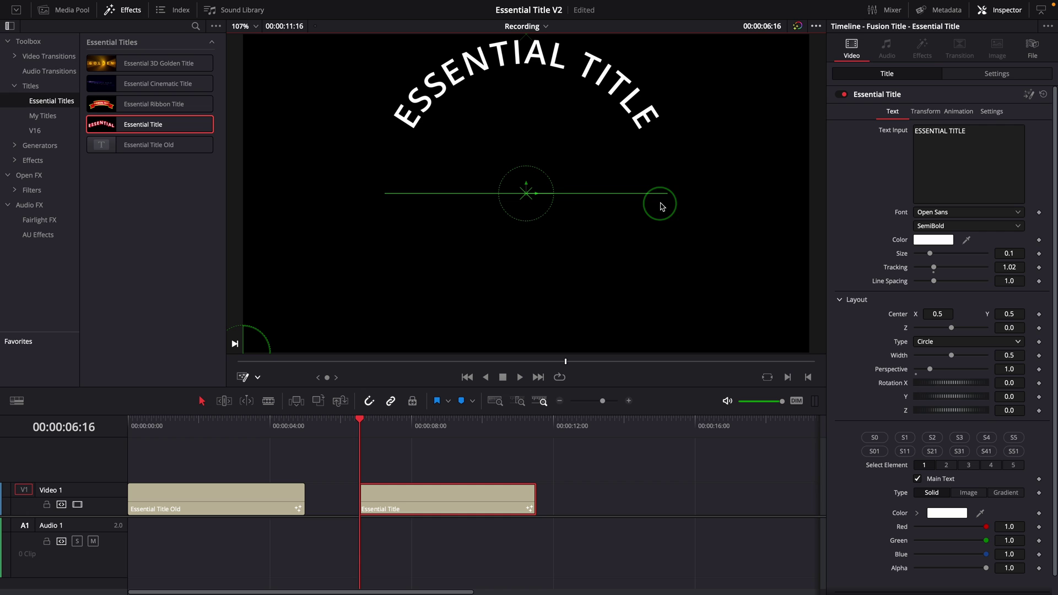
pyautogui.moveTo(669, 197); pyautogui.dragTo(610, 205)
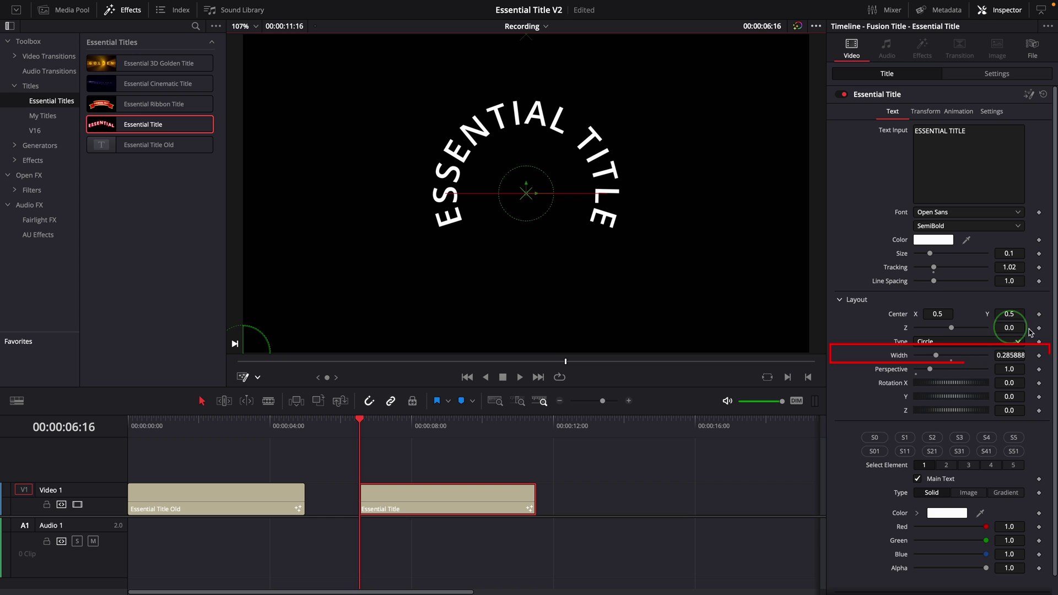
pyautogui.moveTo(935, 355); pyautogui.dragTo(932, 357)
pyautogui.click(929, 342)
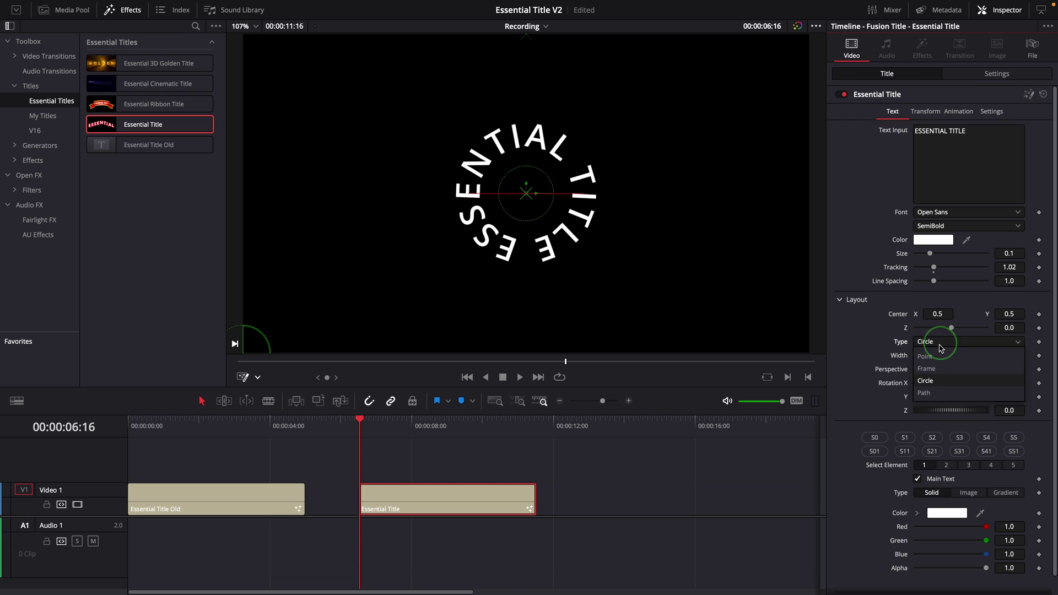
pyautogui.click(925, 393)
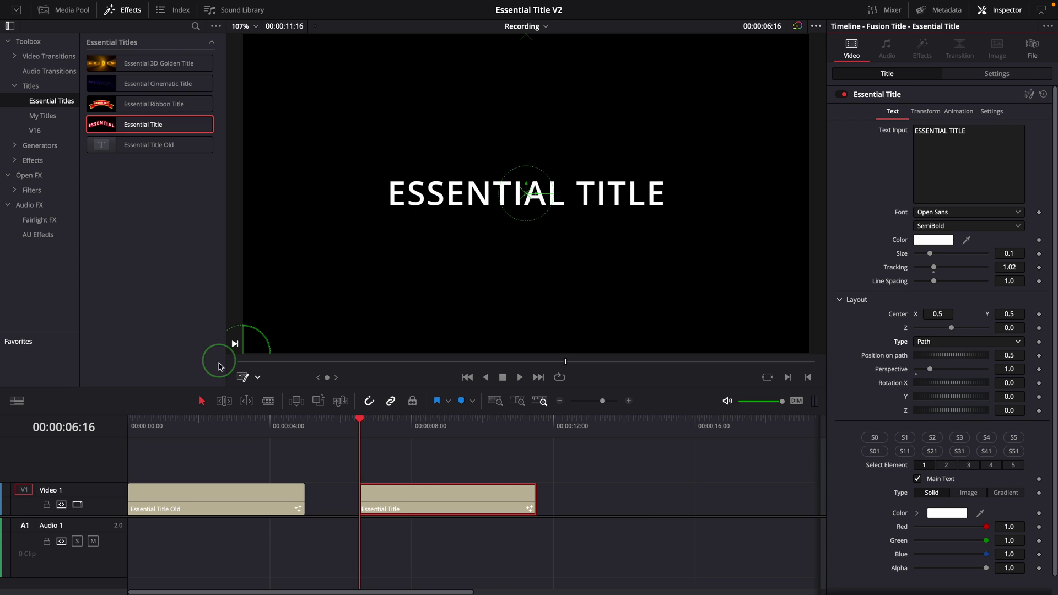
# Draw a six-point zig-zag path across the viewer for the title text.
pyautogui.click(257, 380)
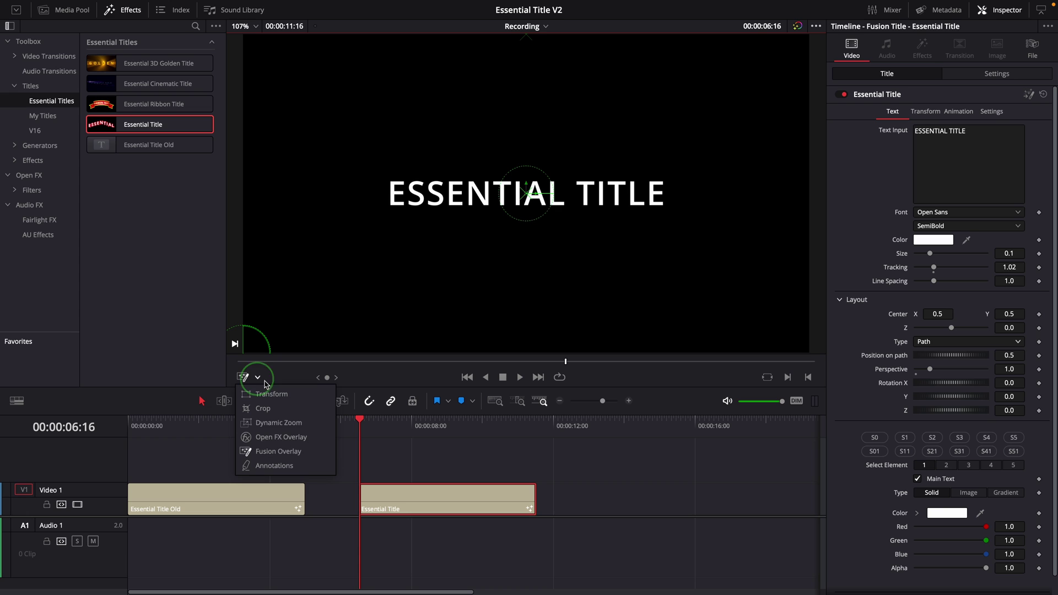
pyautogui.click(320, 289)
pyautogui.click(303, 248)
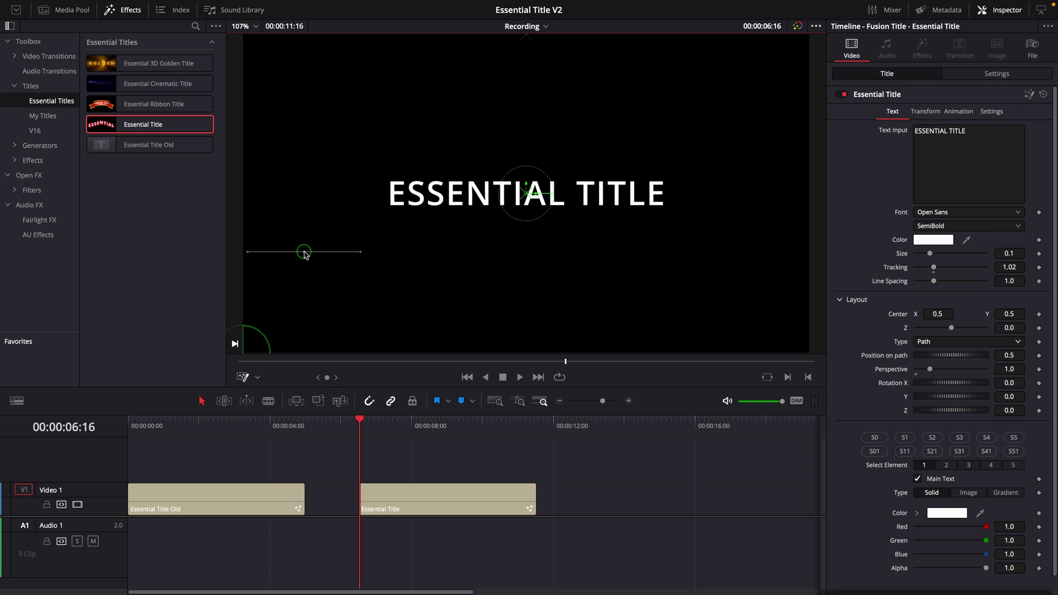
pyautogui.click(472, 308)
pyautogui.click(650, 241)
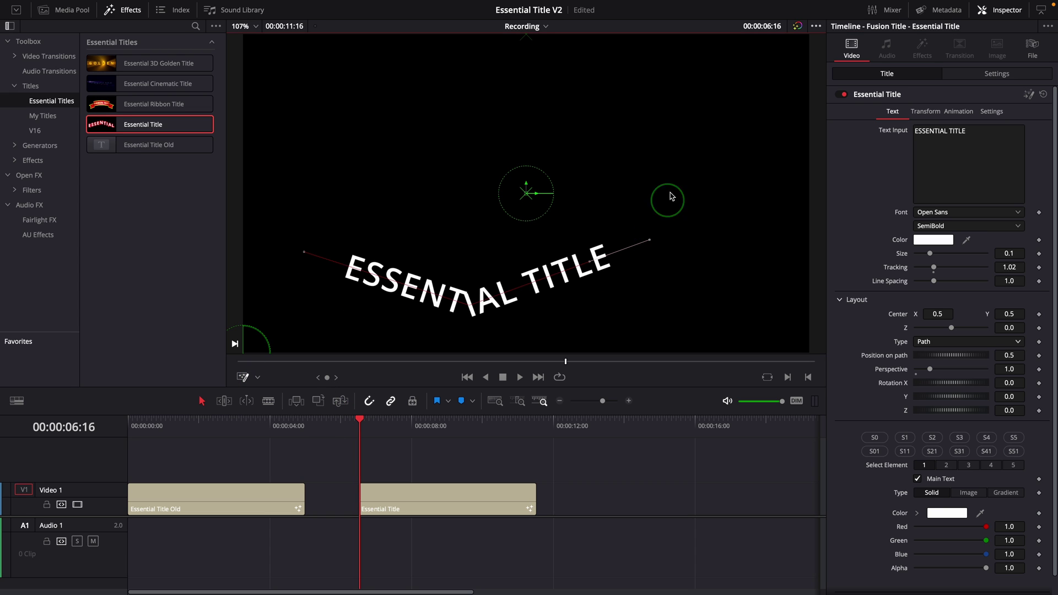
pyautogui.click(702, 133)
pyautogui.click(761, 212)
pyautogui.click(791, 253)
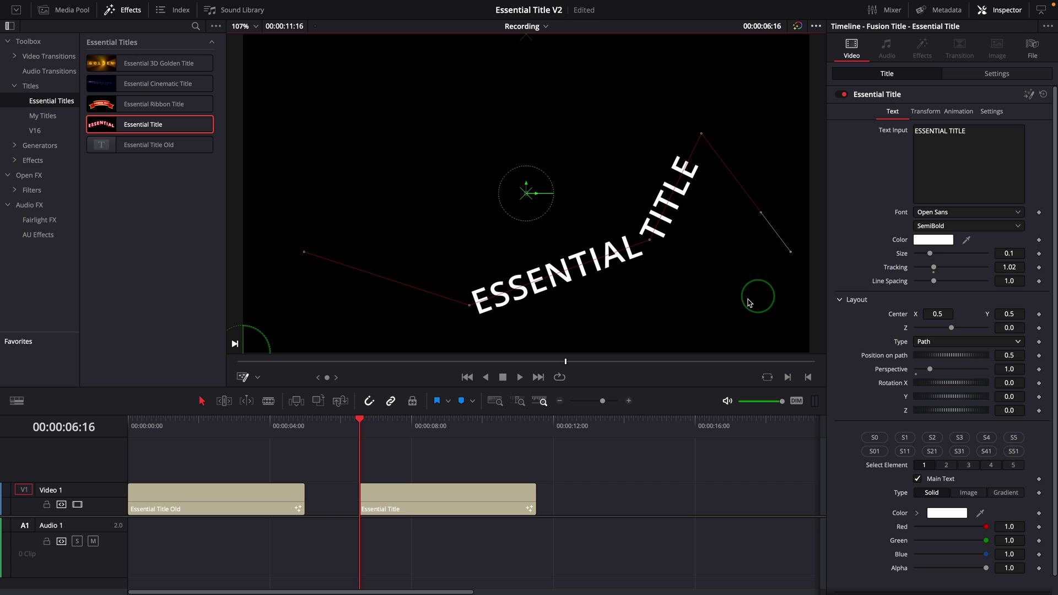
# Set the path to Modify Only and drag its points to flatten the wave.
pyautogui.rightClick(610, 235)
pyautogui.moveTo(652, 257)
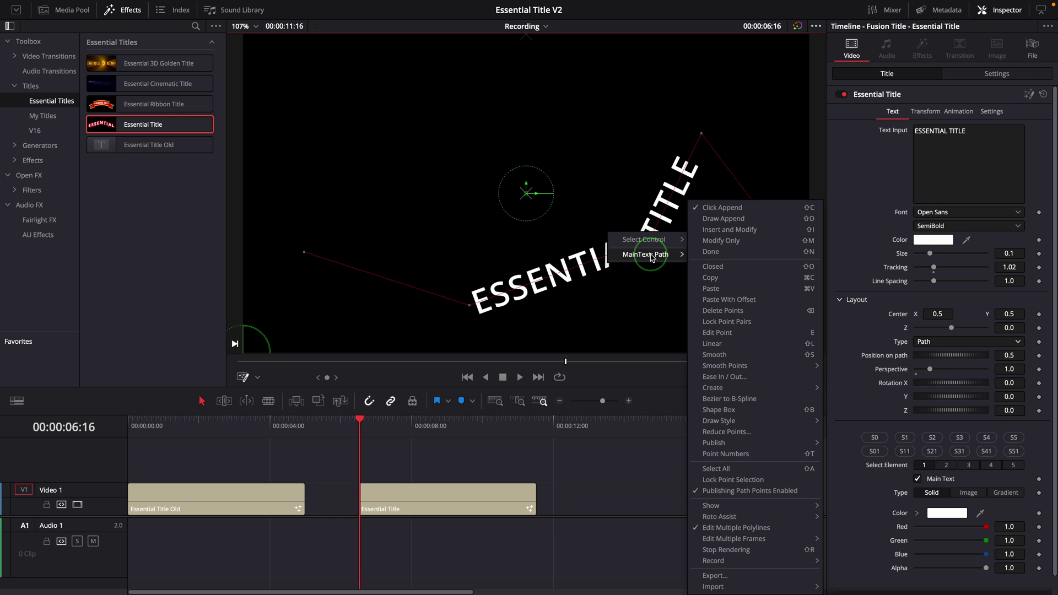
pyautogui.click(706, 243)
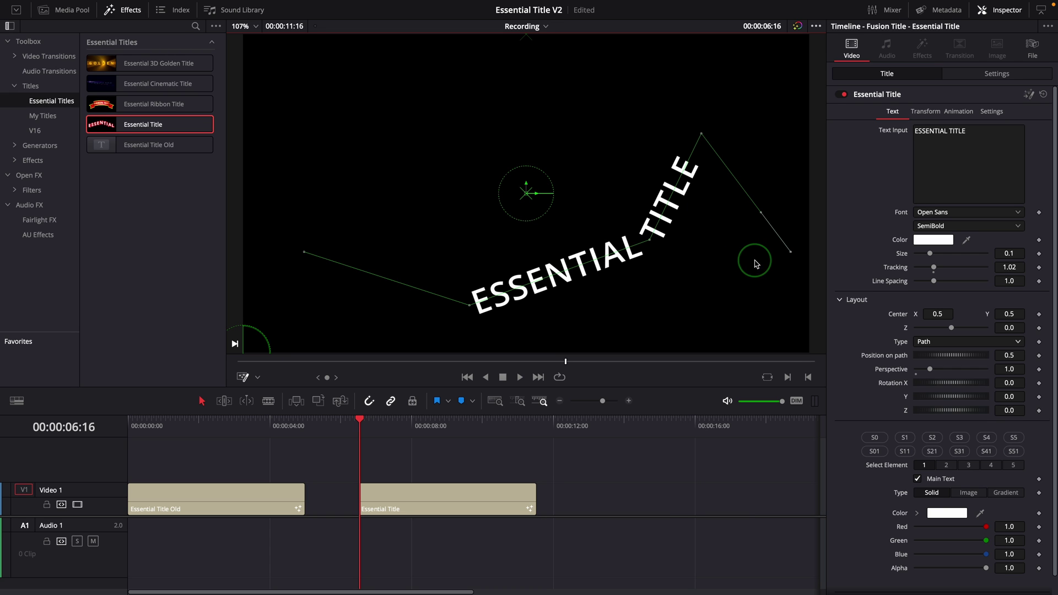
pyautogui.moveTo(707, 143); pyautogui.dragTo(716, 221)
pyautogui.moveTo(470, 308); pyautogui.dragTo(414, 278)
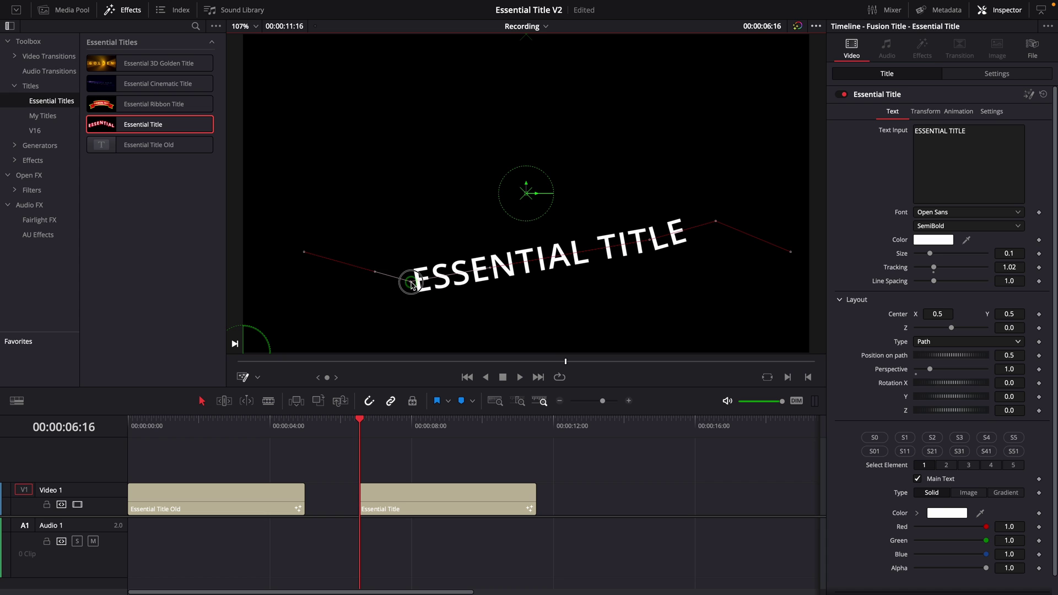
# Switch to Insert and Modify and add a smooth peak point mid-path.
pyautogui.rightClick(581, 251)
pyautogui.moveTo(602, 266)
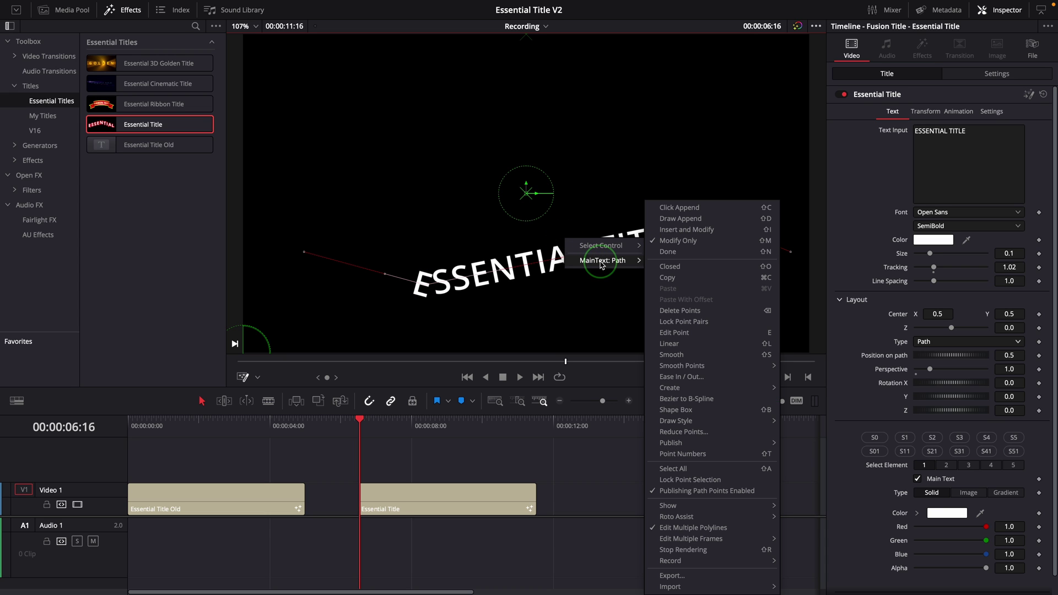
pyautogui.click(675, 230)
pyautogui.moveTo(566, 276); pyautogui.dragTo(530, 134)
pyautogui.hotkey('shift', 's')
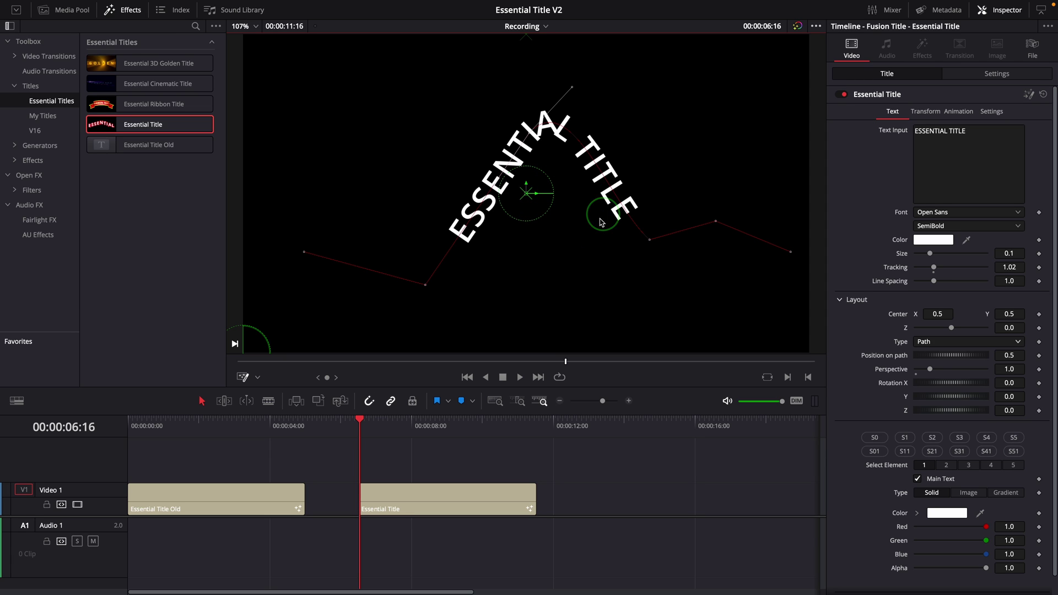
# Make two more path corners smooth.
pyautogui.rightClick(652, 245)
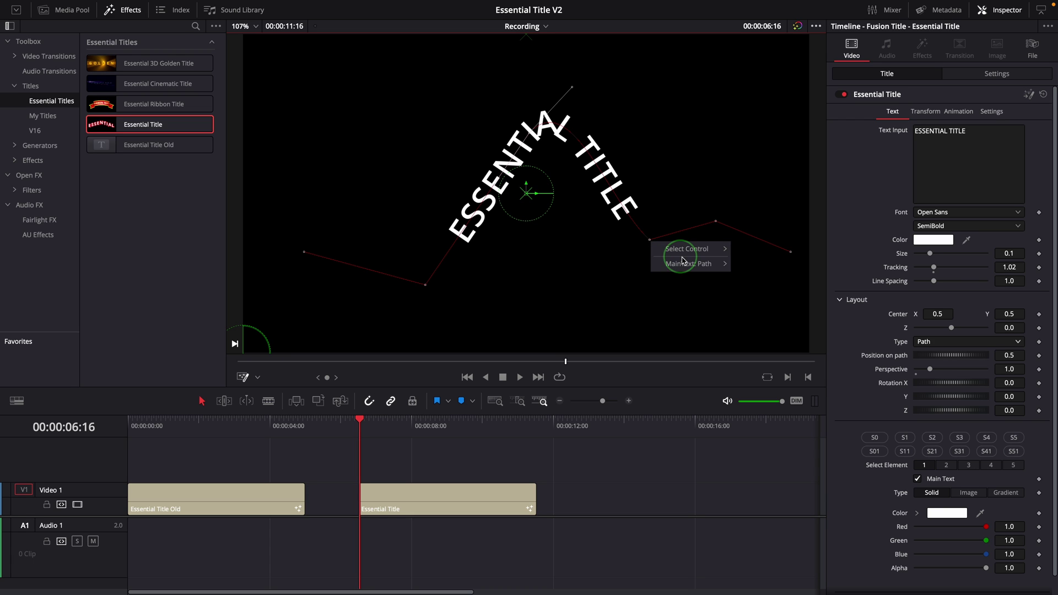
pyautogui.moveTo(682, 264)
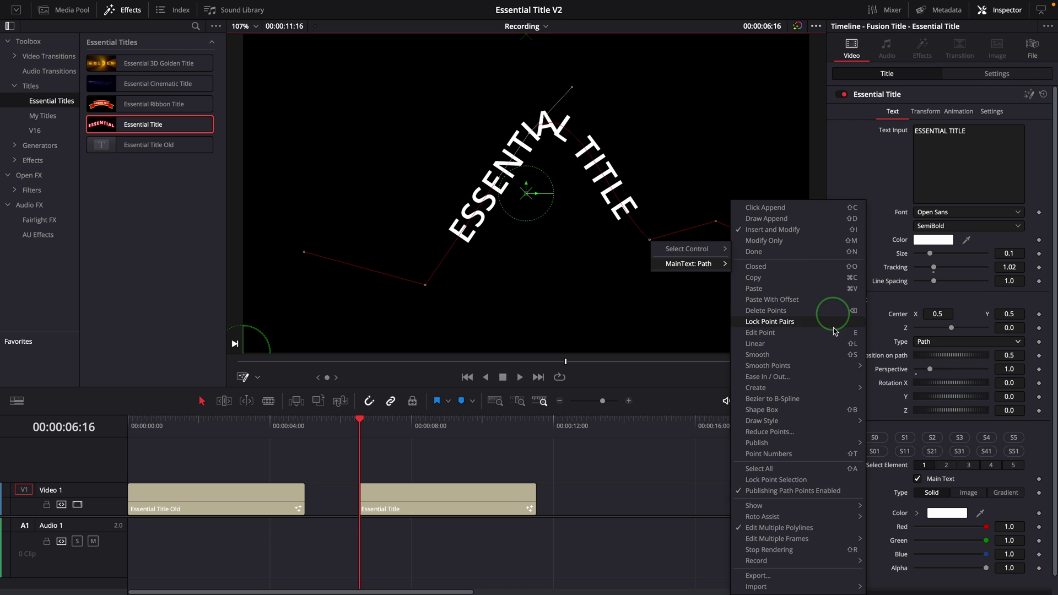
pyautogui.click(761, 354)
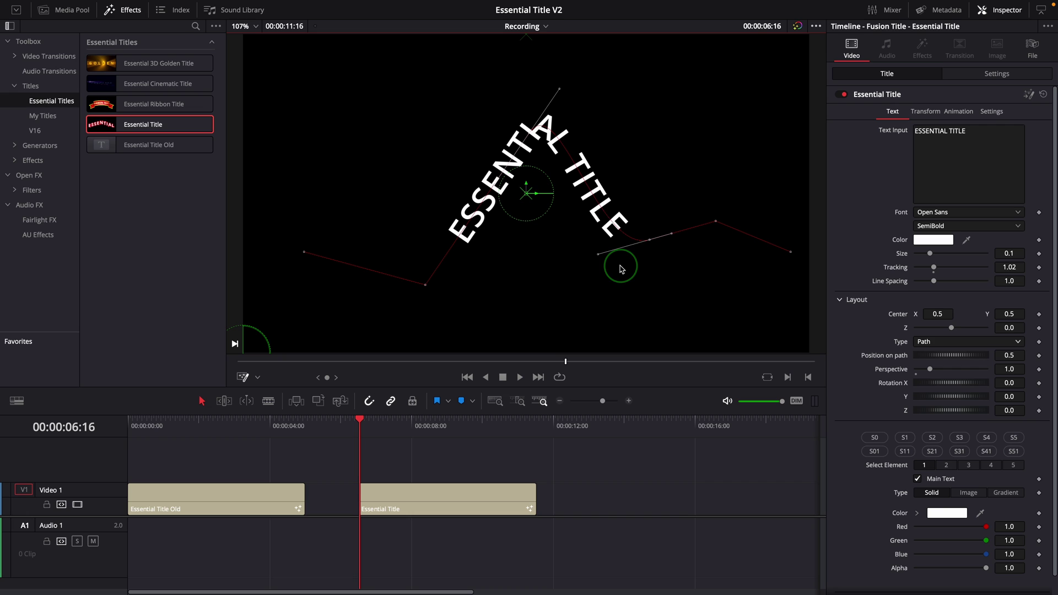
pyautogui.rightClick(651, 241)
pyautogui.moveTo(689, 264)
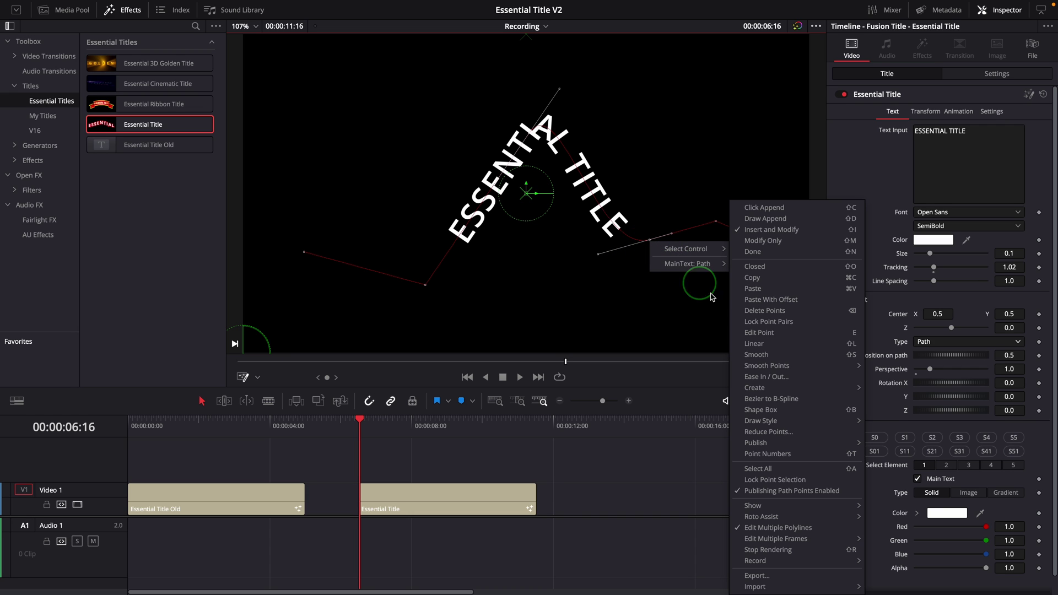
pyautogui.click(769, 354)
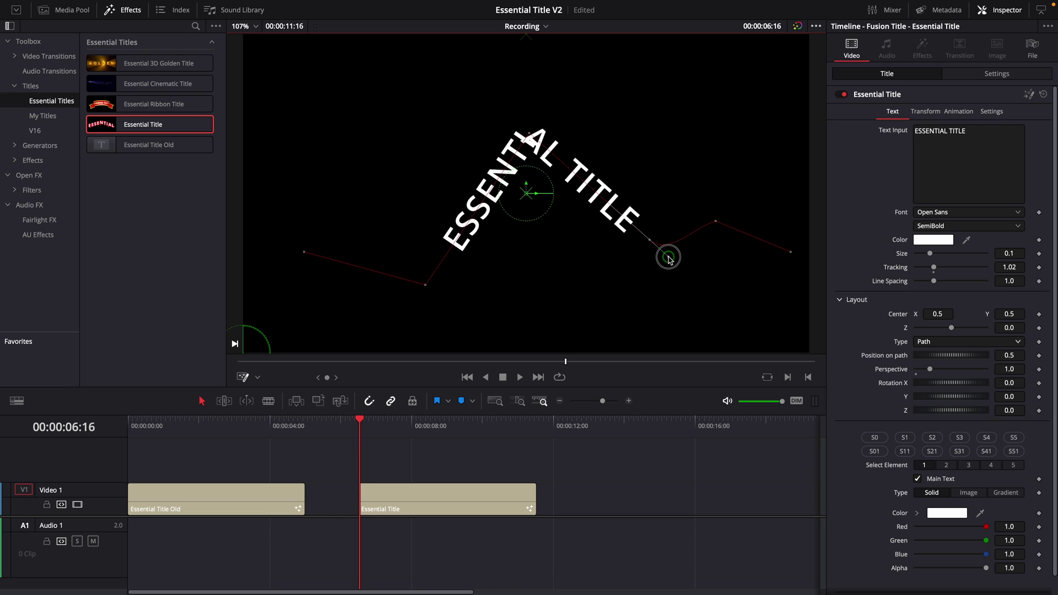
# Reshape the curve with a point and its Bezier handles, then mark the path Done.
pyautogui.moveTo(669, 260); pyautogui.dragTo(687, 262)
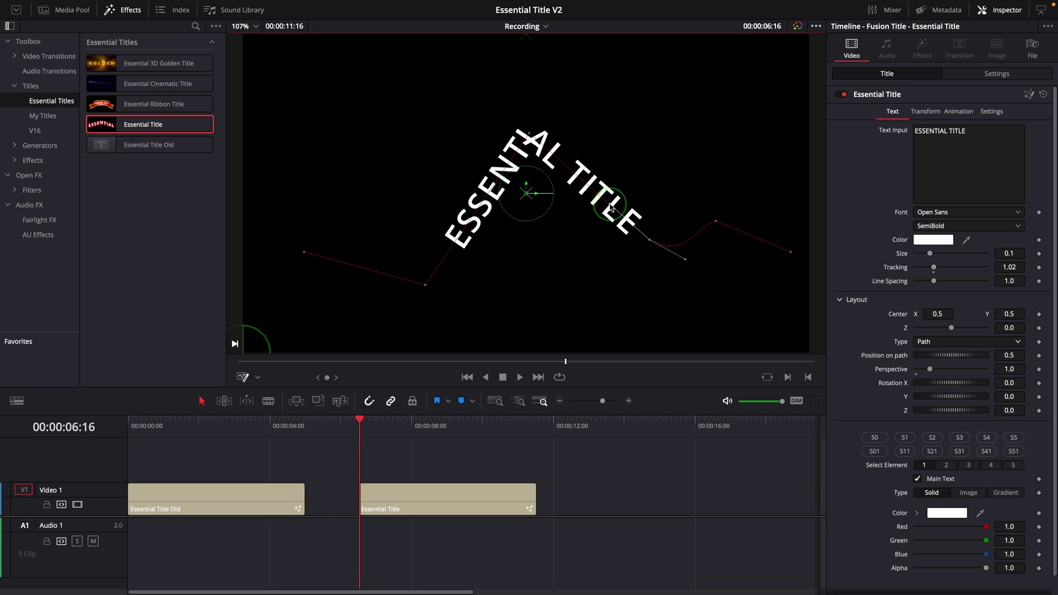
pyautogui.moveTo(611, 208); pyautogui.dragTo(588, 245)
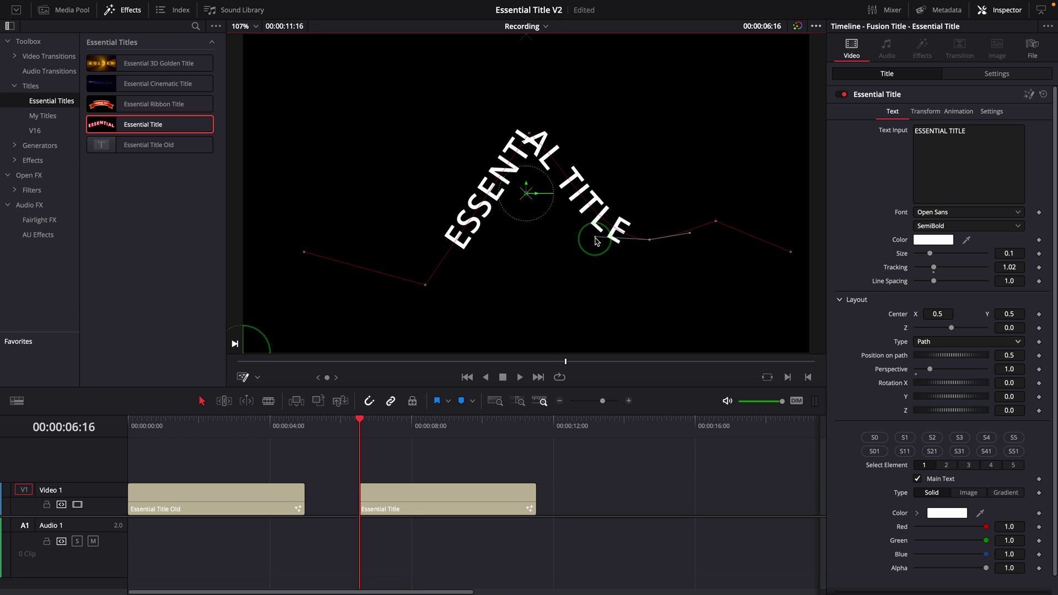
pyautogui.moveTo(597, 241)
pyautogui.mouseDown()
pyautogui.moveTo(597, 253)
pyautogui.moveTo(574, 225)
pyautogui.moveTo(622, 237)
pyautogui.moveTo(595, 193)
pyautogui.moveTo(657, 172)
pyautogui.moveTo(558, 243)
pyautogui.moveTo(577, 245)
pyautogui.mouseUp()
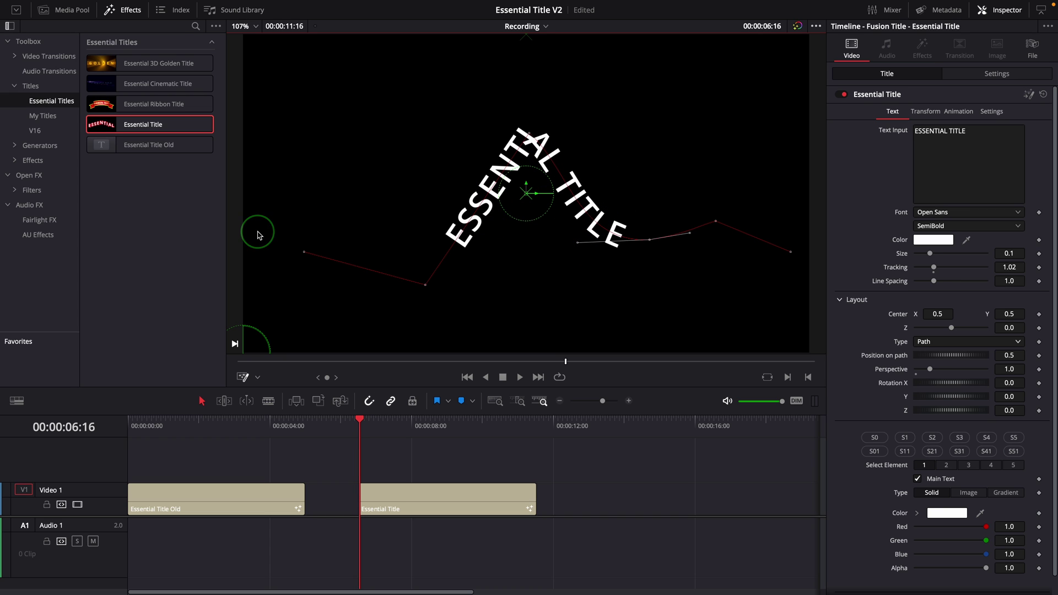
pyautogui.rightClick(561, 231)
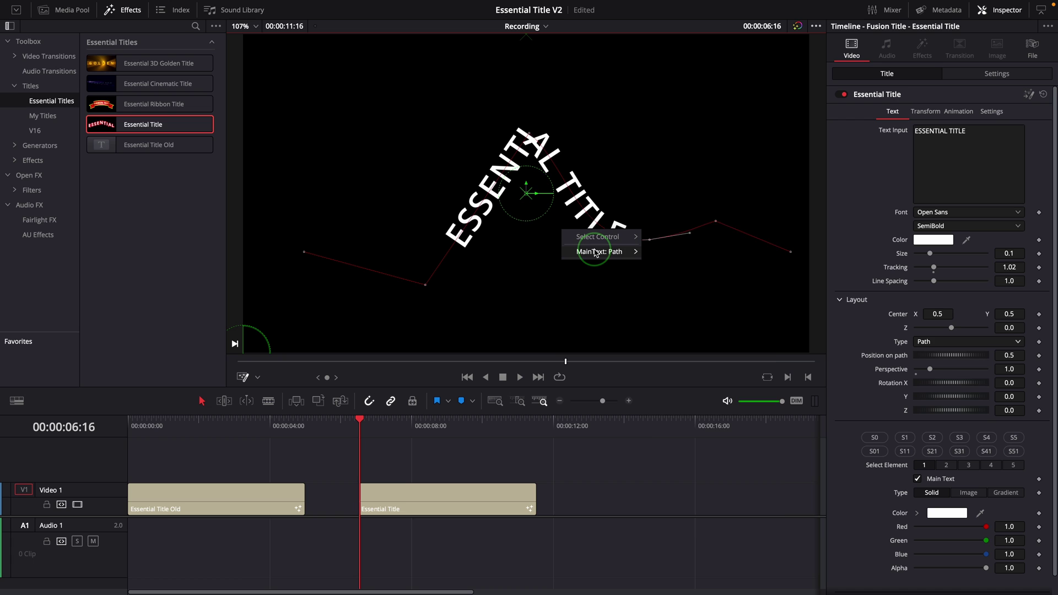
pyautogui.moveTo(596, 253)
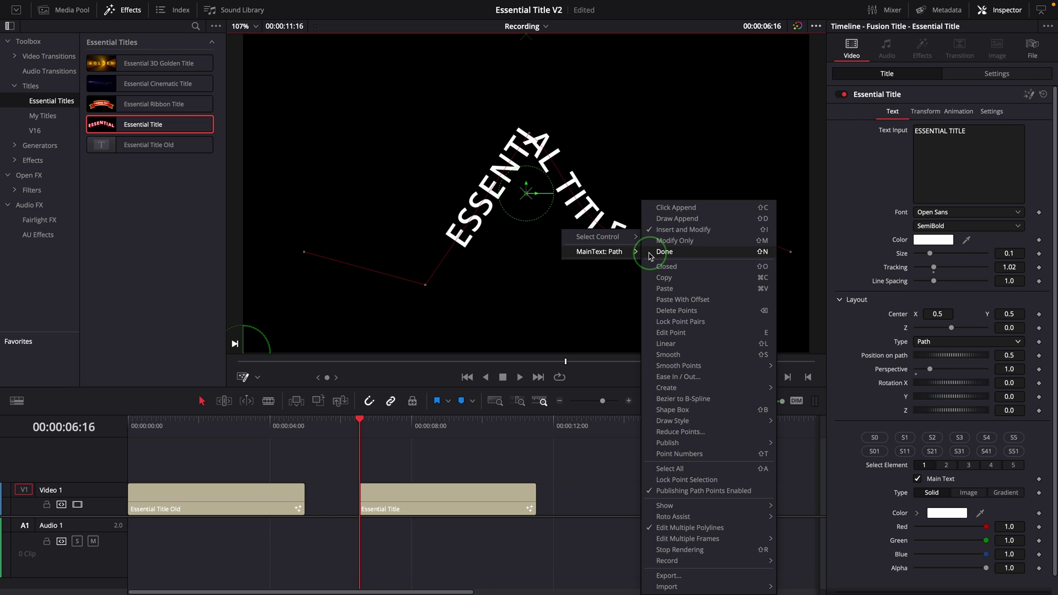
pyautogui.click(678, 256)
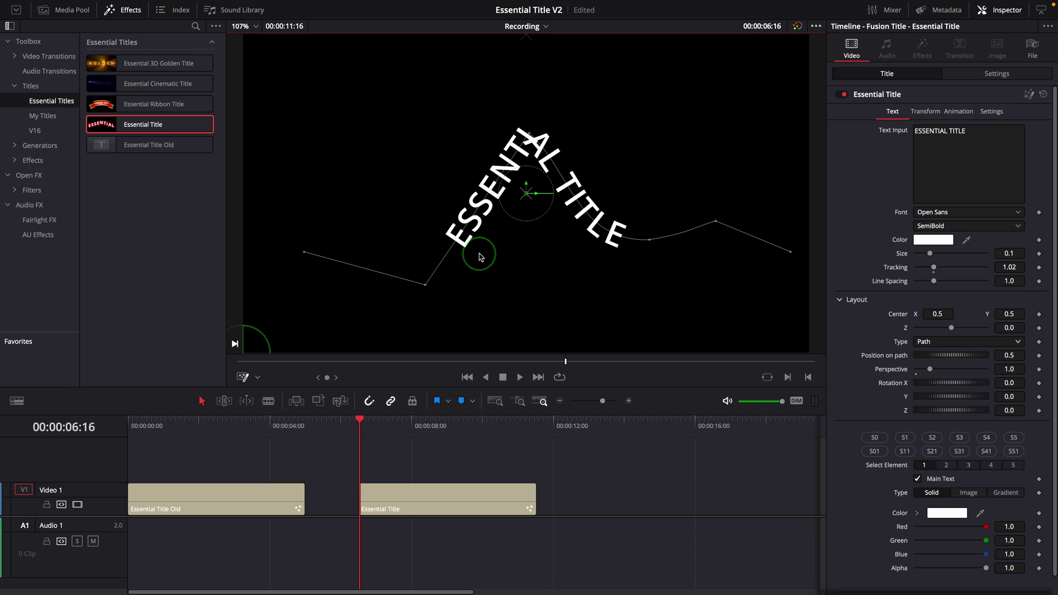
# Keyframe Position on path at the clip start and push it to the path's end at the clip end.
pyautogui.moveTo(926, 359)
pyautogui.mouseDown()
pyautogui.moveTo(950, 359)
pyautogui.moveTo(906, 364)
pyautogui.moveTo(940, 369)
pyautogui.moveTo(919, 372)
pyautogui.moveTo(942, 358)
pyautogui.mouseUp()
pyautogui.click(625, 485)
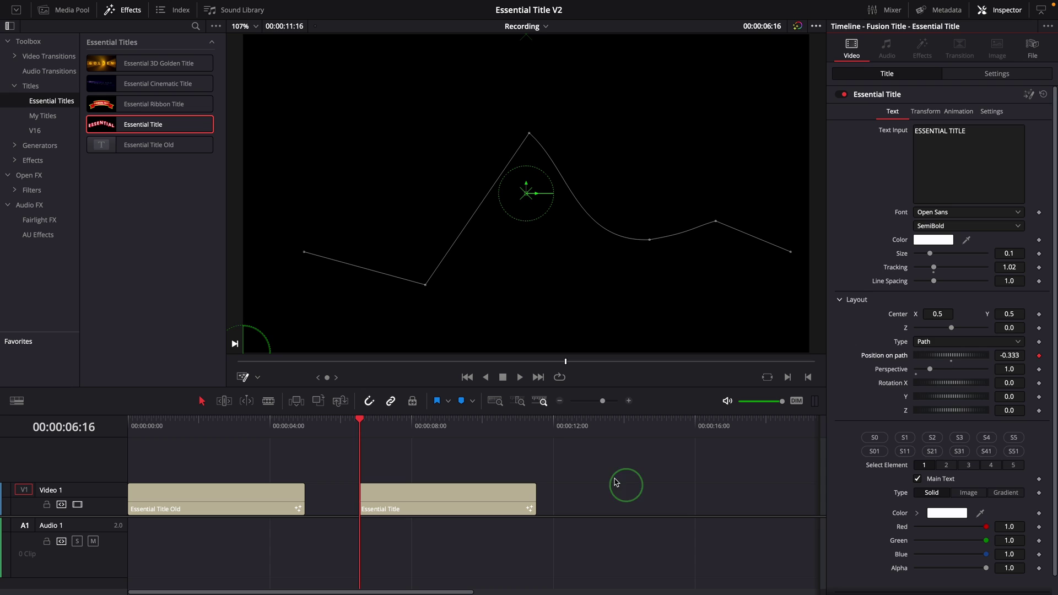
pyautogui.click(538, 425)
pyautogui.click(518, 503)
pyautogui.moveTo(932, 371); pyautogui.dragTo(1048, 369)
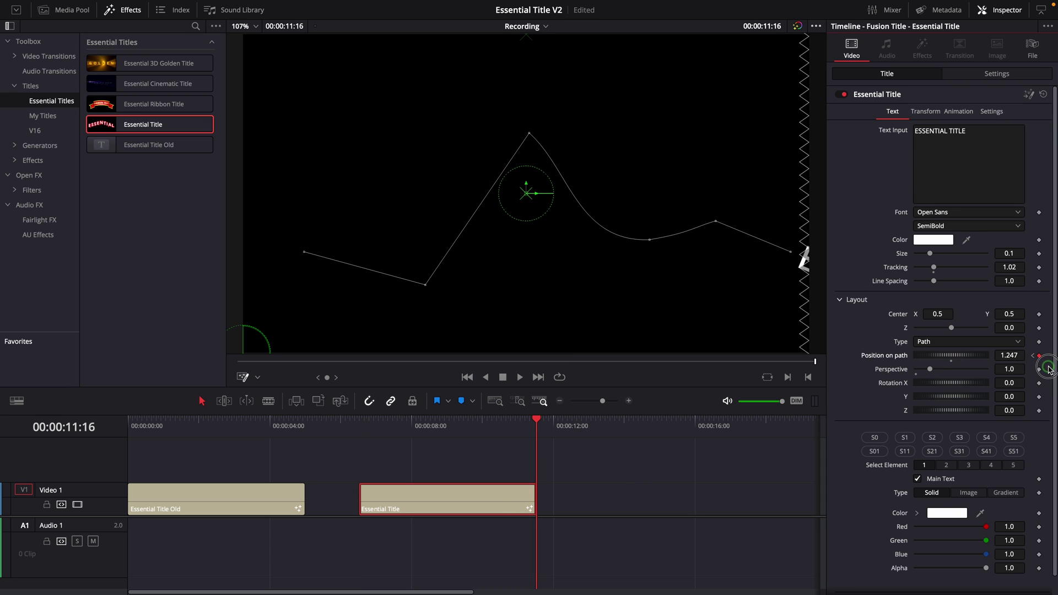
# Play back the path animation from the clip start, then tilt the title back in perspective.
pyautogui.click(360, 430)
pyautogui.press('space')
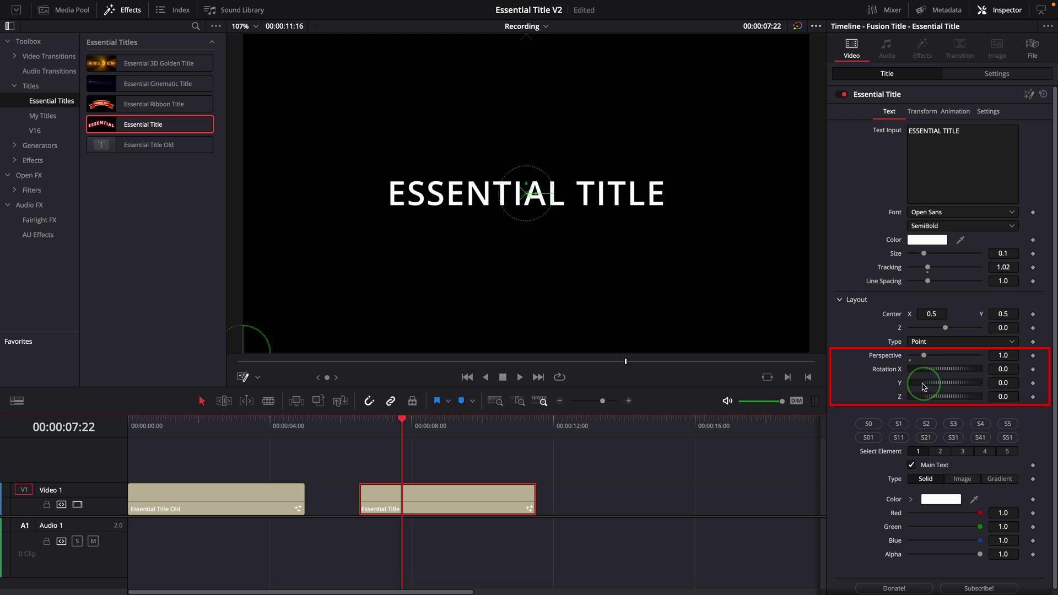
pyautogui.moveTo(925, 375); pyautogui.dragTo(963, 364)
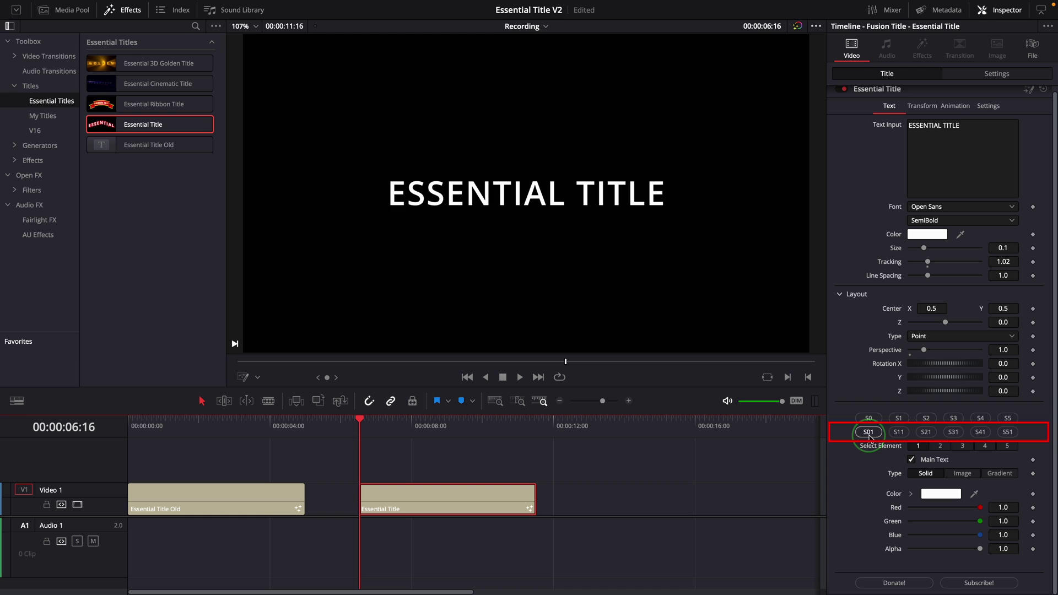
# Cycle through style presets S01 to S51, ending on white text over an orange box.
pyautogui.click(868, 432)
pyautogui.click(899, 433)
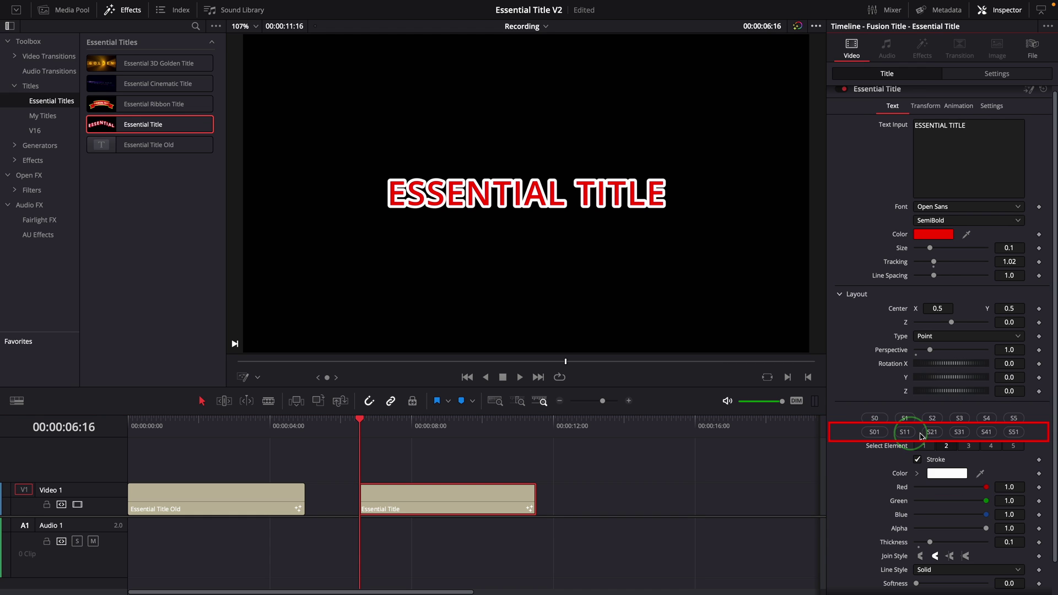
pyautogui.click(933, 433)
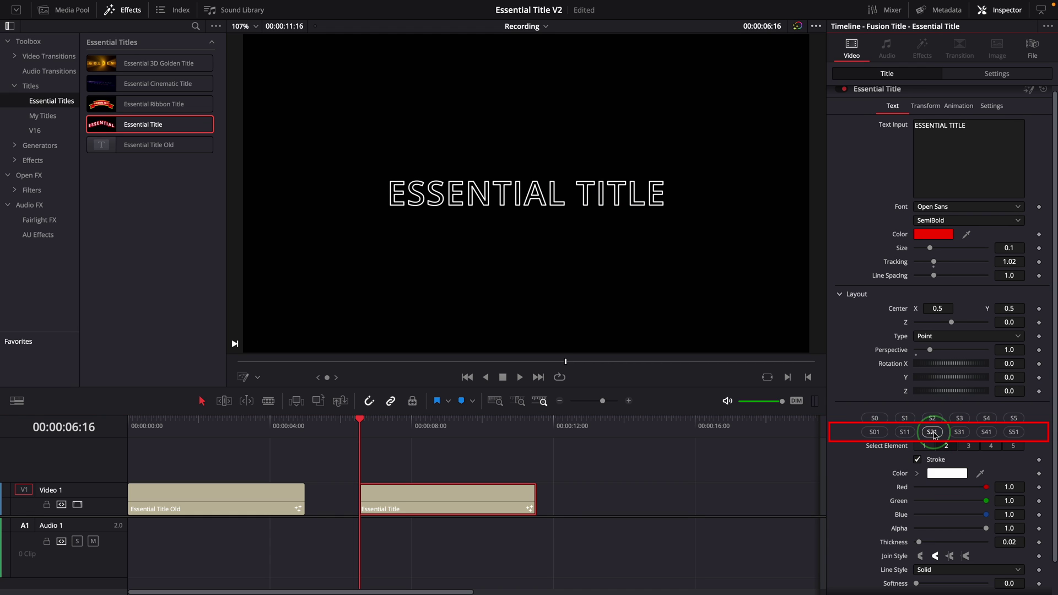
pyautogui.click(959, 432)
pyautogui.click(988, 438)
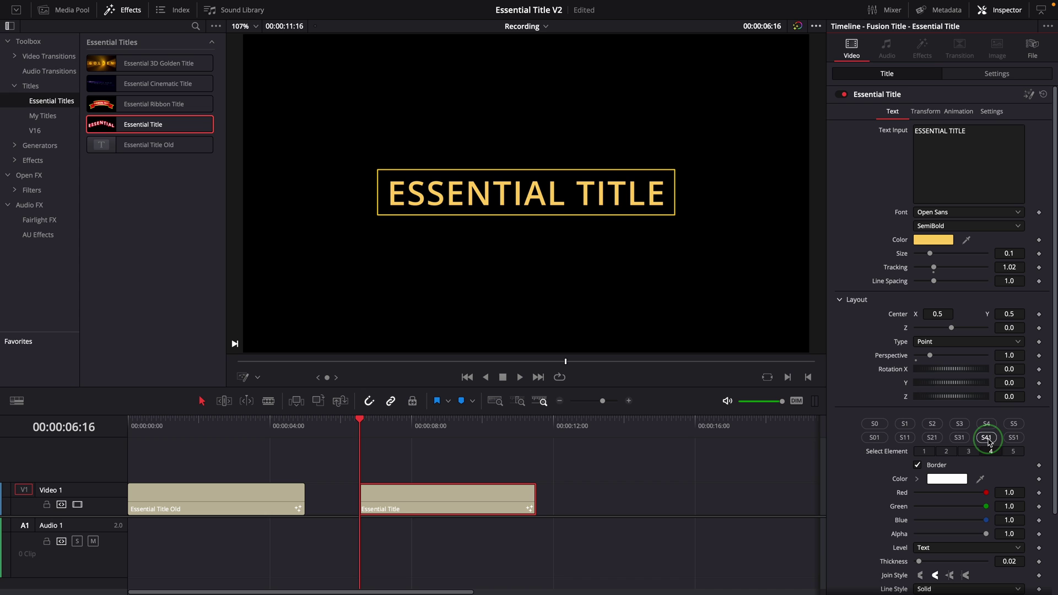
pyautogui.click(1012, 439)
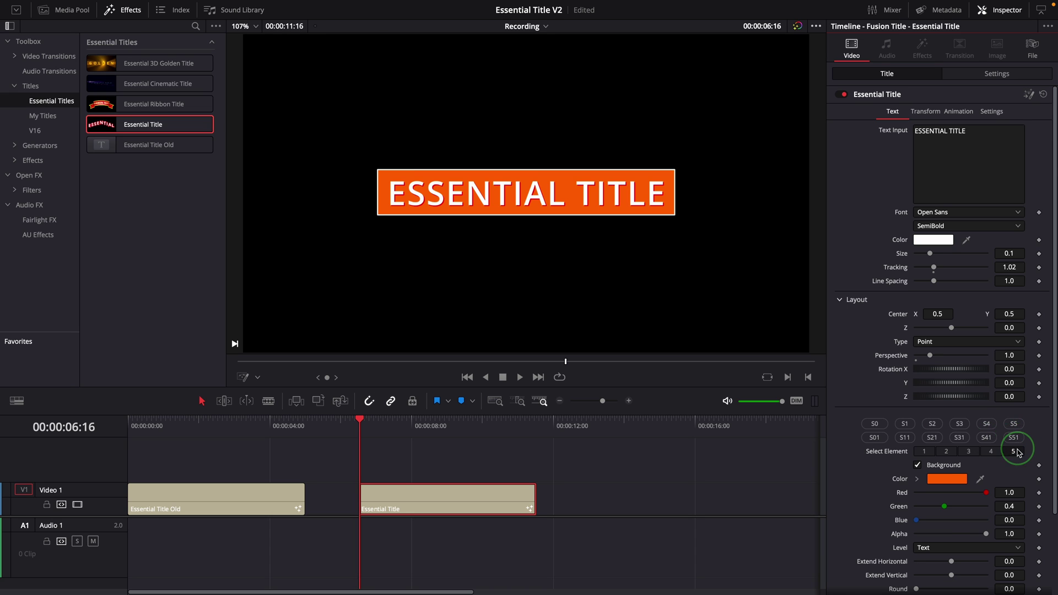
pyautogui.scroll(-3, 1018, 454)
# Set the Background element's Level to Word, then Character.
pyautogui.click(932, 452)
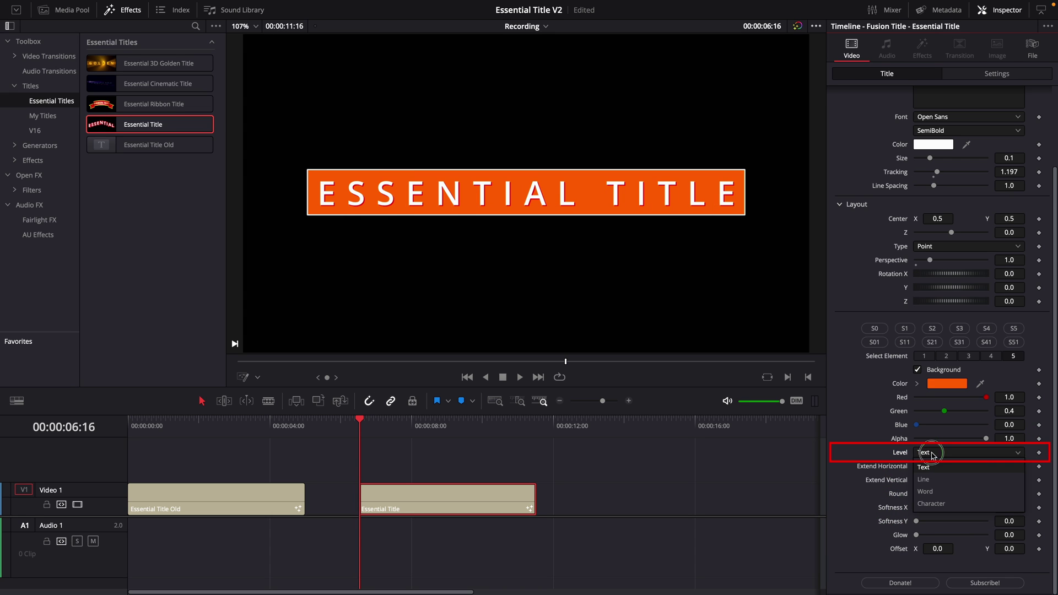
pyautogui.click(921, 492)
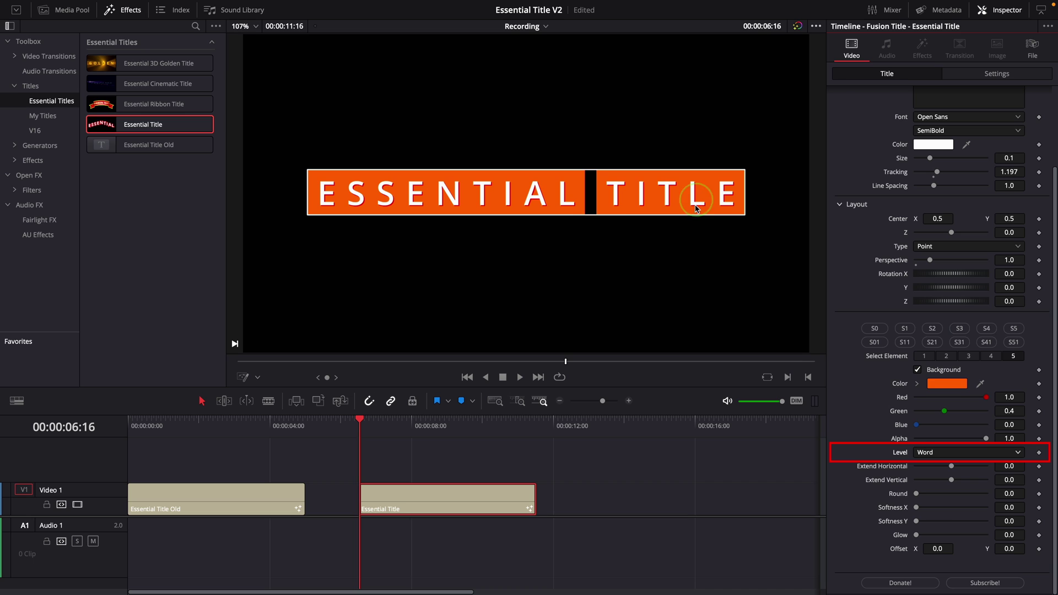
pyautogui.click(926, 453)
pyautogui.click(937, 503)
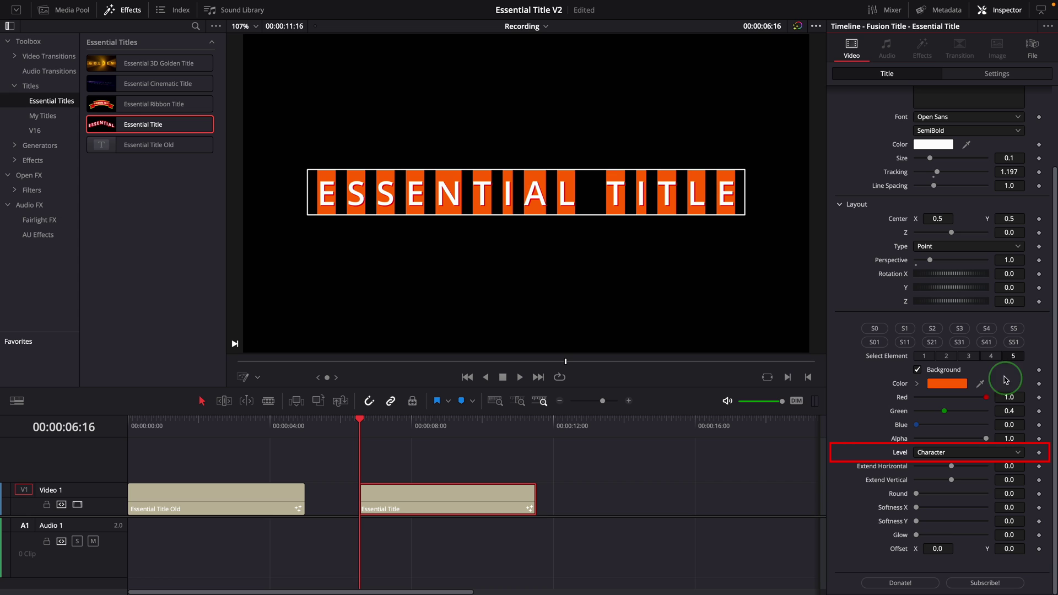
# Set the Border element's Level to Word, then Character.
pyautogui.click(992, 356)
pyautogui.click(919, 453)
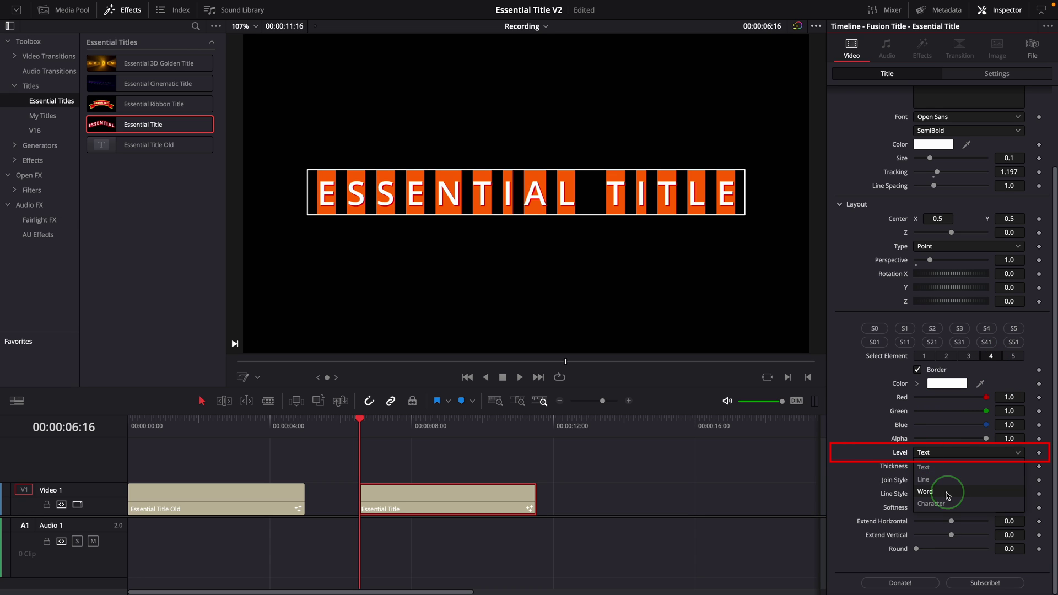
pyautogui.click(936, 492)
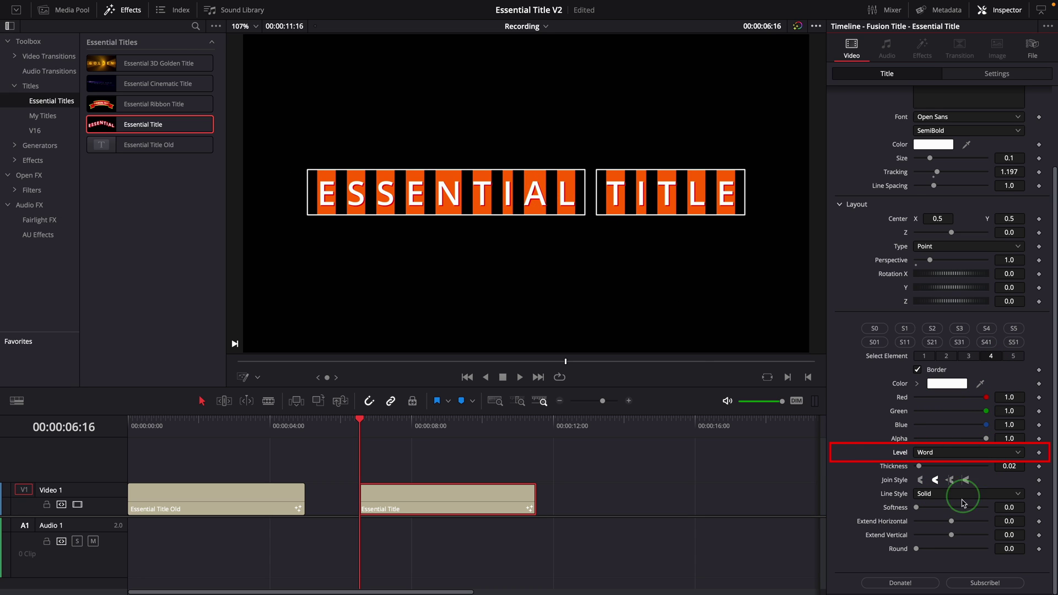
pyautogui.click(942, 452)
pyautogui.click(937, 505)
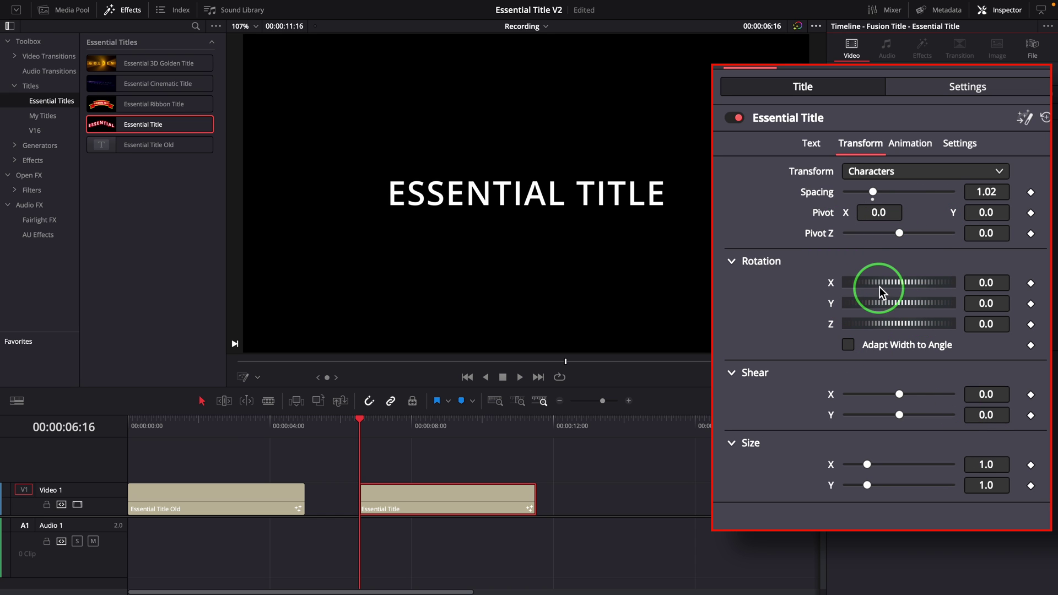
# Rotate the characters around X, Y and Z, shear them, then switch Transform to Words.
pyautogui.moveTo(877, 286); pyautogui.dragTo(904, 303)
pyautogui.moveTo(904, 324)
pyautogui.mouseDown()
pyautogui.moveTo(912, 330)
pyautogui.moveTo(896, 325)
pyautogui.mouseUp()
pyautogui.moveTo(893, 390); pyautogui.dragTo(912, 393)
pyautogui.click(931, 177)
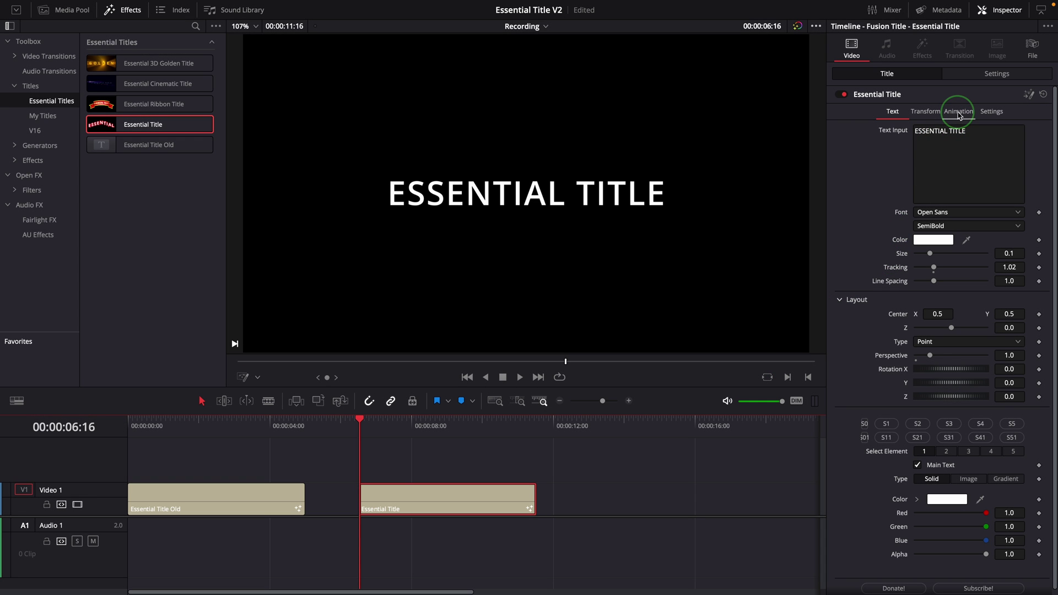
# Enable Text Mask in the Animation settings and show its box in the viewer.
pyautogui.click(958, 112)
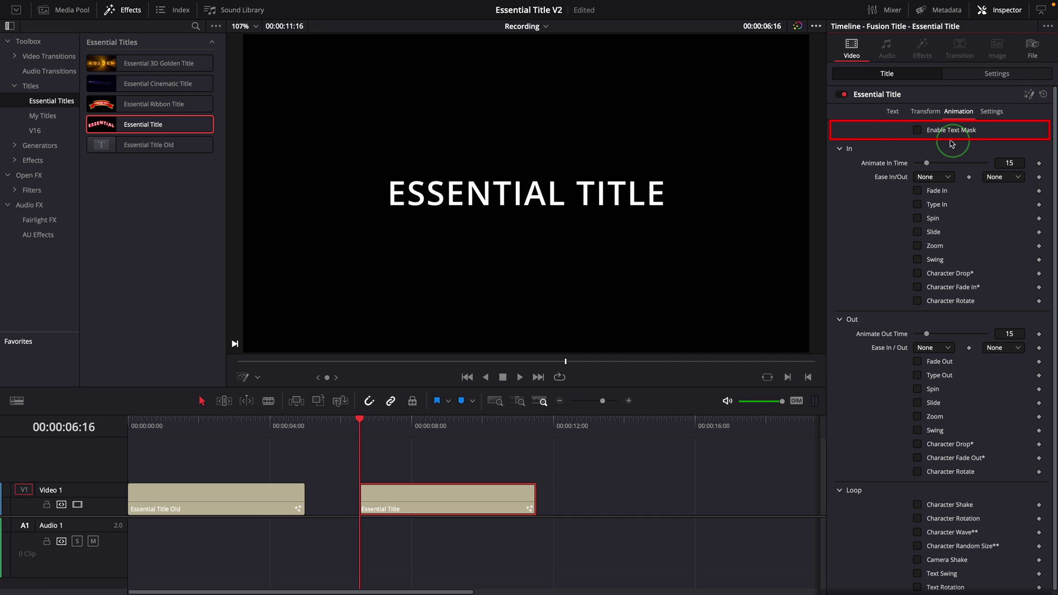
pyautogui.click(918, 131)
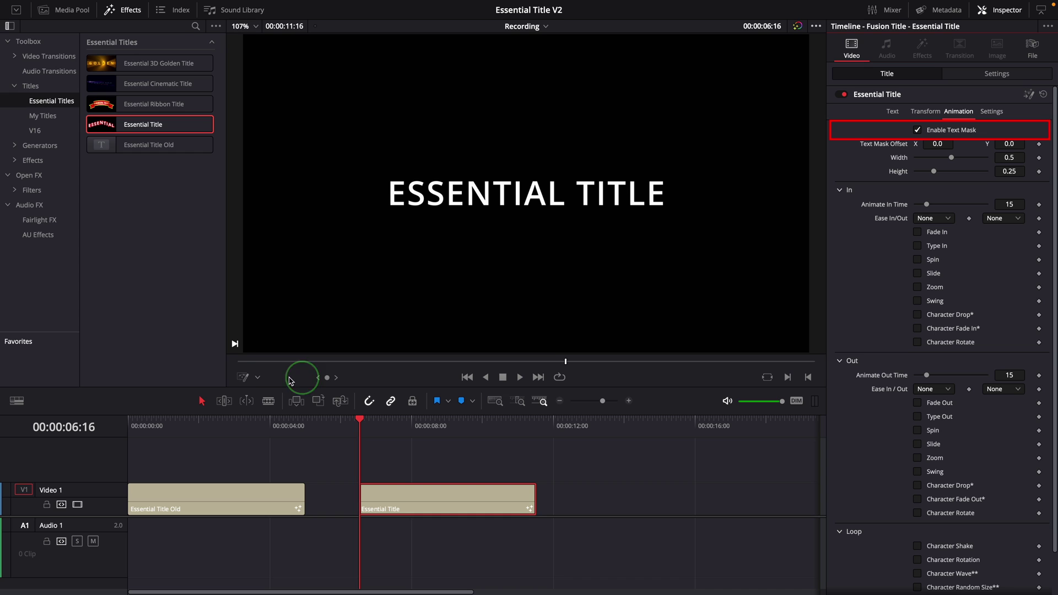
pyautogui.click(242, 377)
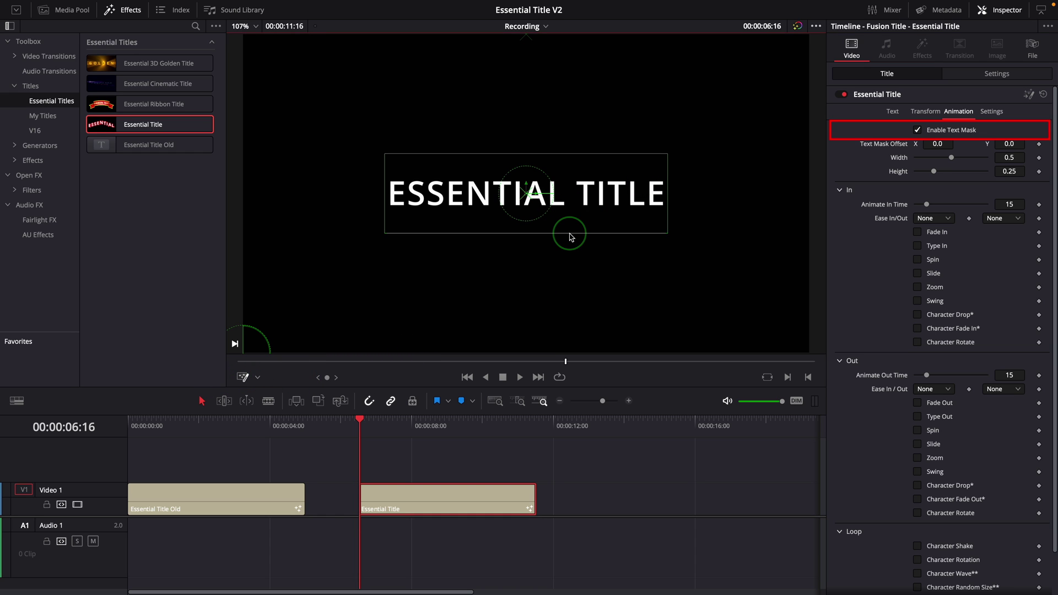
# Narrow the text mask to a thin strip and enable the Slide in-animation, then preview it.
pyautogui.moveTo(567, 231); pyautogui.dragTo(521, 205)
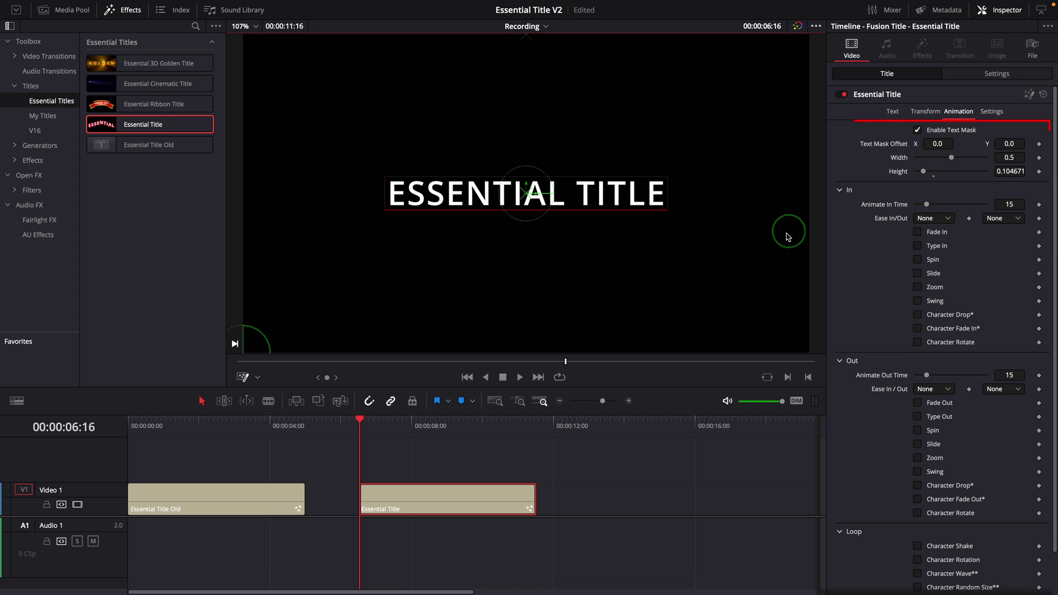
pyautogui.click(919, 274)
pyautogui.scroll(-2, 970, 278)
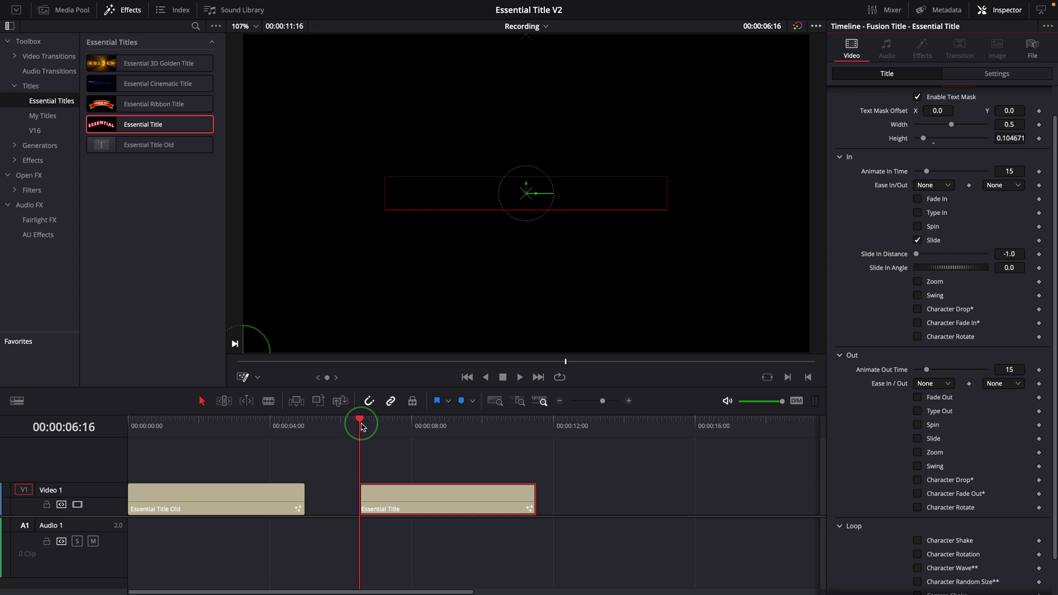
pyautogui.moveTo(361, 428); pyautogui.dragTo(387, 431)
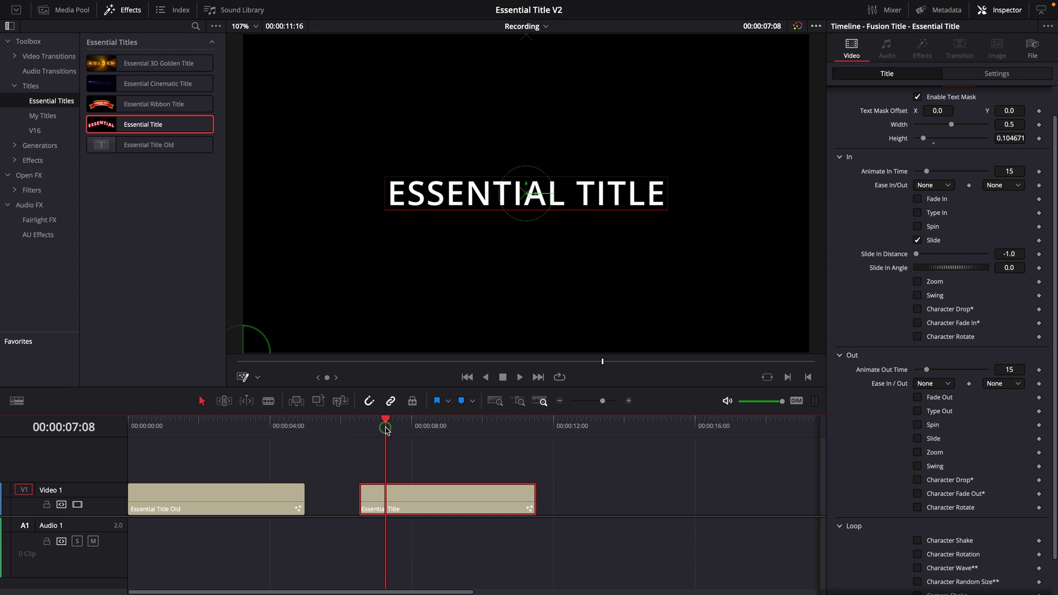
# Undo the mask height change and shorten the slide-in distance, then play the entrance.
pyautogui.hotkey('ctrl', 'z')
pyautogui.click(1001, 263)
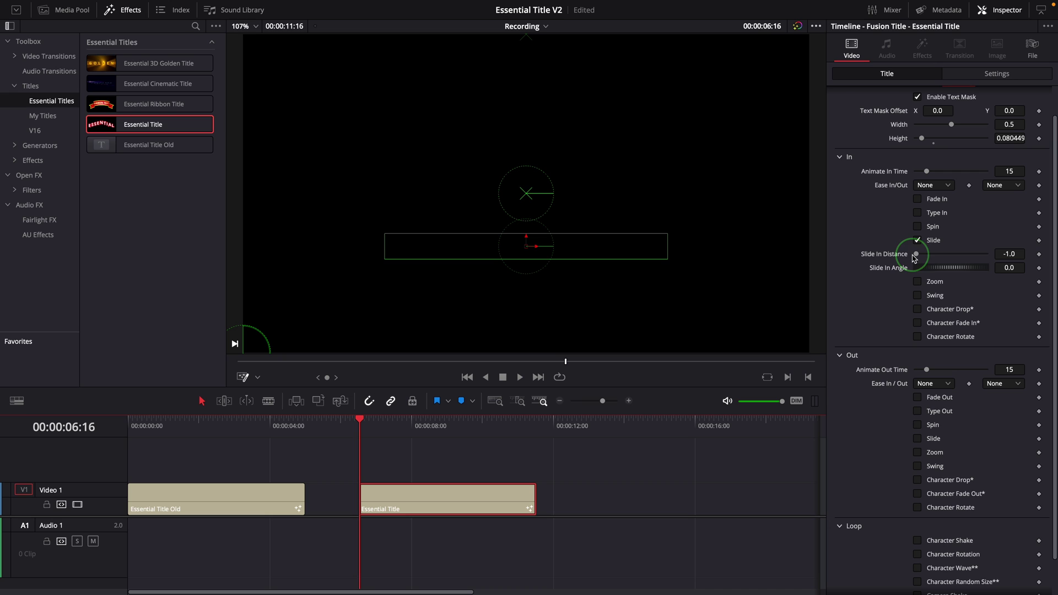
pyautogui.moveTo(915, 259); pyautogui.dragTo(940, 261)
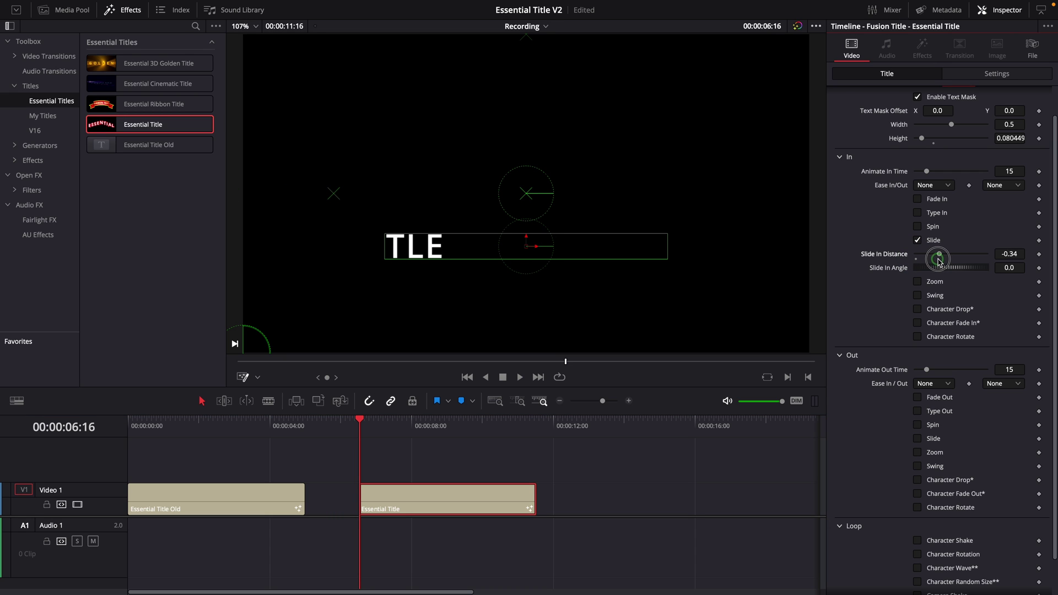
pyautogui.moveTo(1011, 255); pyautogui.dragTo(973, 257)
pyautogui.press('space')
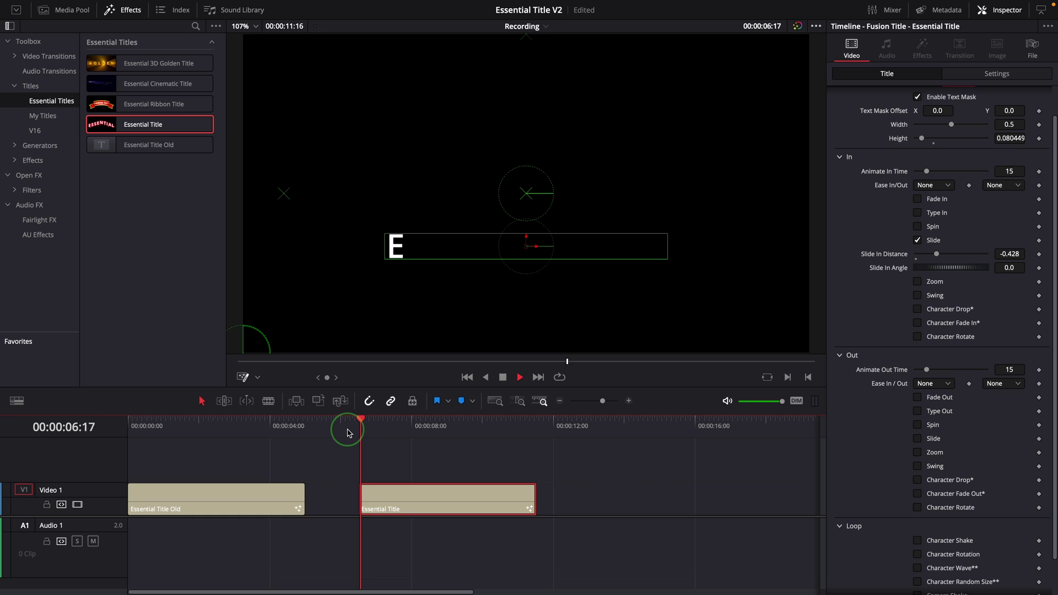
pyautogui.click(362, 428)
pyautogui.press('space')
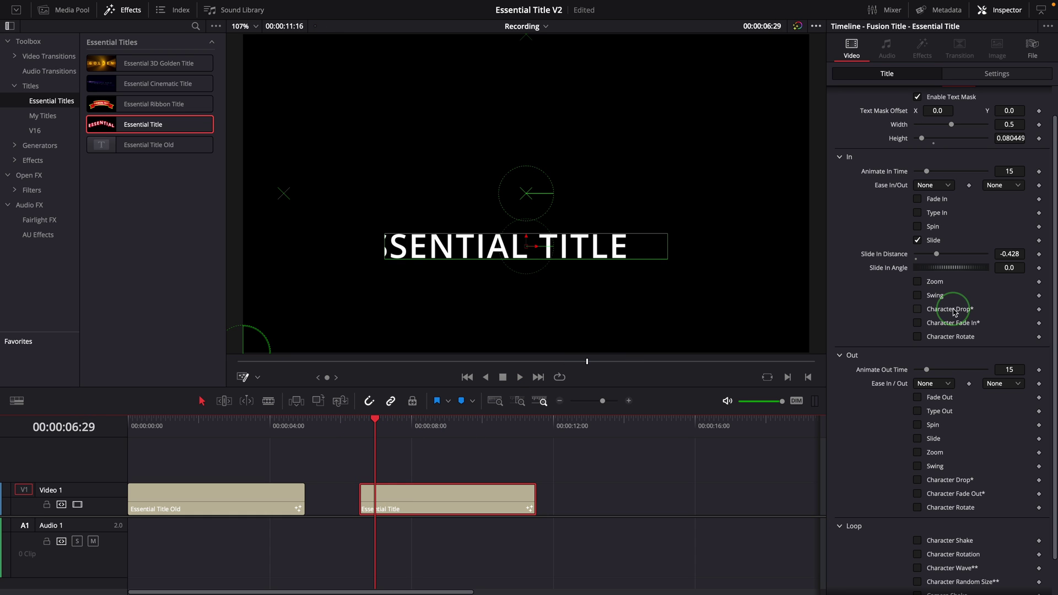
# Set the slide-in angle to 90 and distance to -0.041, then replay the entrance.
pyautogui.click(996, 269)
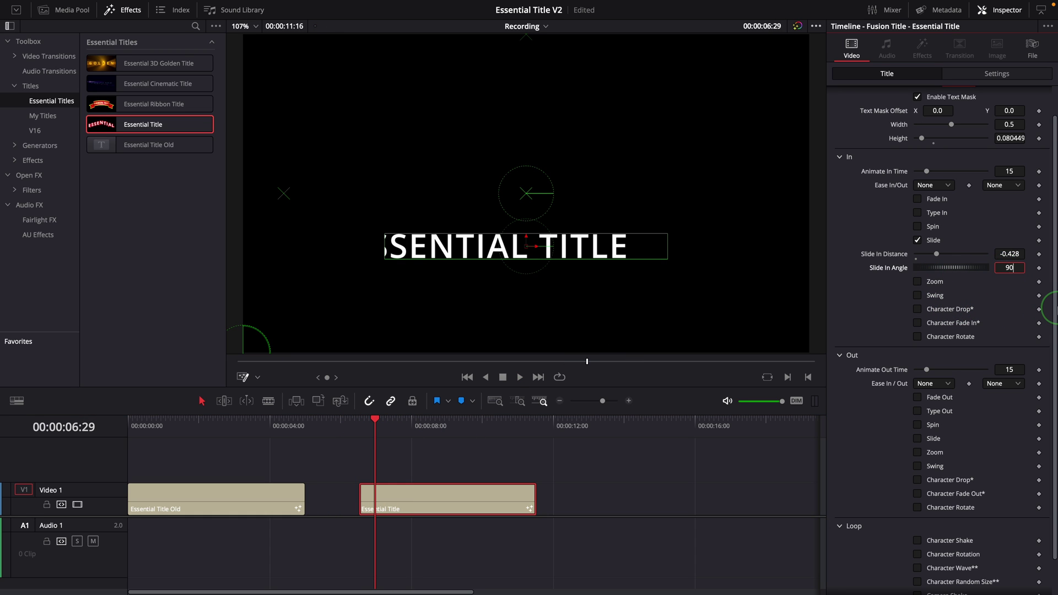
pyautogui.write('90')
pyautogui.press('Return')
pyautogui.moveTo(937, 255)
pyautogui.mouseDown()
pyautogui.moveTo(965, 267)
pyautogui.moveTo(949, 257)
pyautogui.mouseUp()
pyautogui.click(361, 421)
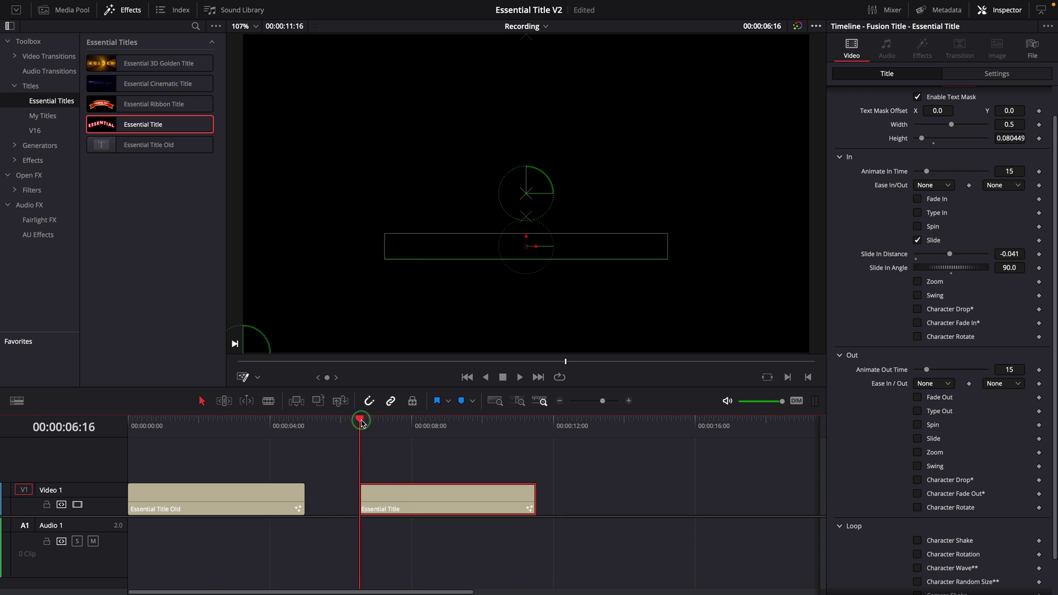
pyautogui.click(519, 377)
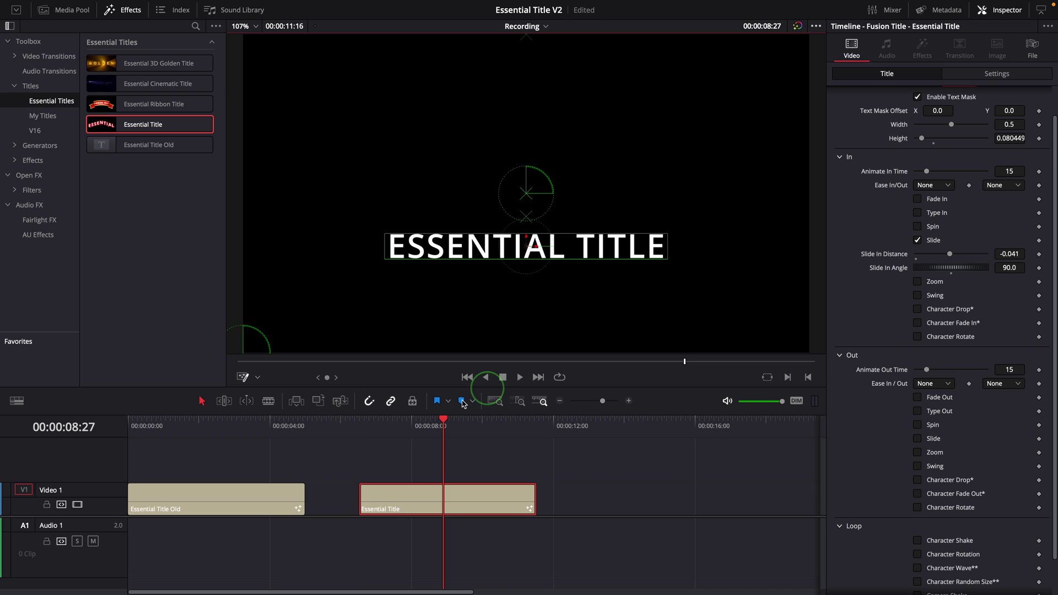
pyautogui.click(357, 429)
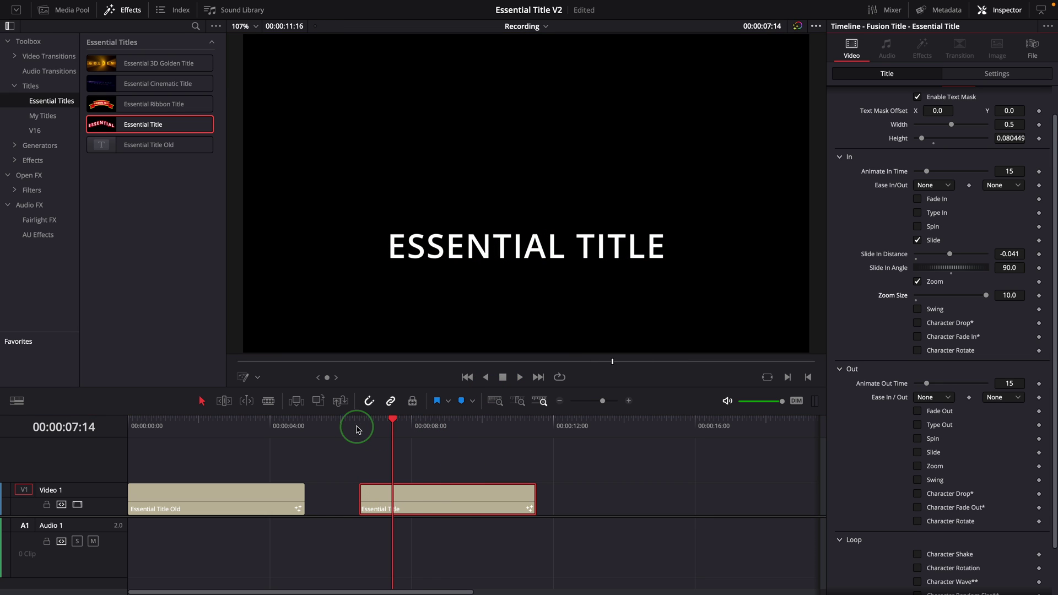
# Make the text mask box much taller and replay the title's entrance from the clip start.
pyautogui.click(357, 428)
pyautogui.click(356, 426)
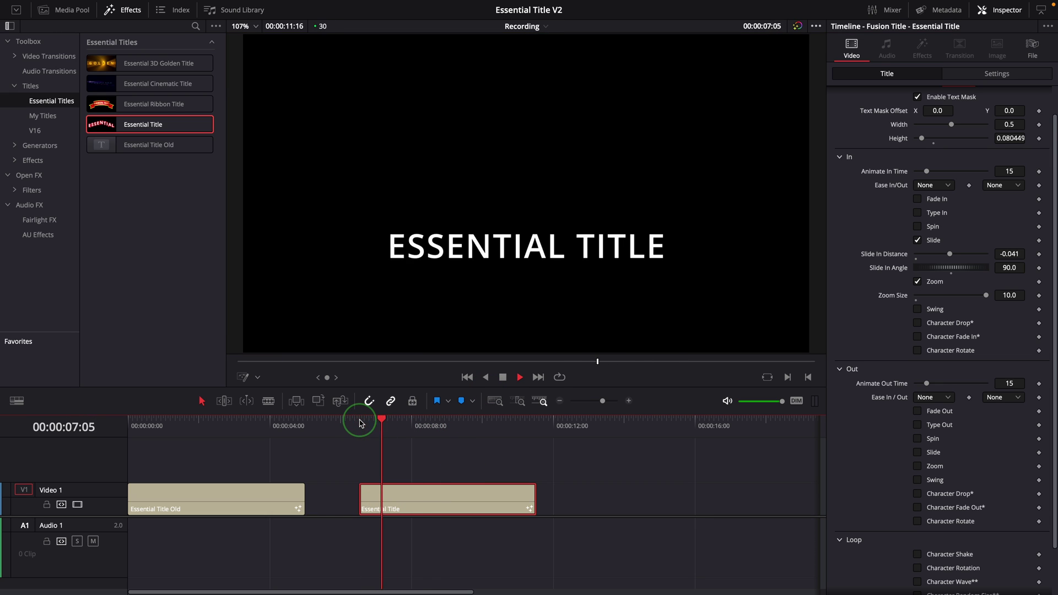
pyautogui.click(360, 423)
pyautogui.click(359, 423)
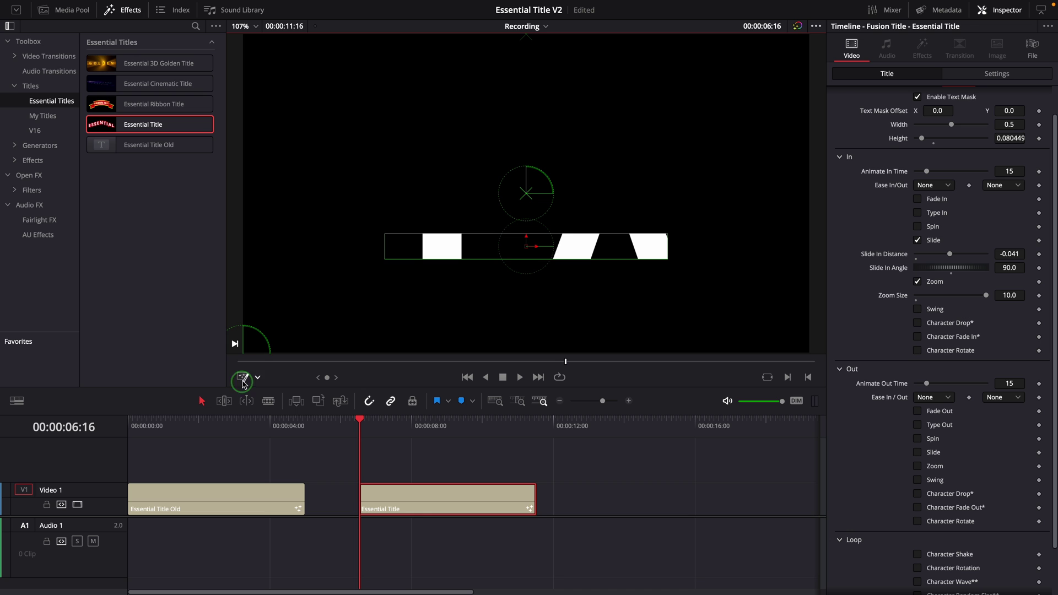
pyautogui.moveTo(547, 264)
pyautogui.mouseDown()
pyautogui.moveTo(553, 297)
pyautogui.moveTo(558, 282)
pyautogui.mouseUp()
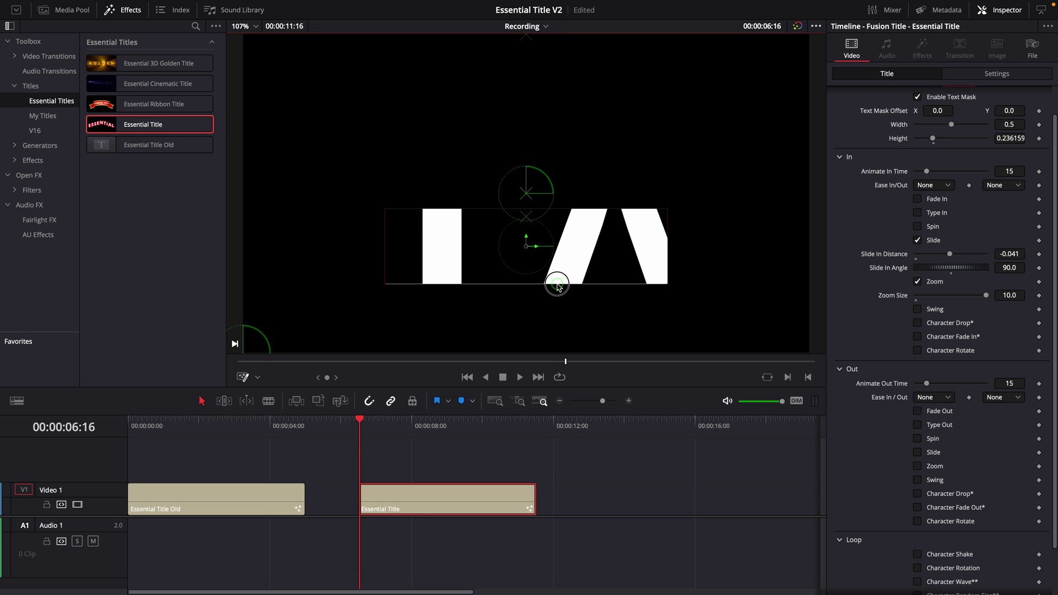
pyautogui.click(362, 419)
pyautogui.click(359, 424)
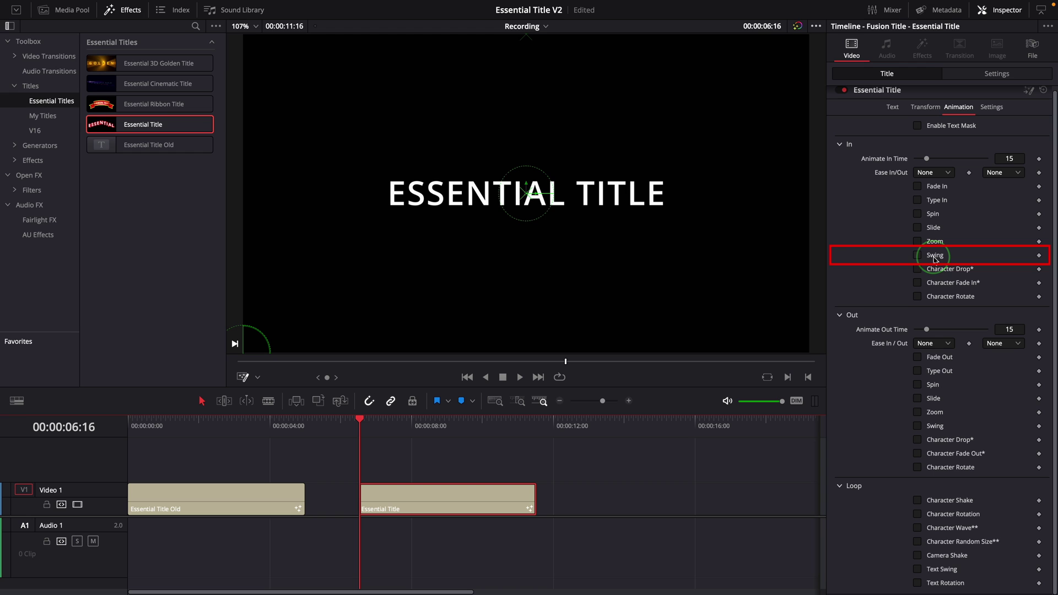
# Turn on the Swing in-animation and preview it from the clip start.
pyautogui.click(918, 257)
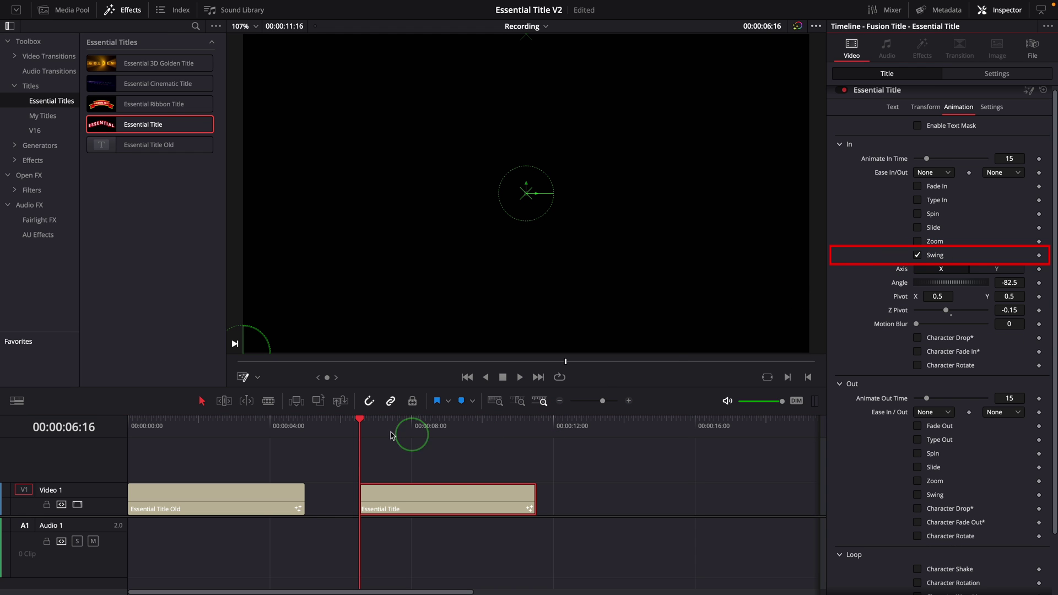
pyautogui.press('space')
pyautogui.click(362, 421)
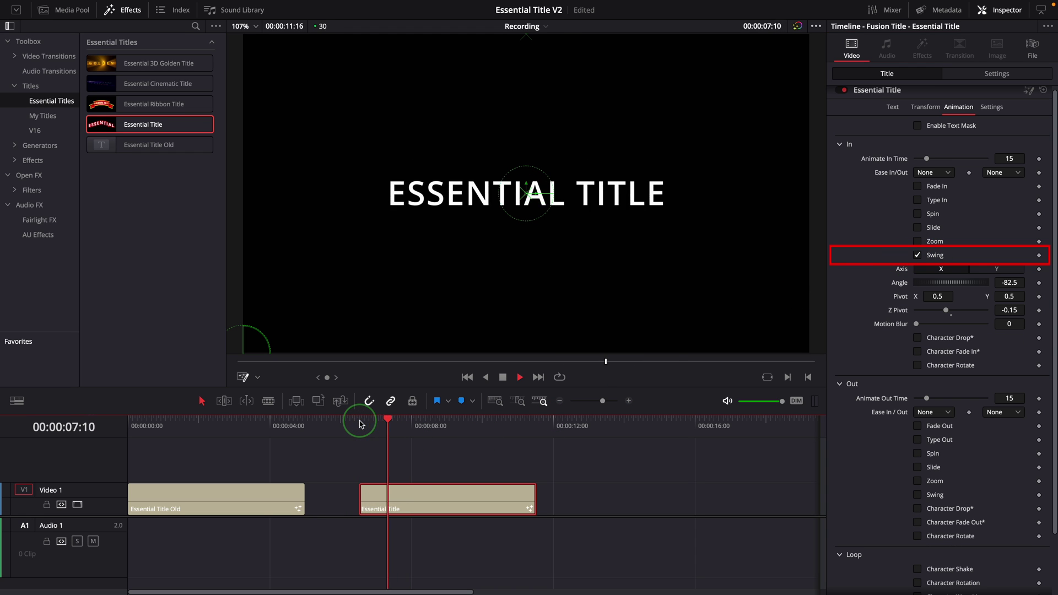
pyautogui.click(360, 424)
pyautogui.click(913, 270)
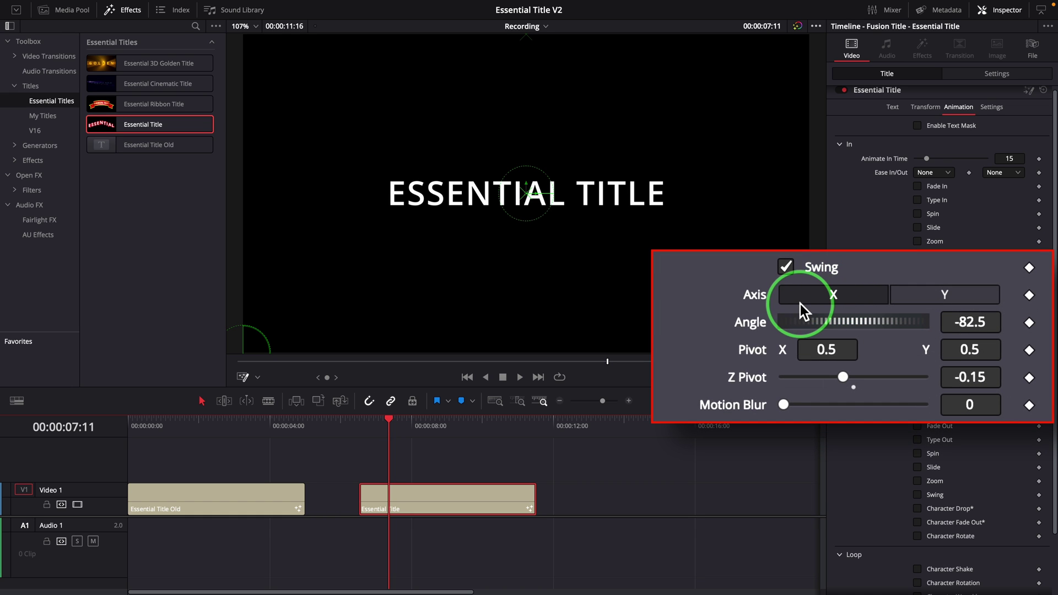
# Try swinging around the Y axis, then switch the swing back to the X axis.
pyautogui.click(932, 296)
pyautogui.click(361, 424)
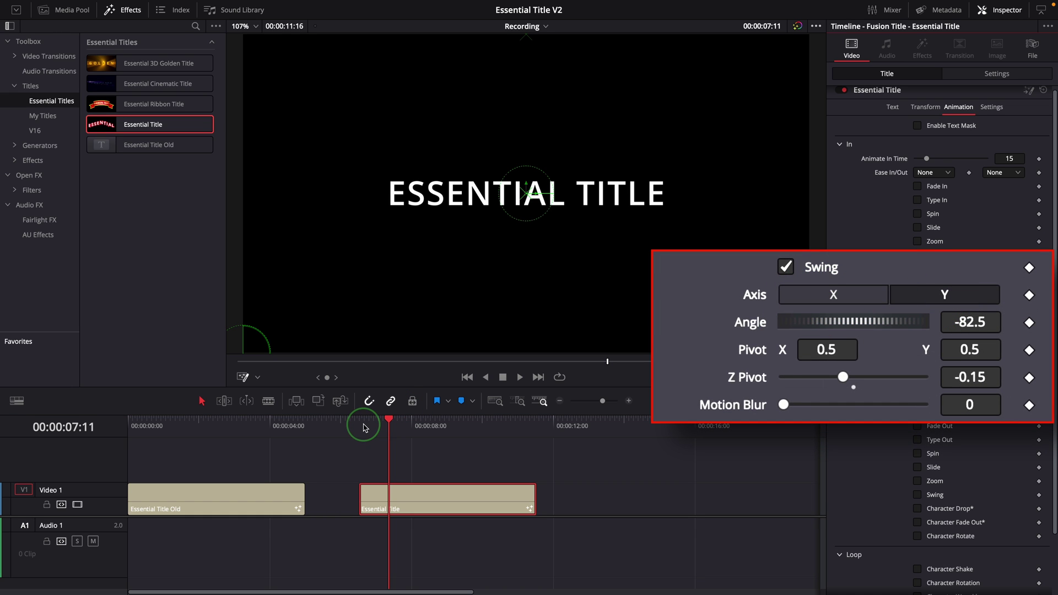
pyautogui.moveTo(374, 428)
pyautogui.mouseDown()
pyautogui.moveTo(357, 428)
pyautogui.moveTo(383, 425)
pyautogui.mouseUp()
pyautogui.click(830, 297)
pyautogui.click(356, 422)
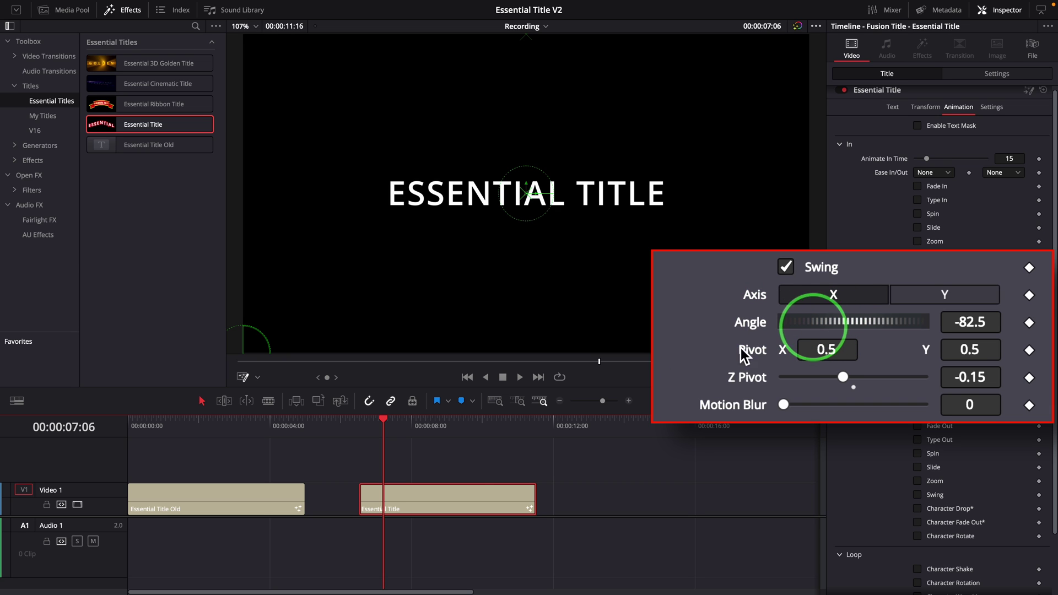
pyautogui.click(367, 428)
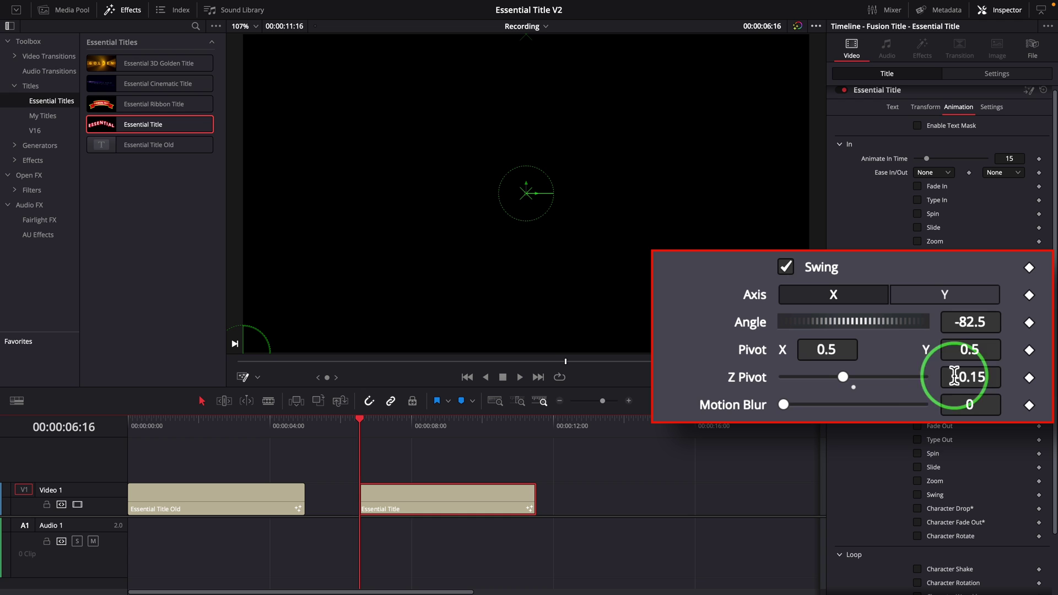
# Fine-tune the swing angle from about -80.97 down to -82.456.
pyautogui.moveTo(915, 322); pyautogui.dragTo(945, 335)
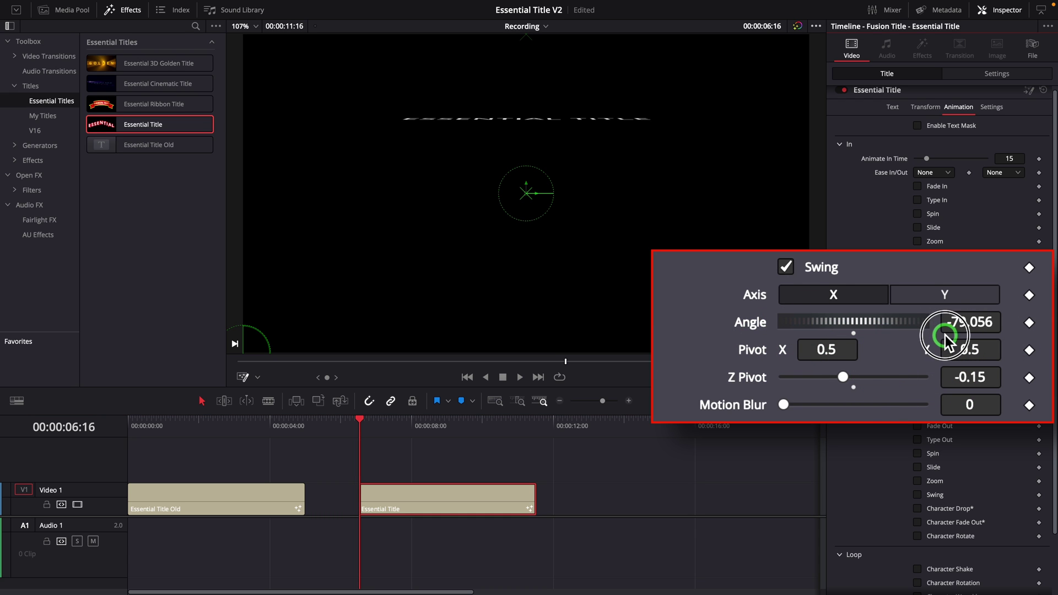
pyautogui.moveTo(884, 322); pyautogui.dragTo(966, 322)
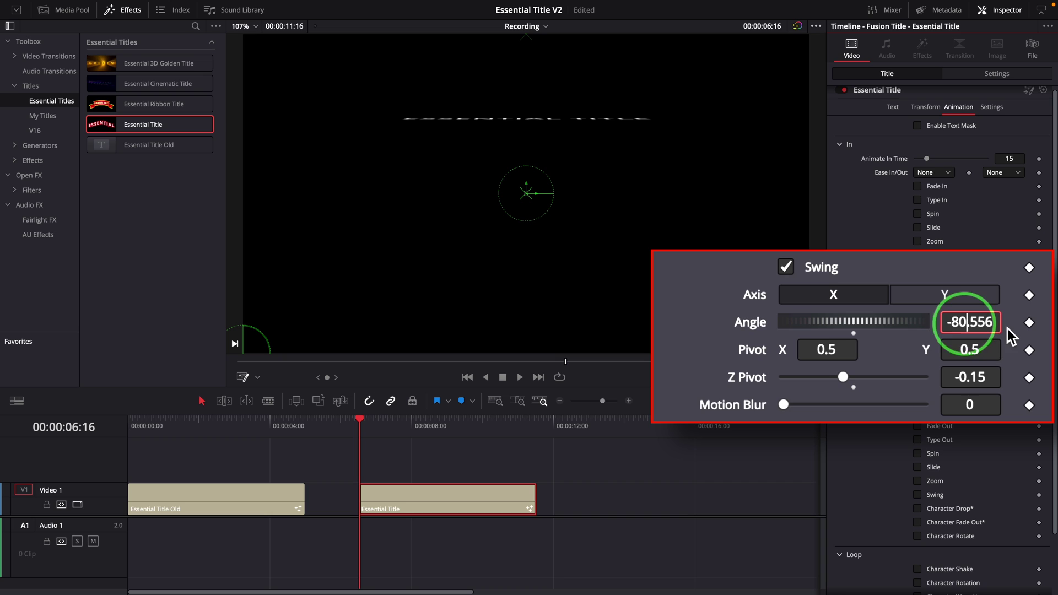
pyautogui.click(955, 322)
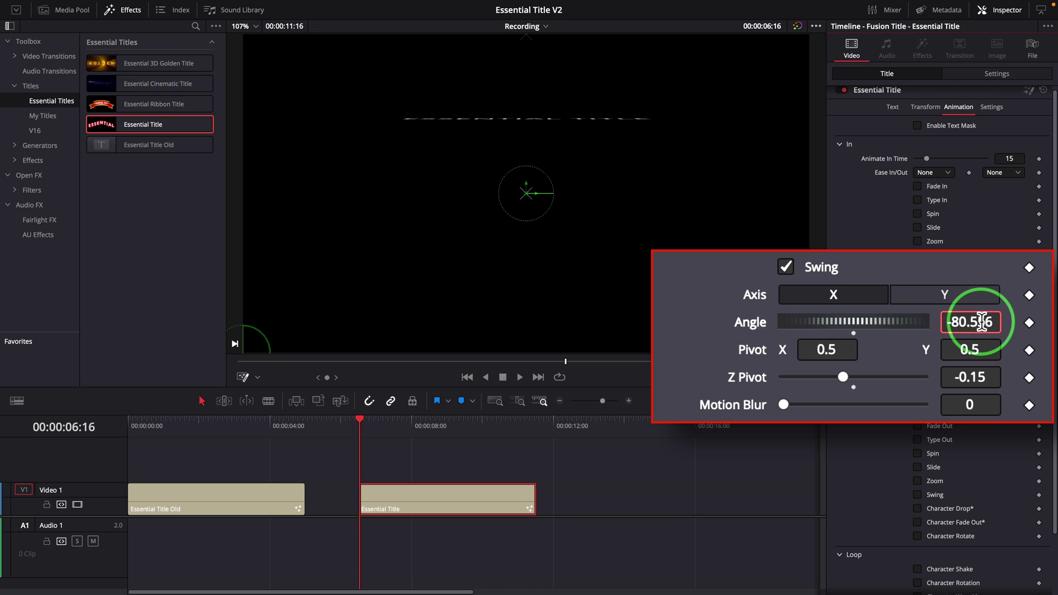
pyautogui.click(997, 411)
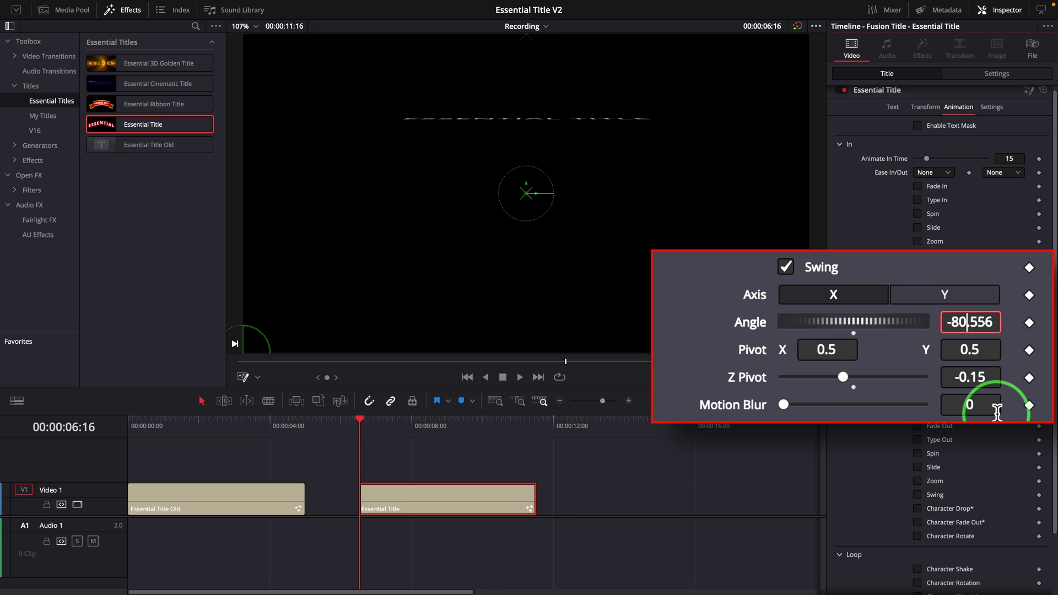
pyautogui.press('Up')
pyautogui.press('Up')
pyautogui.press('Up')
pyautogui.press('Up')
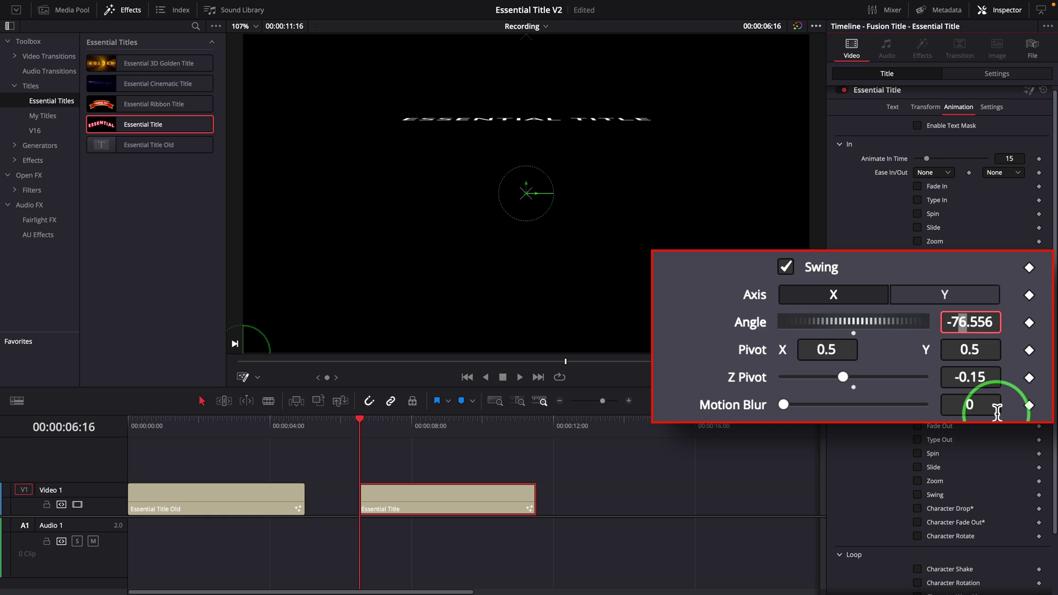
pyautogui.press('Down')
pyautogui.press('Down')
pyautogui.press('Down')
pyautogui.press('Down')
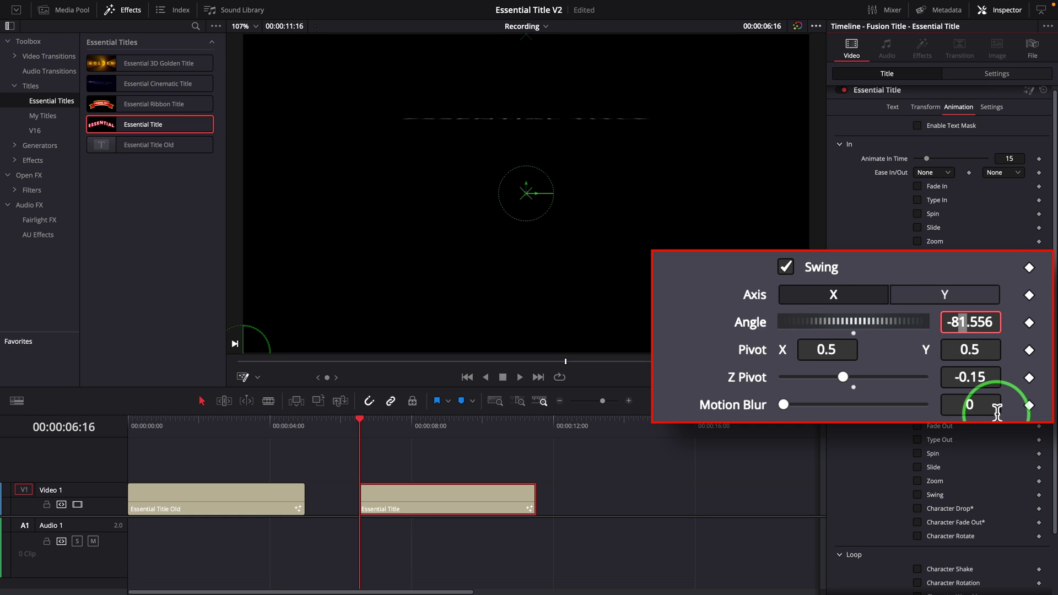
pyautogui.press('Up')
pyautogui.press('Down')
pyautogui.press('Down')
pyautogui.press('Down')
pyautogui.press('Down')
pyautogui.press('Down')
pyautogui.press('Down')
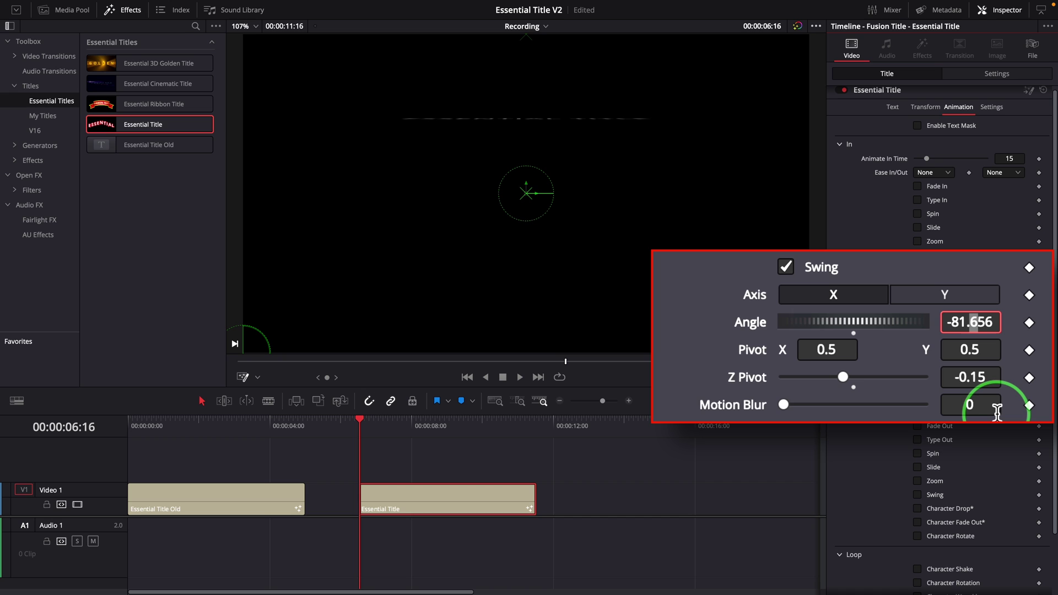
pyautogui.press('Down')
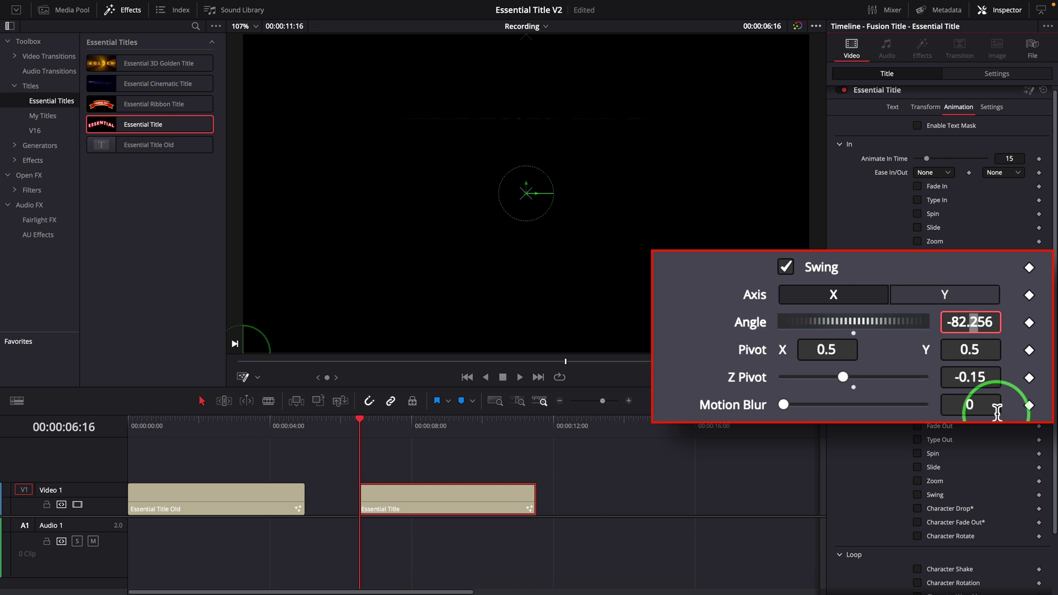
pyautogui.press('Down')
pyautogui.press('Down')
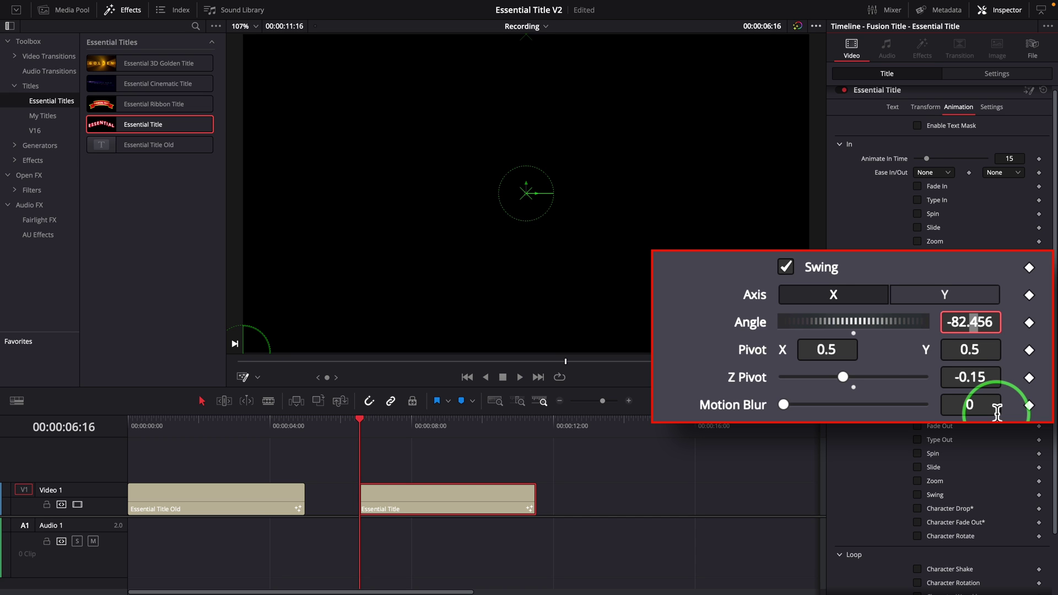
# Apply Bounce easing to the swing-in and preview it.
pyautogui.click(1003, 172)
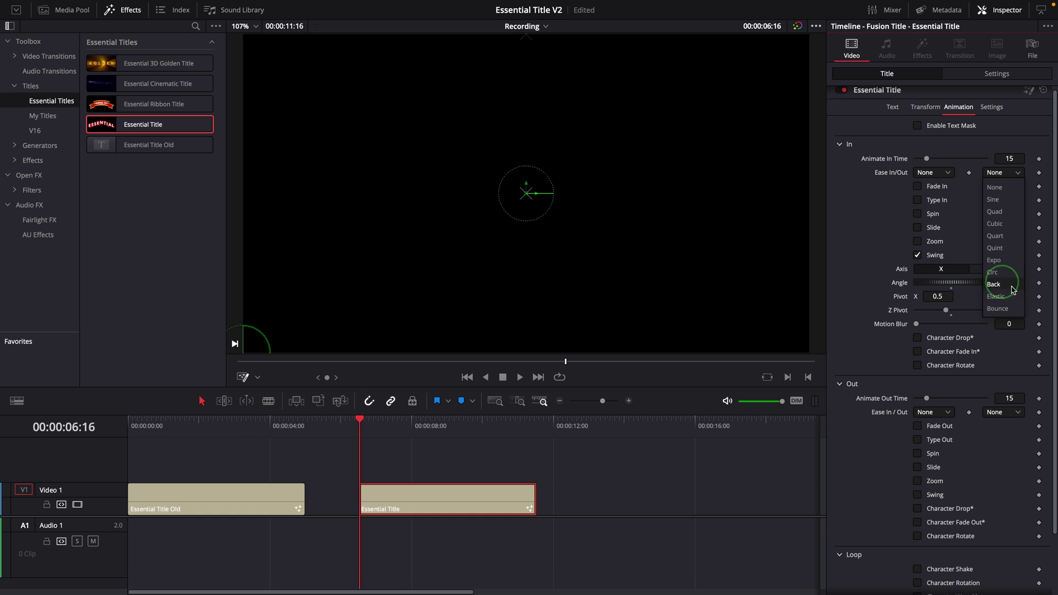
pyautogui.click(998, 309)
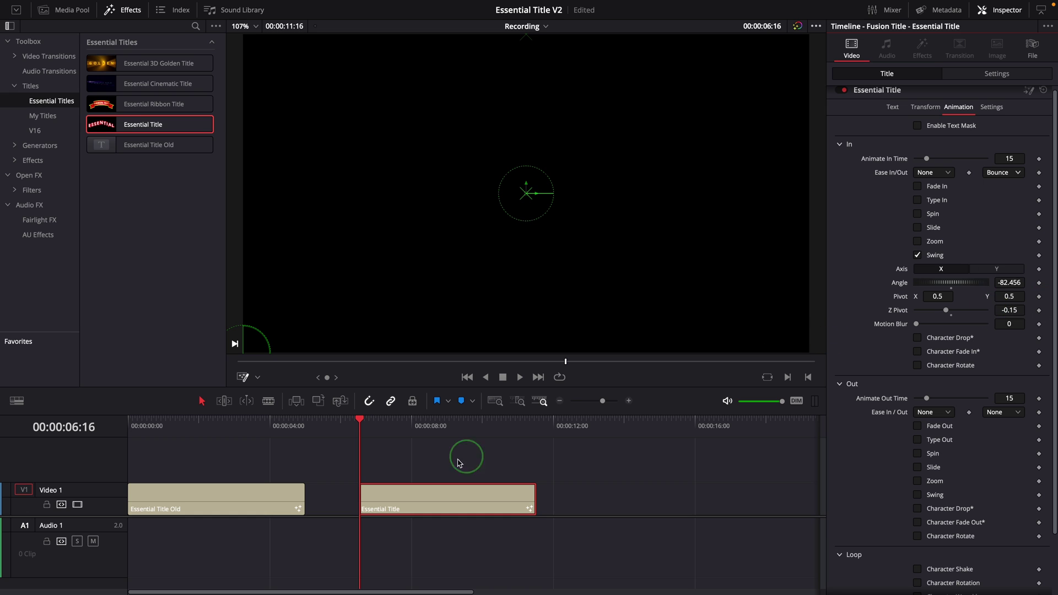
pyautogui.press('space')
pyautogui.click(361, 425)
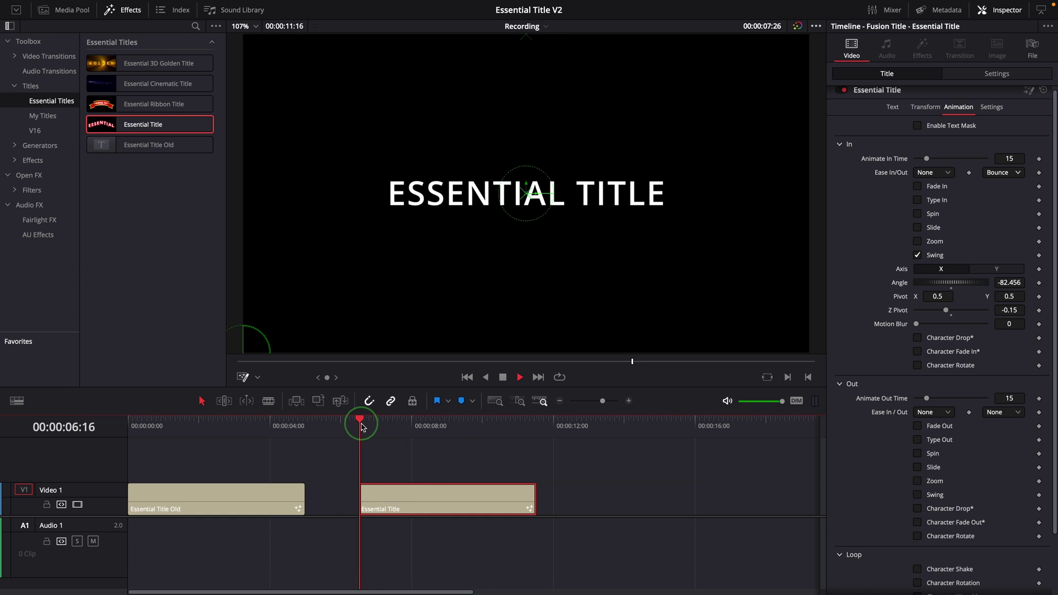
pyautogui.click(358, 425)
pyautogui.click(904, 295)
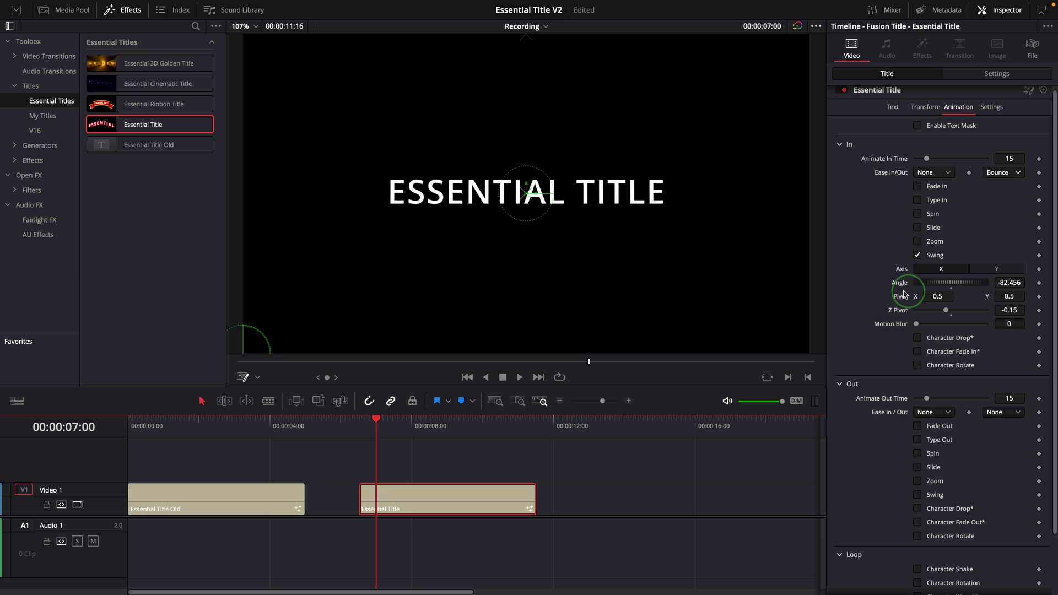
# Switch the entrance easing to Elastic and play it back.
pyautogui.click(1001, 173)
pyautogui.click(999, 295)
pyautogui.click(359, 425)
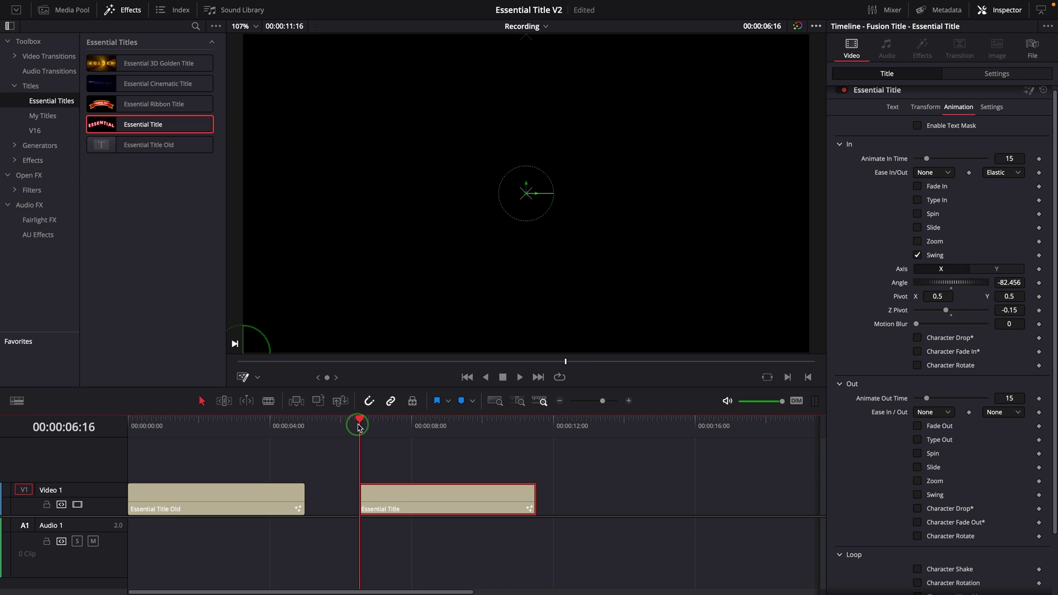
pyautogui.press('space')
pyautogui.click(359, 425)
pyautogui.press('space')
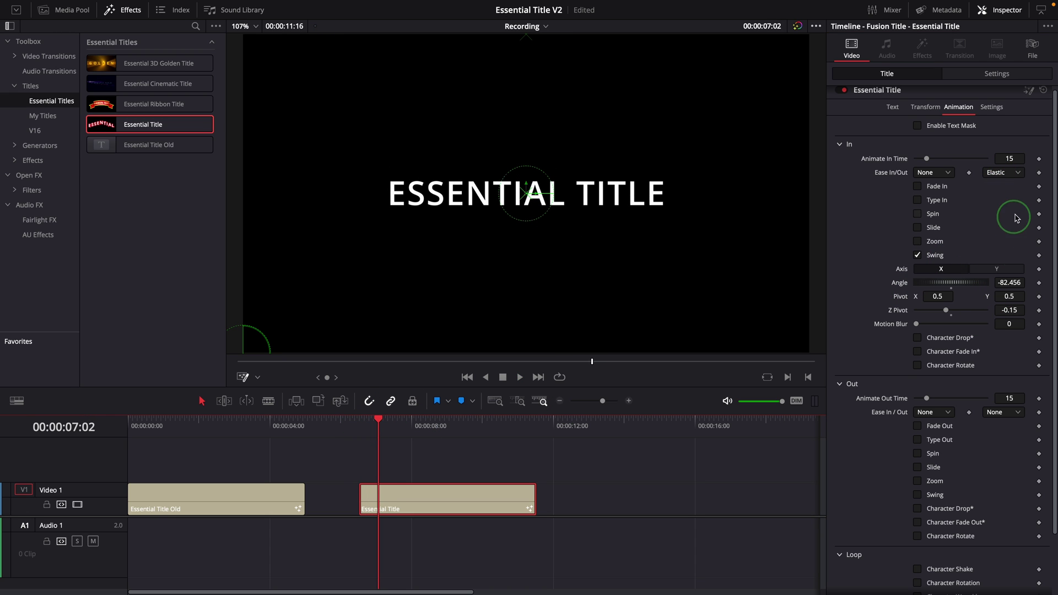
# Choose Back easing for the swing-in and replay it from the title's start.
pyautogui.click(1002, 172)
pyautogui.click(993, 284)
pyautogui.click(364, 423)
pyautogui.press('space')
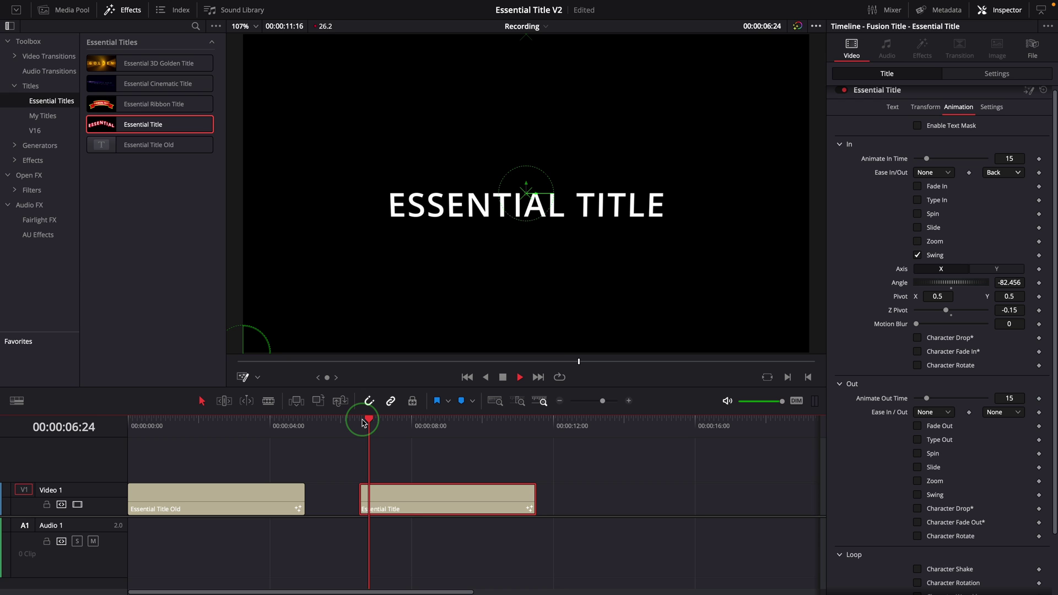
pyautogui.click(364, 422)
pyautogui.click(363, 423)
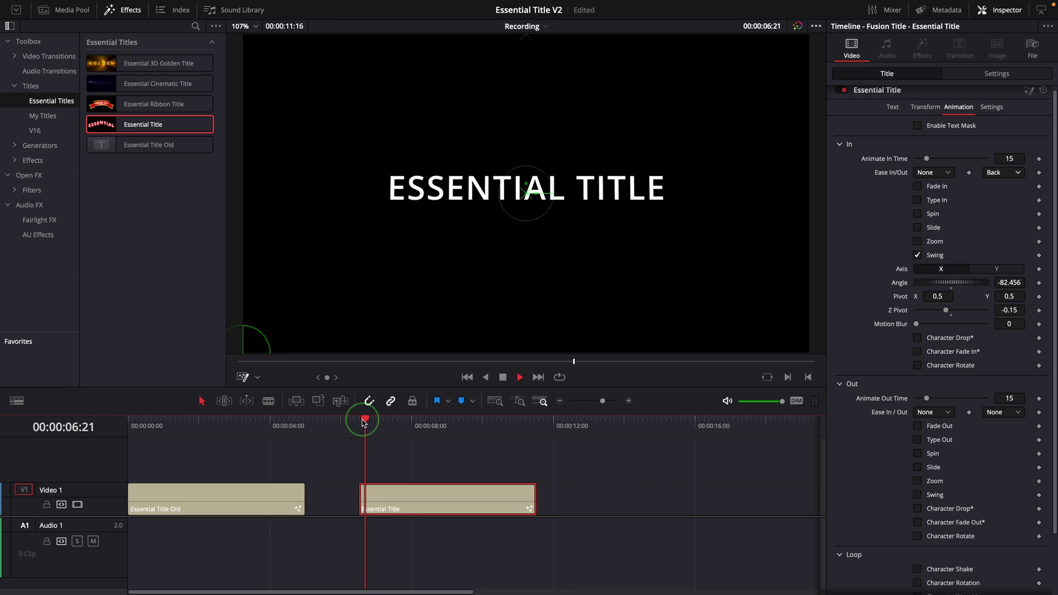
pyautogui.press('space')
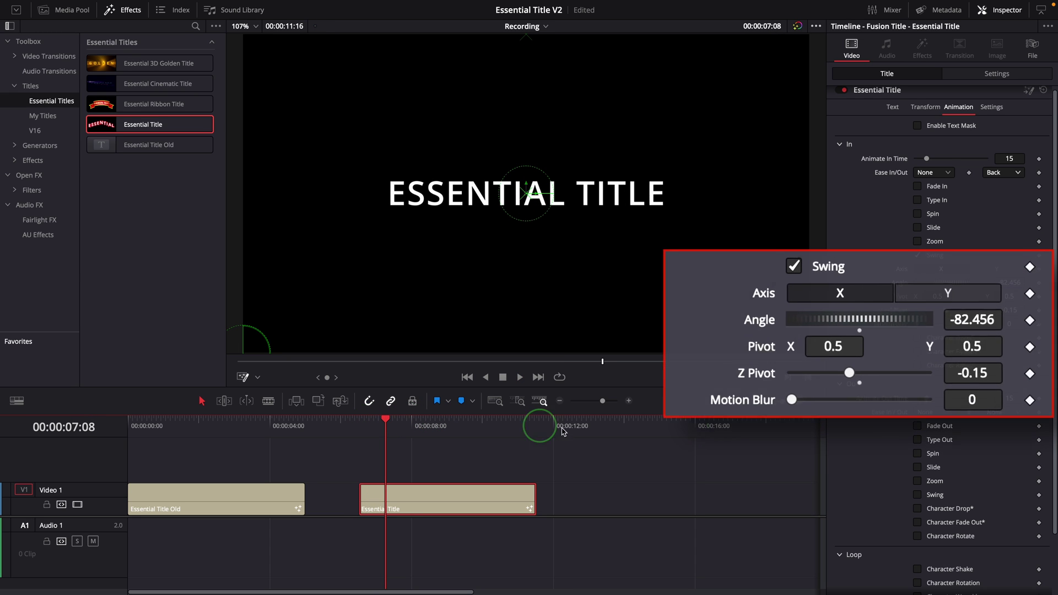
# Make the swing angle positive at 82.456 and preview the reversed swing.
pyautogui.click(1001, 283)
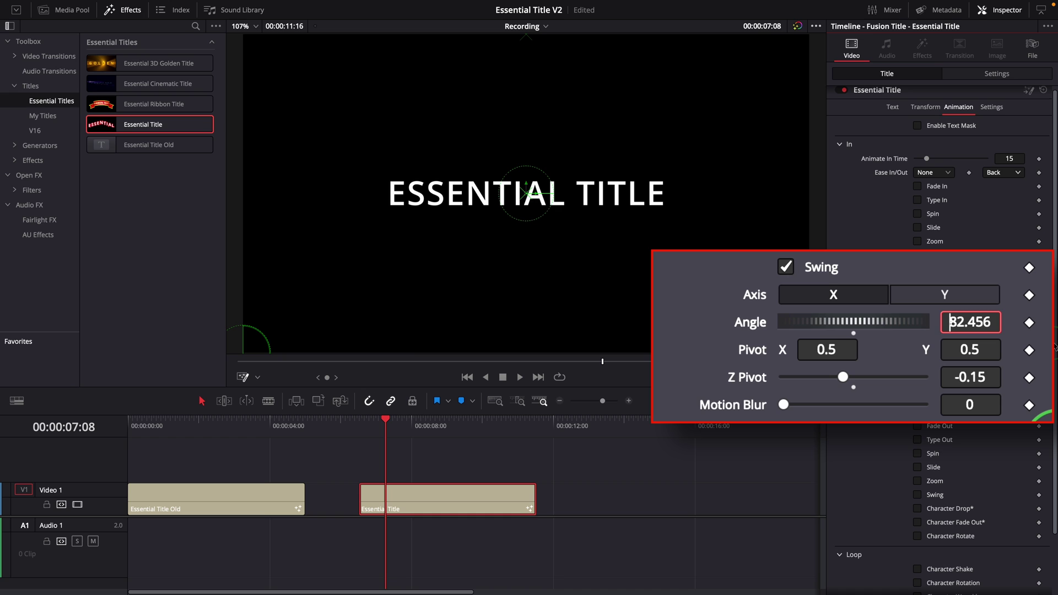
pyautogui.click(879, 197)
pyautogui.click(361, 422)
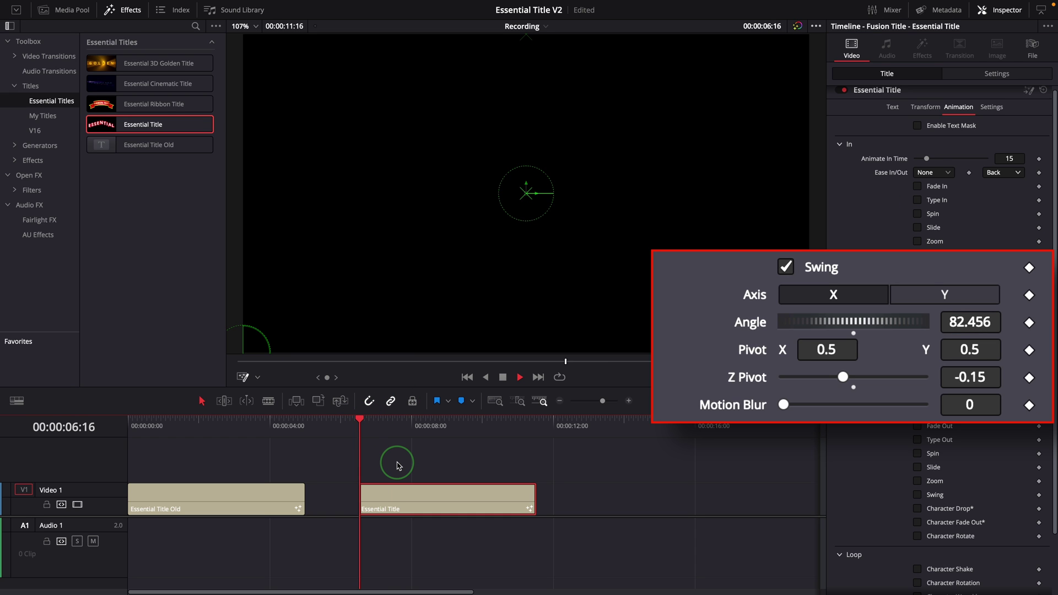
pyautogui.press('space')
pyautogui.click(361, 423)
pyautogui.click(362, 422)
pyautogui.click(361, 423)
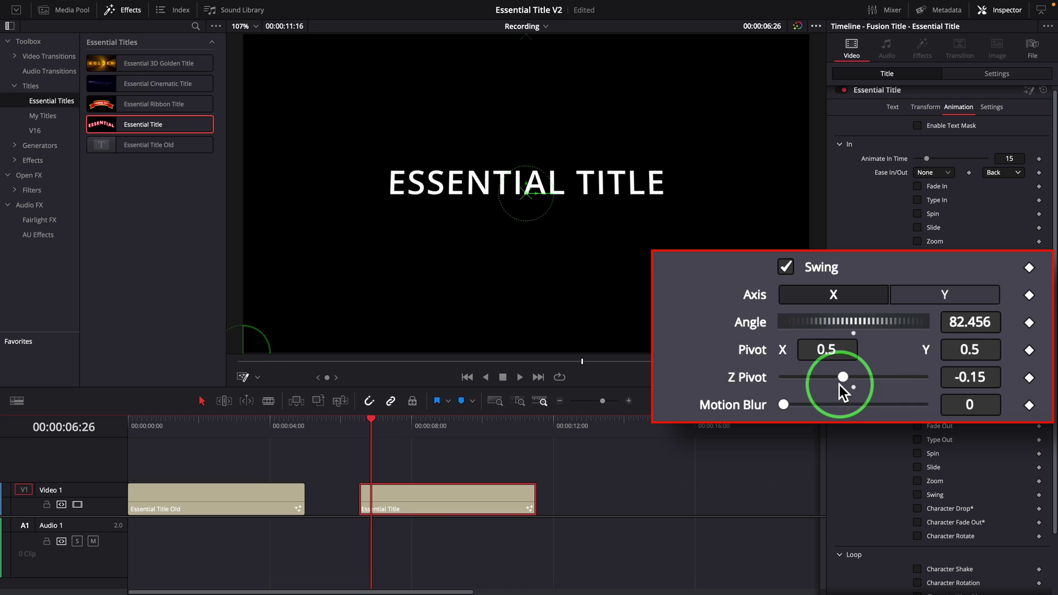
# Raise the Z Pivot value toward 0.22 and return to the title's start.
pyautogui.click(966, 378)
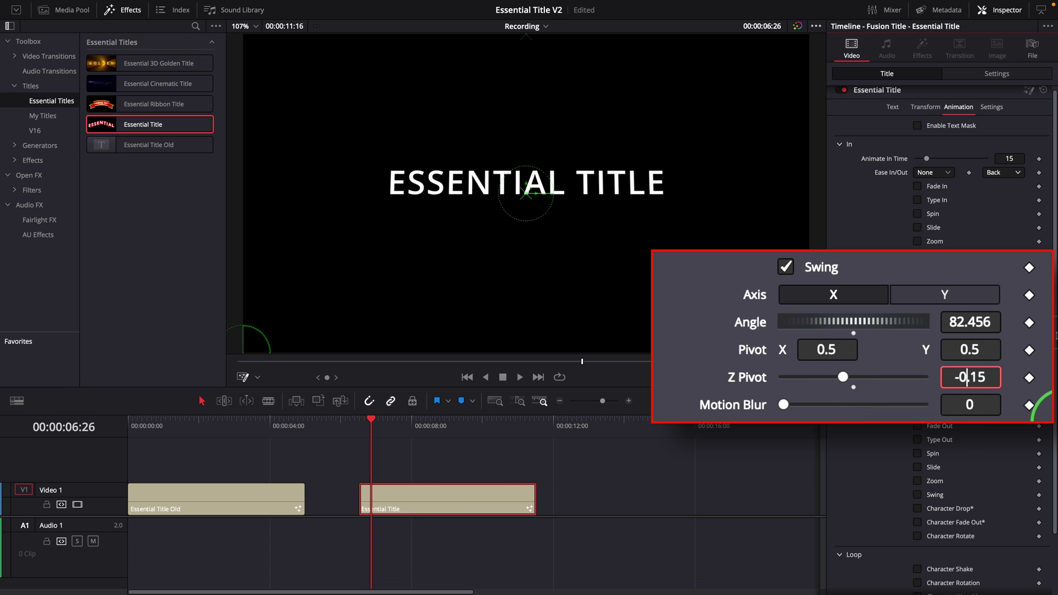
pyautogui.moveTo(356, 418); pyautogui.dragTo(387, 419)
pyautogui.moveTo(864, 377); pyautogui.dragTo(869, 379)
pyautogui.click(361, 423)
# Set the swing angle to 95.203, shift the pivot X position, and play the swing.
pyautogui.moveTo(895, 332); pyautogui.dragTo(941, 333)
pyautogui.click(965, 322)
pyautogui.press('BackSpace')
pyautogui.press('BackSpace')
pyautogui.write('95')
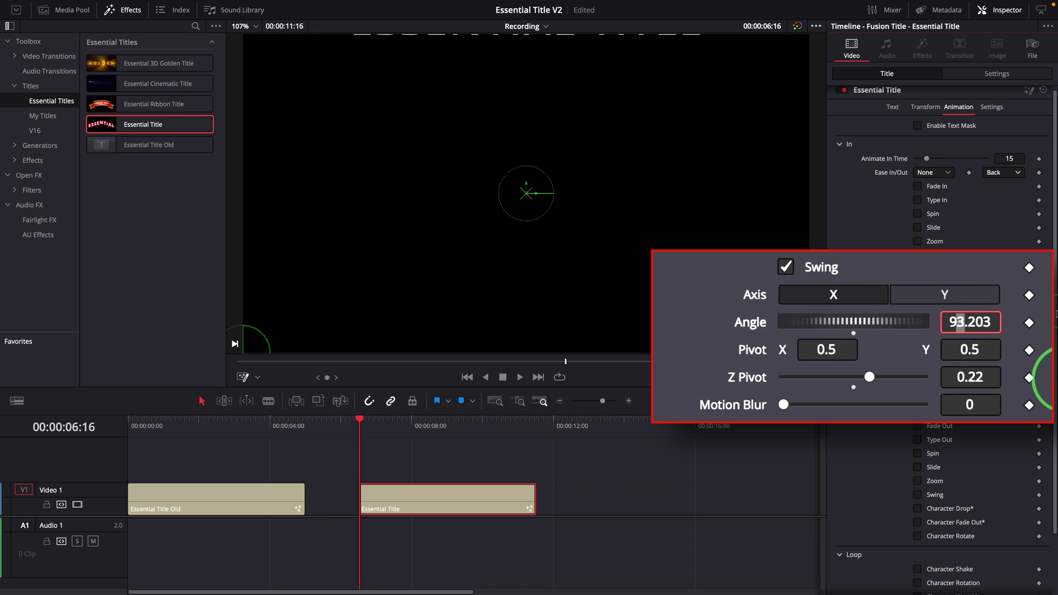
pyautogui.click(459, 408)
pyautogui.press('space')
pyautogui.moveTo(827, 349)
pyautogui.mouseDown()
pyautogui.moveTo(761, 351)
pyautogui.moveTo(661, 375)
pyautogui.moveTo(572, 546)
pyautogui.mouseUp()
pyautogui.press('/')
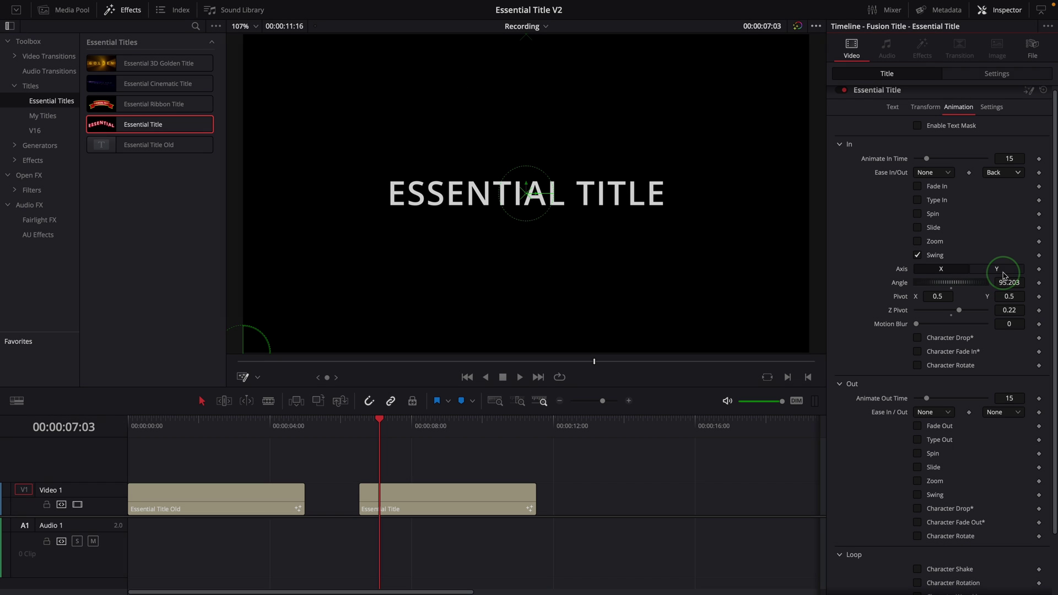
# Switch the swing to the Y axis and preview it from the title's start.
pyautogui.click(1003, 273)
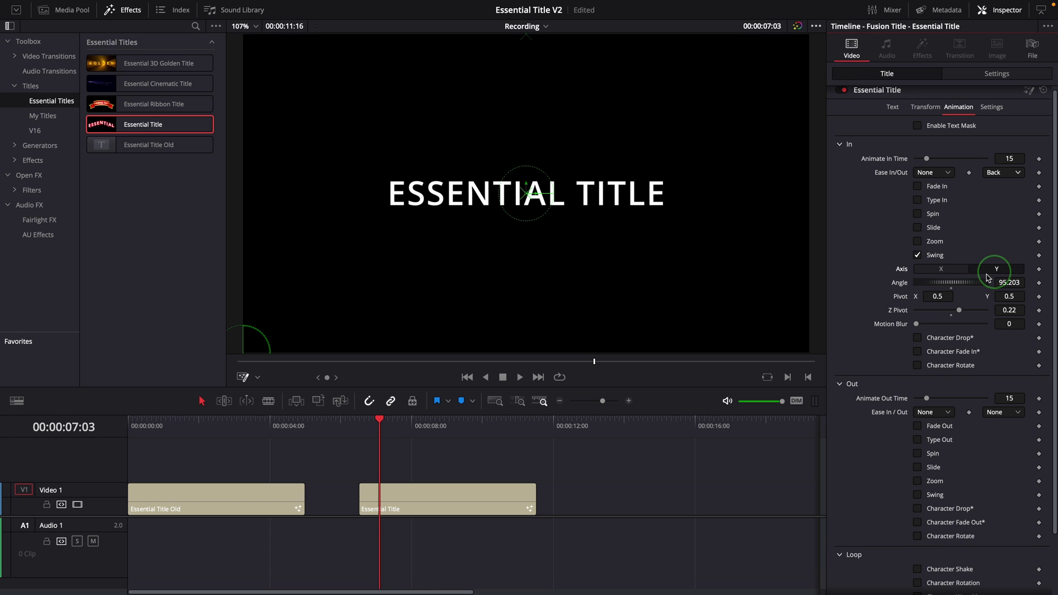
pyautogui.click(382, 450)
pyautogui.click(362, 425)
pyautogui.press('space')
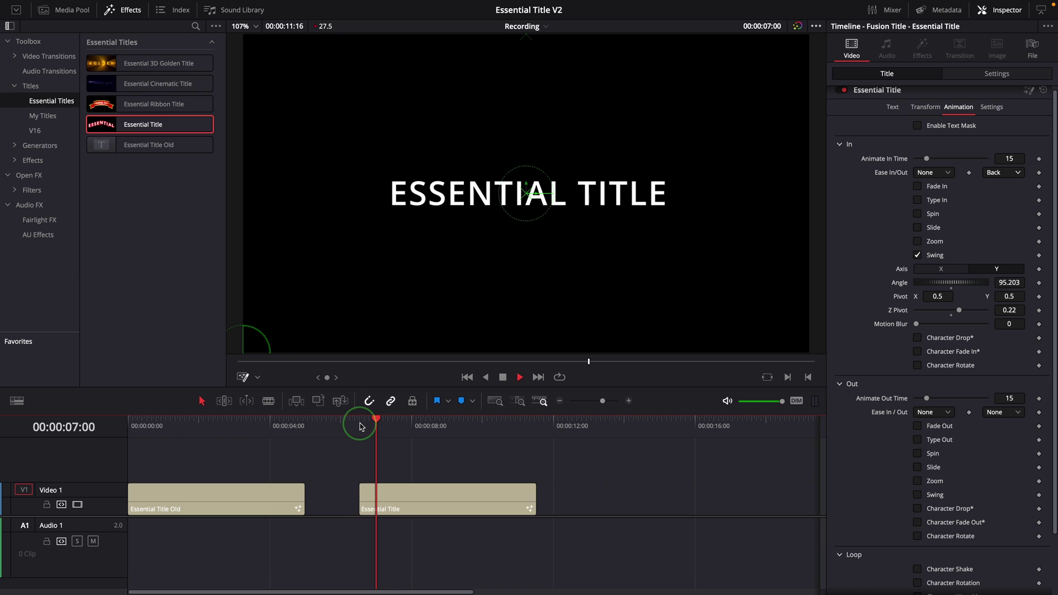
pyautogui.click(360, 426)
pyautogui.click(363, 427)
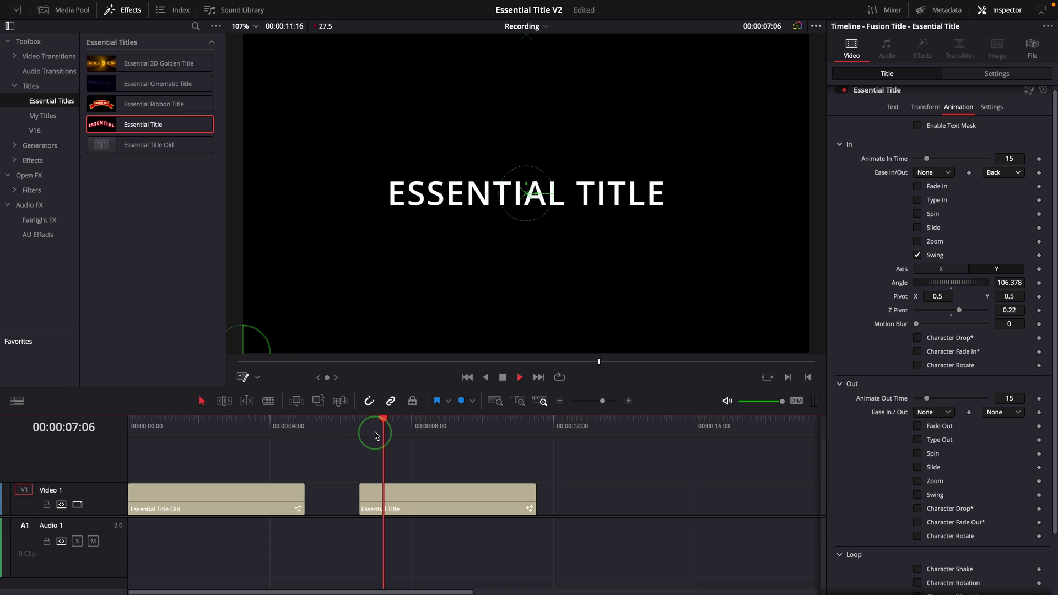
pyautogui.press('space')
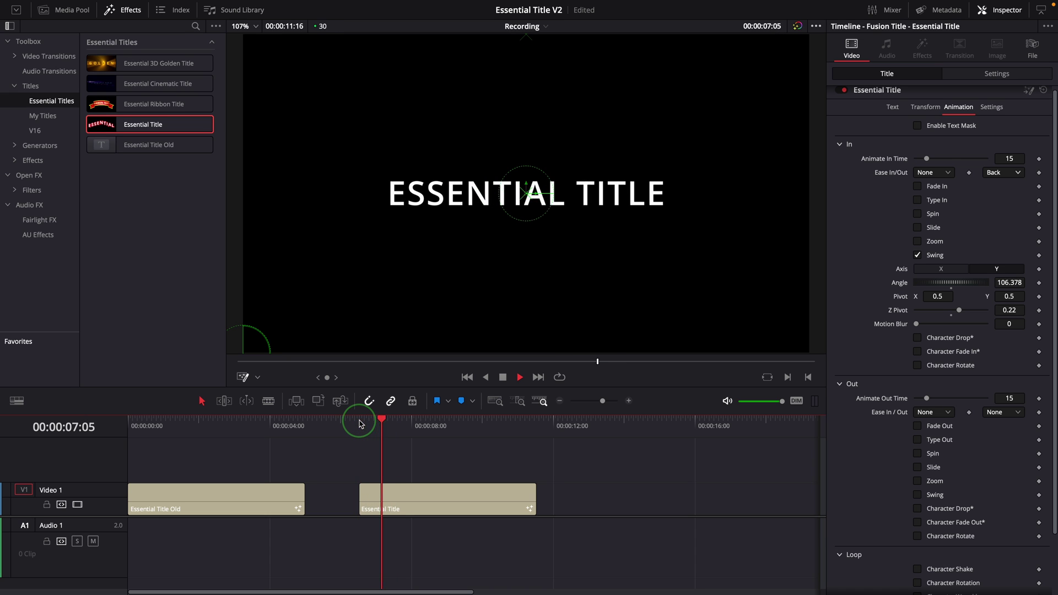
pyautogui.click(357, 425)
pyautogui.click(357, 425)
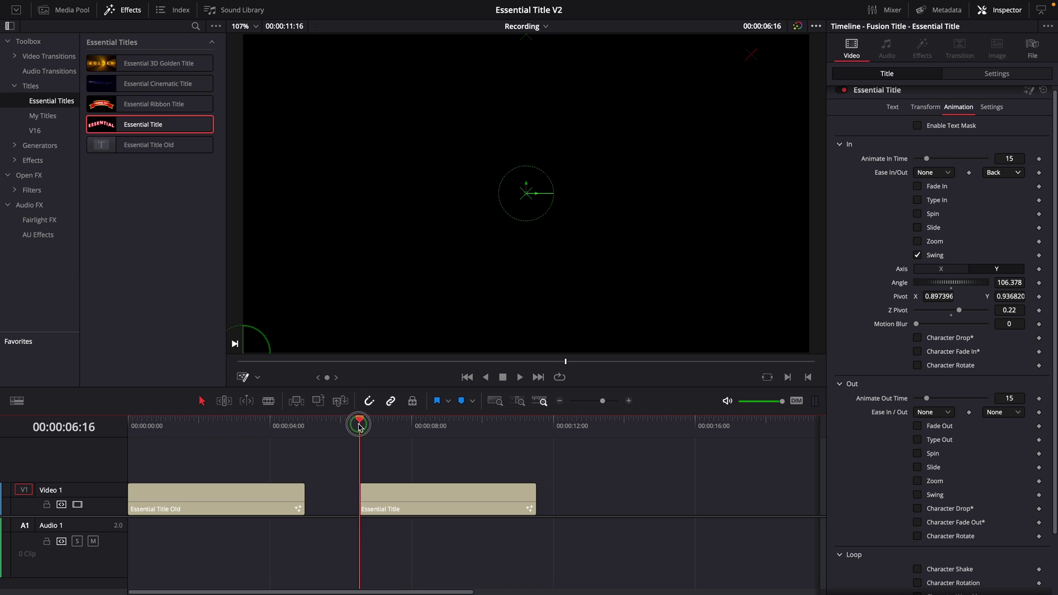
pyautogui.click(358, 426)
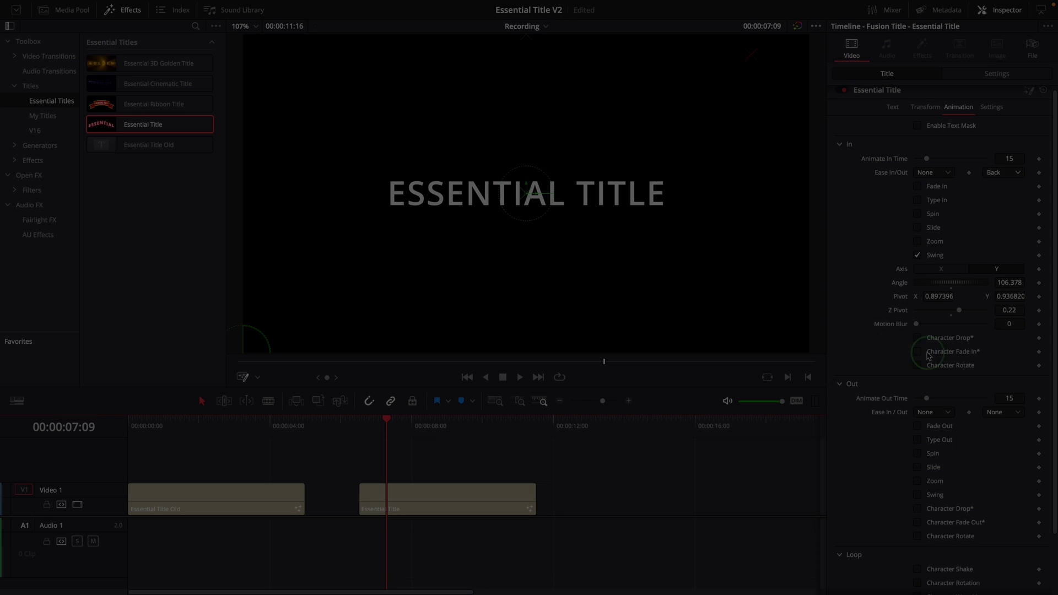
# Raise the motion blur to 3 and play the swing from the start.
pyautogui.click(904, 327)
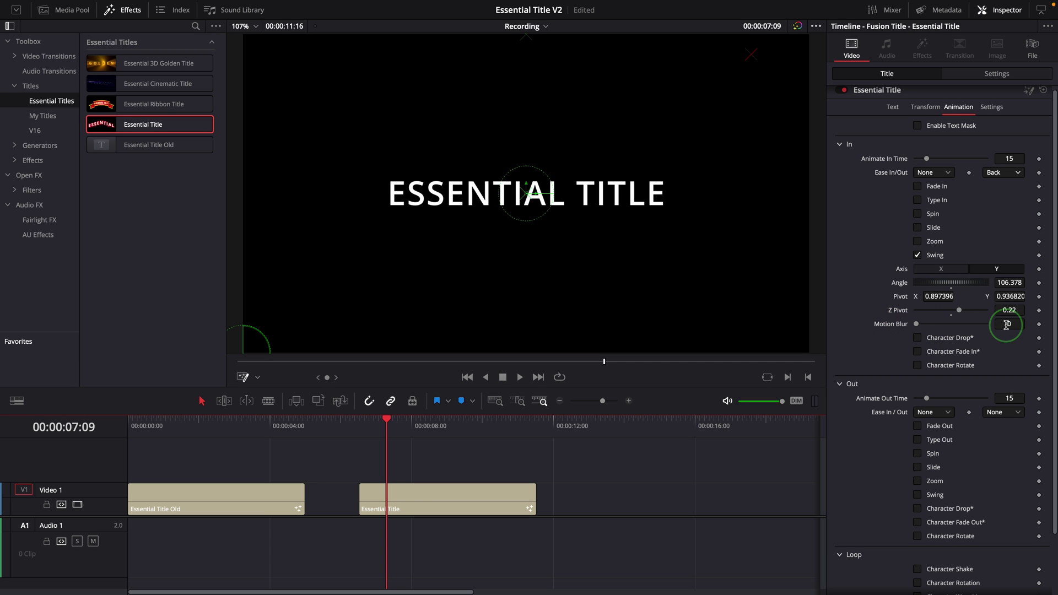
pyautogui.moveTo(930, 326); pyautogui.dragTo(937, 324)
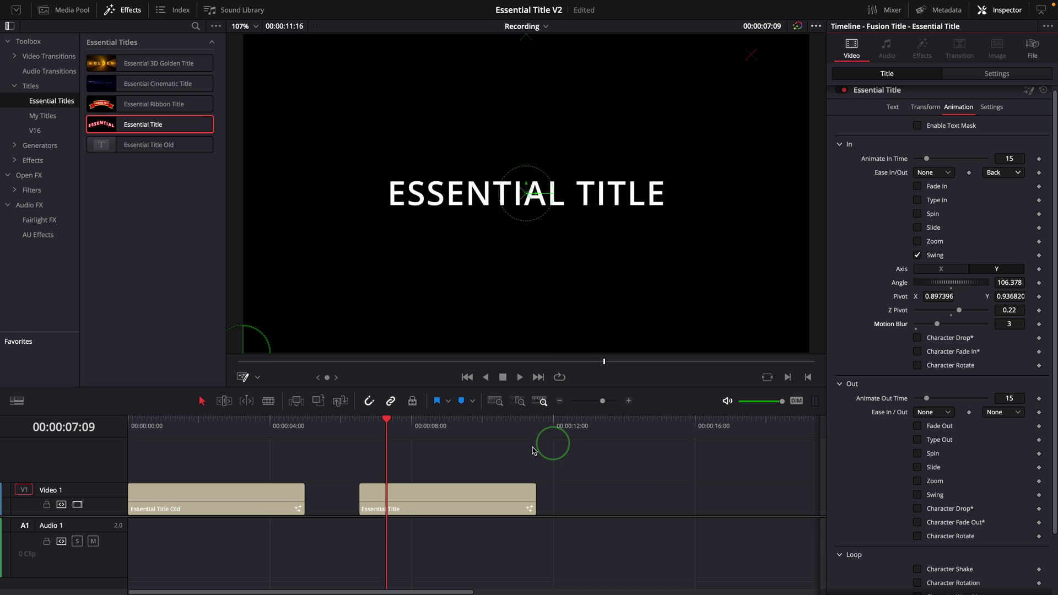
pyautogui.click(358, 421)
pyautogui.press('space')
# Select the Essential Title clip and preview its character fade-in.
pyautogui.click(348, 421)
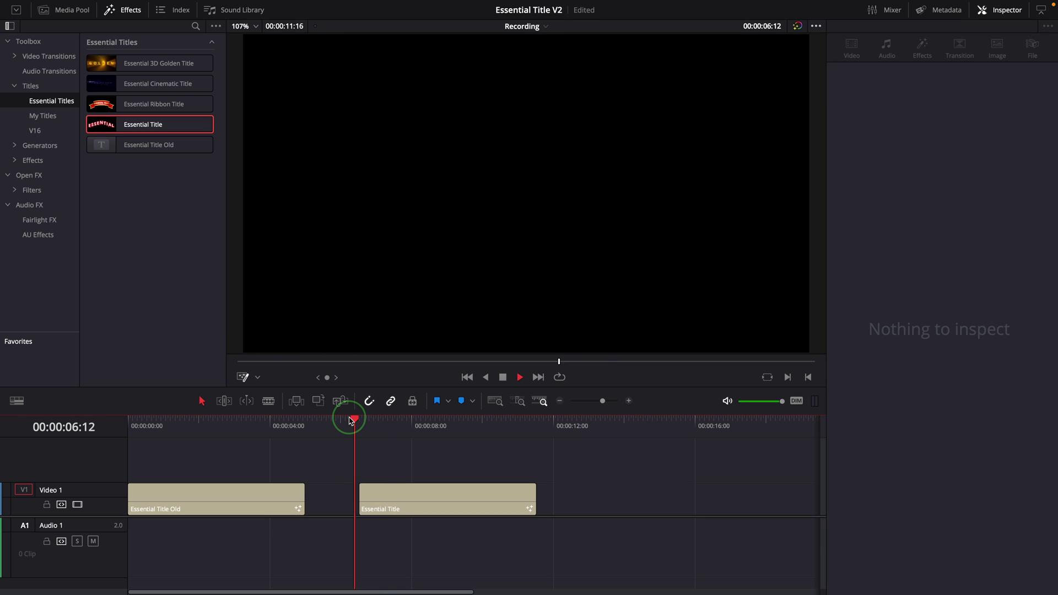
pyautogui.click(349, 421)
pyautogui.press('space')
pyautogui.click(432, 507)
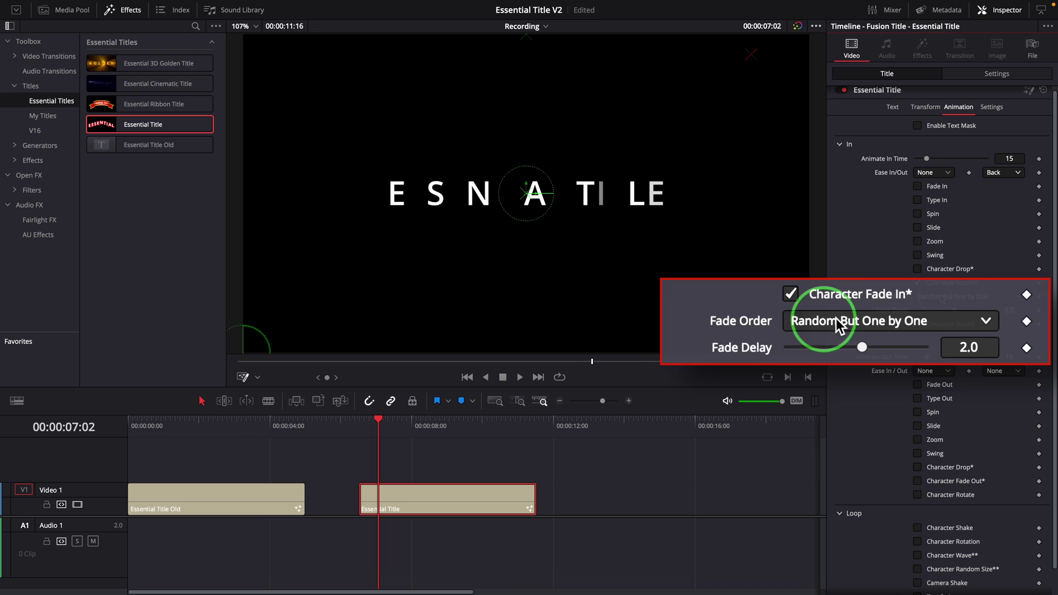
pyautogui.click(359, 421)
pyautogui.press('space')
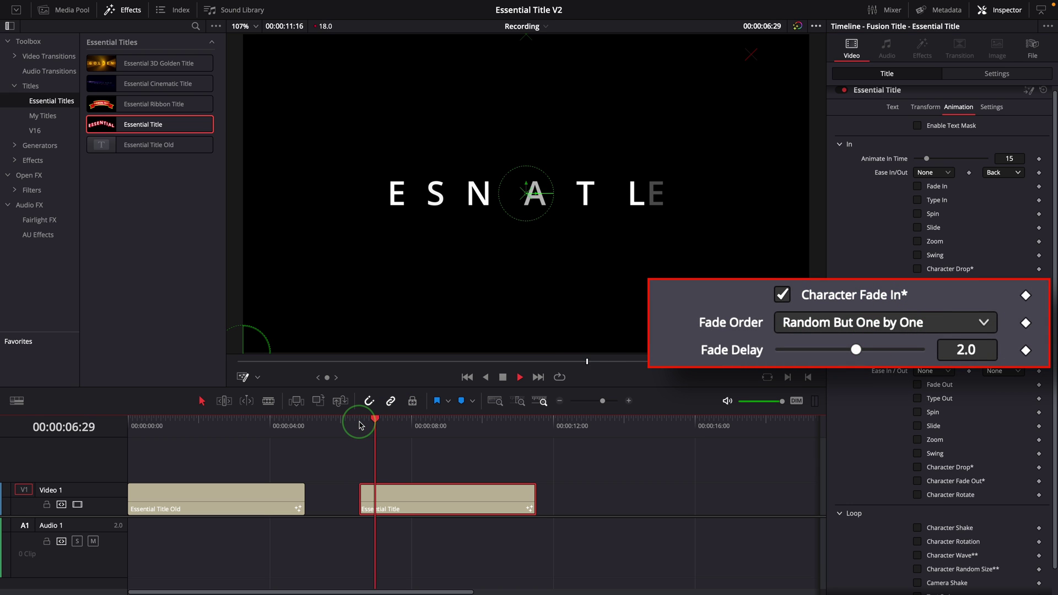
pyautogui.click(359, 421)
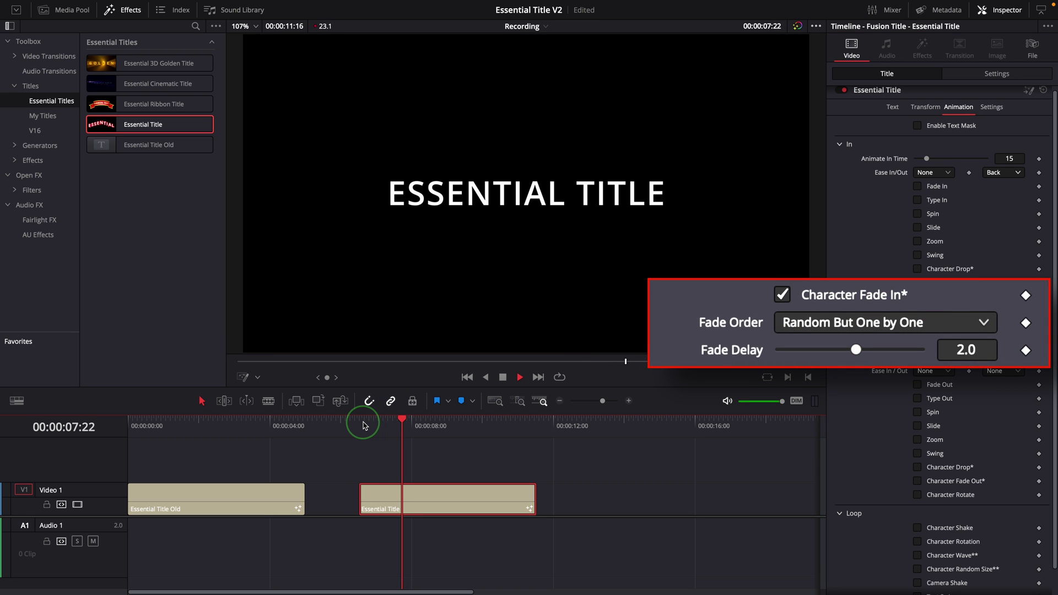
pyautogui.press('space')
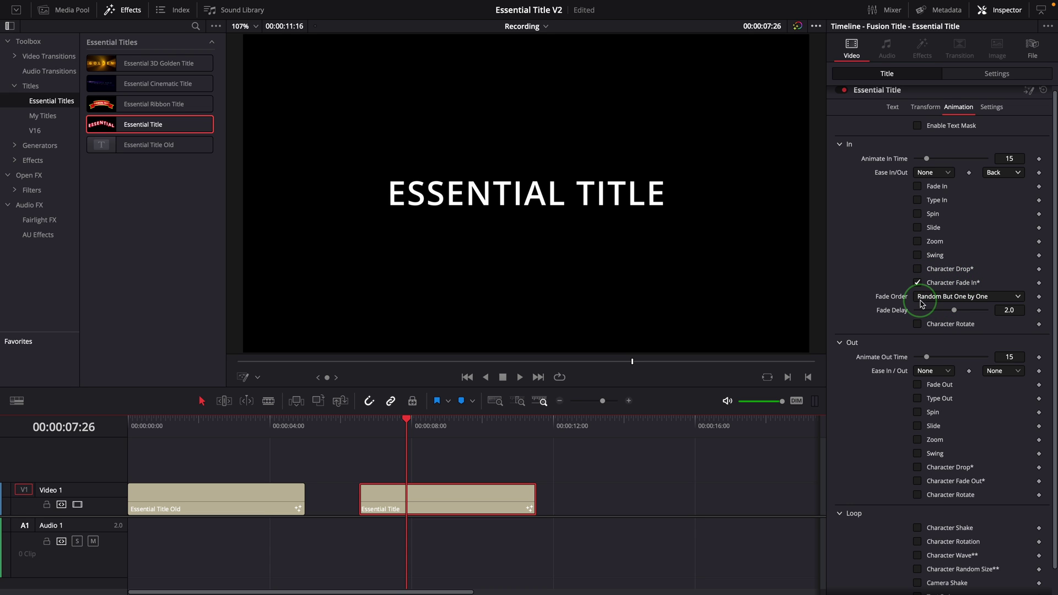
# Set the fade order to Inside Out and preview the fade-in.
pyautogui.click(940, 303)
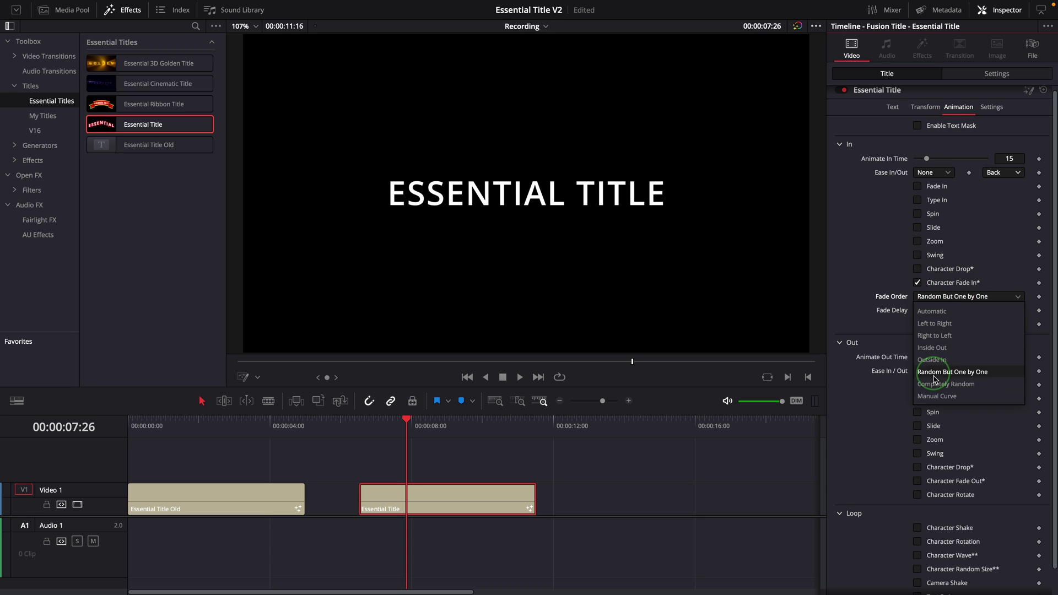
pyautogui.click(932, 348)
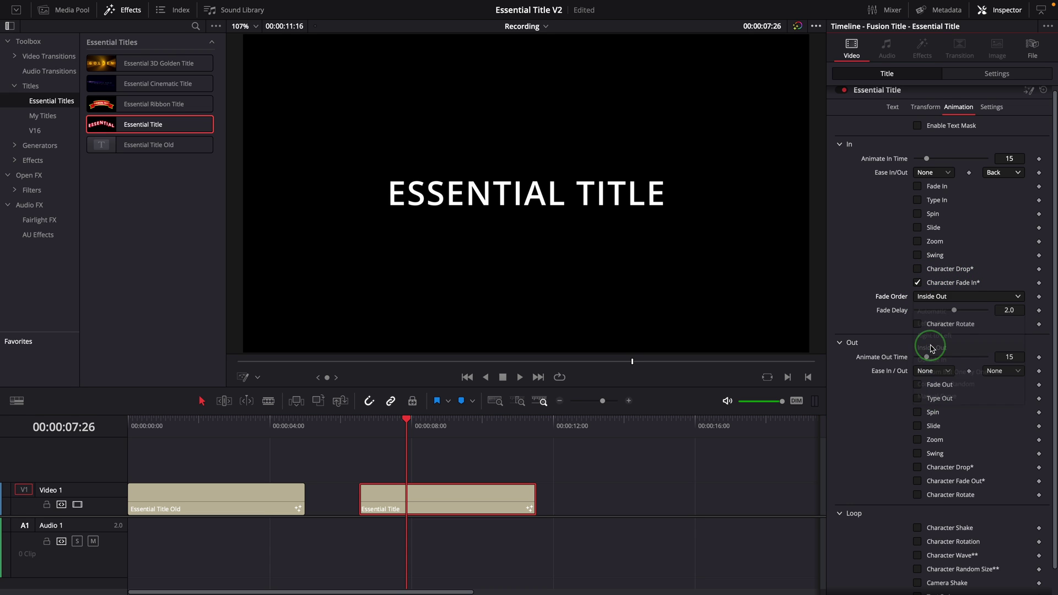
pyautogui.click(364, 427)
pyautogui.press('space')
pyautogui.click(362, 430)
pyautogui.click(913, 316)
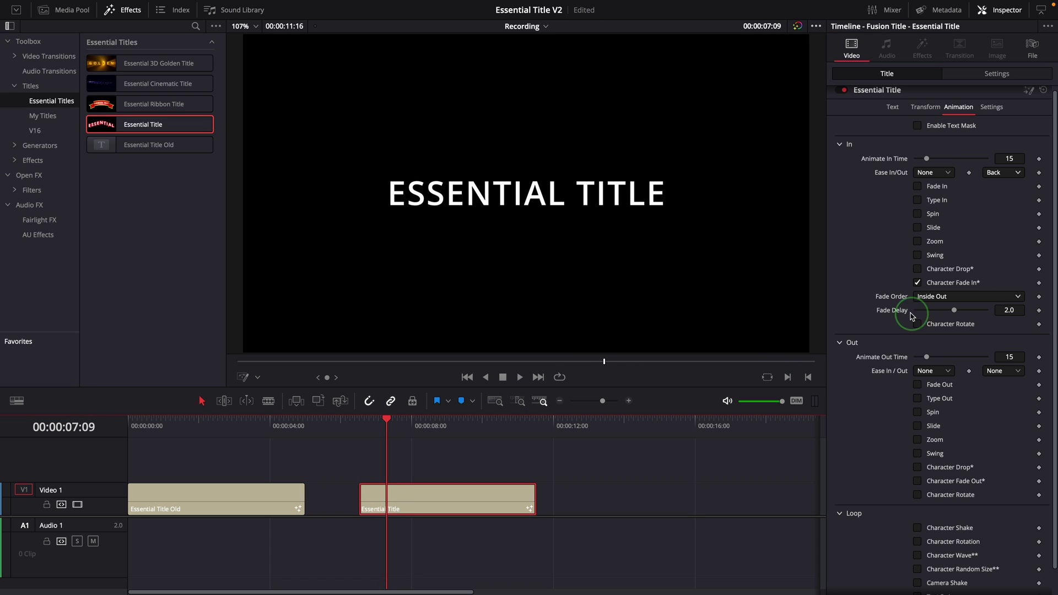
# Change the fade order to Random But One by One with fade delay 0.8.
pyautogui.click(924, 302)
pyautogui.click(933, 366)
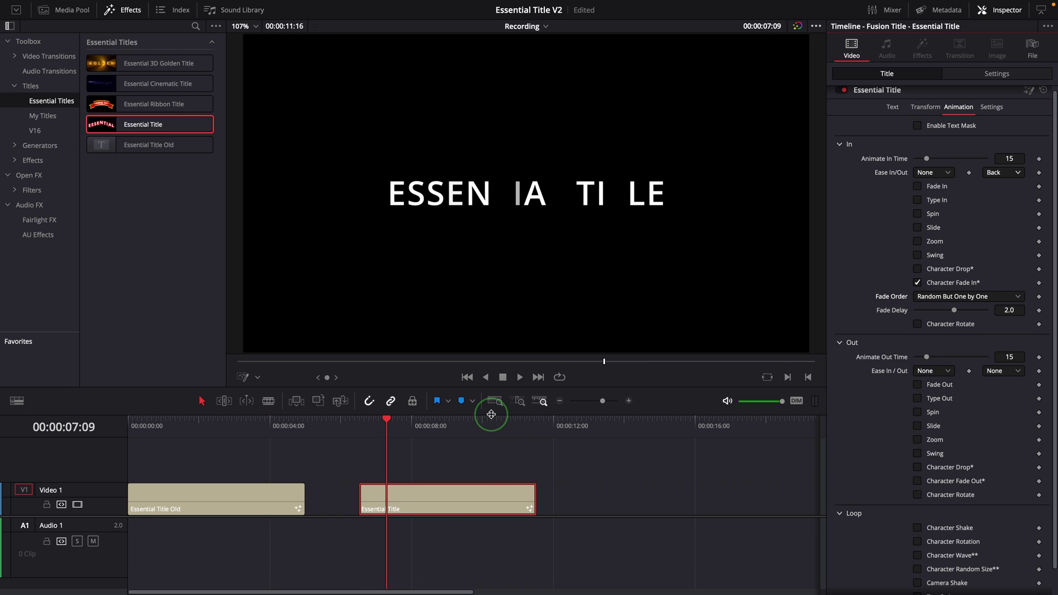
pyautogui.moveTo(958, 316); pyautogui.dragTo(952, 316)
pyautogui.click(349, 419)
pyautogui.press('space')
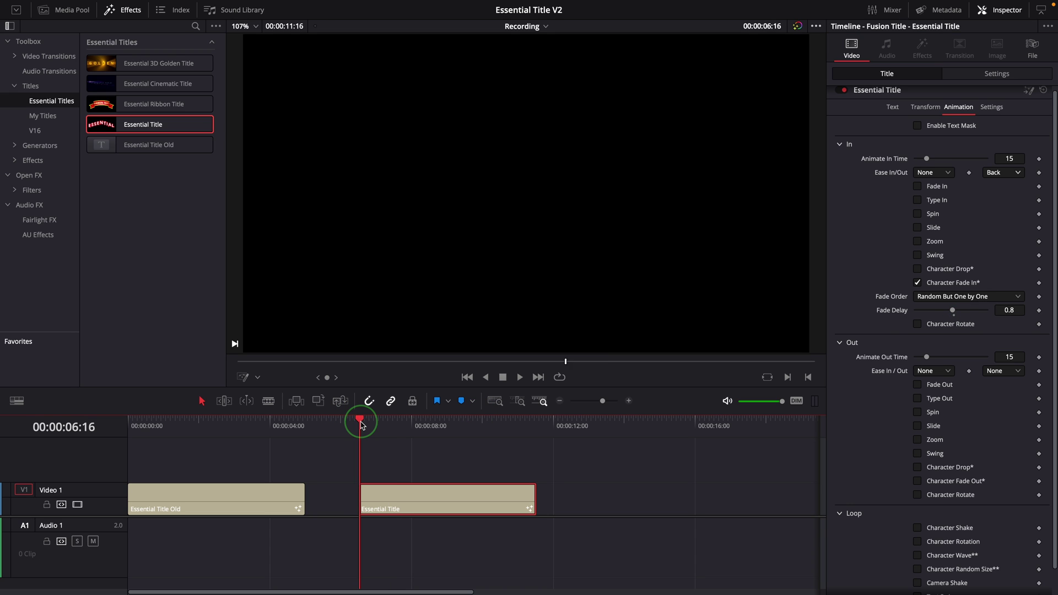
pyautogui.click(362, 423)
pyautogui.click(361, 423)
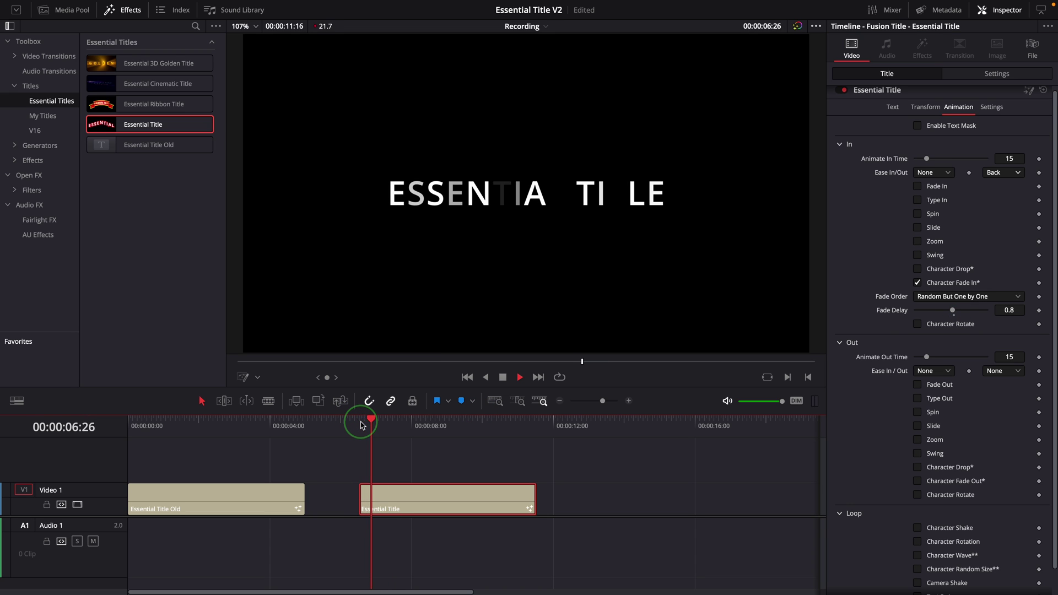
pyautogui.press('space')
# Give the fade-in Elastic easing and replay it from the title's start.
pyautogui.click(943, 172)
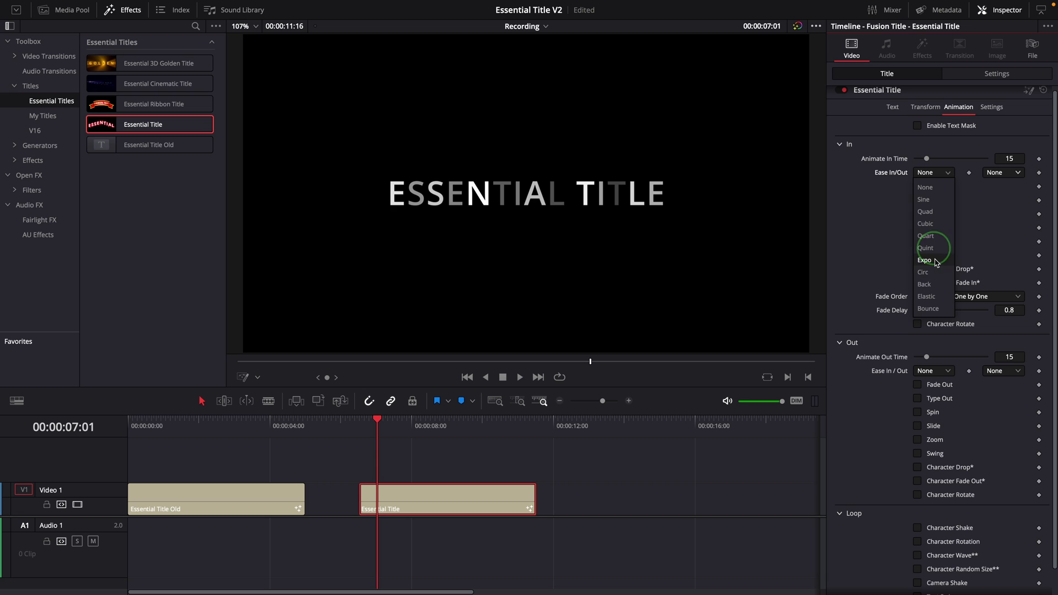
pyautogui.click(927, 296)
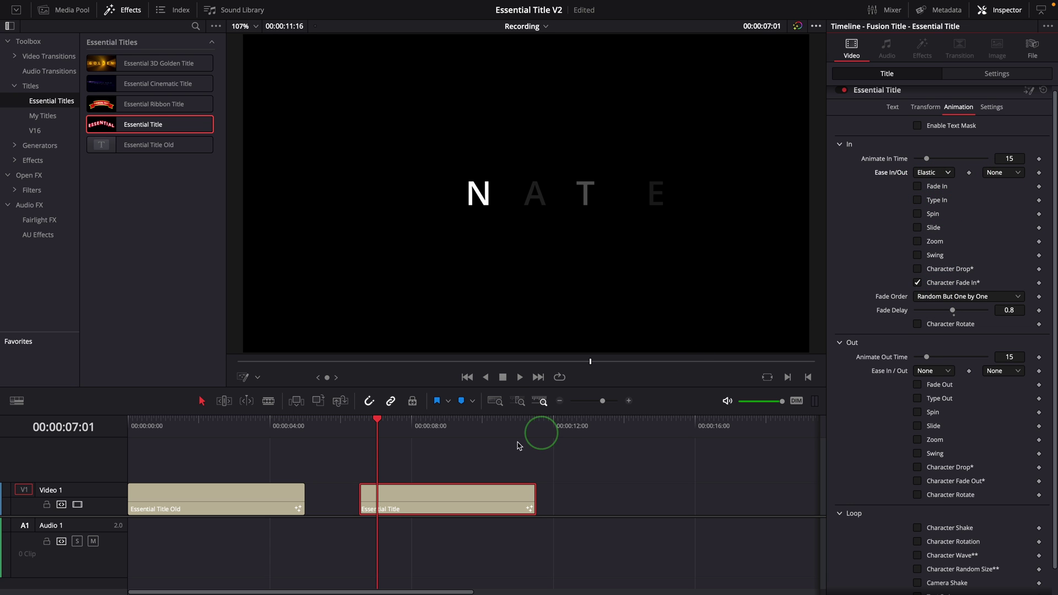
pyautogui.click(355, 424)
pyautogui.press('space')
pyautogui.click(359, 423)
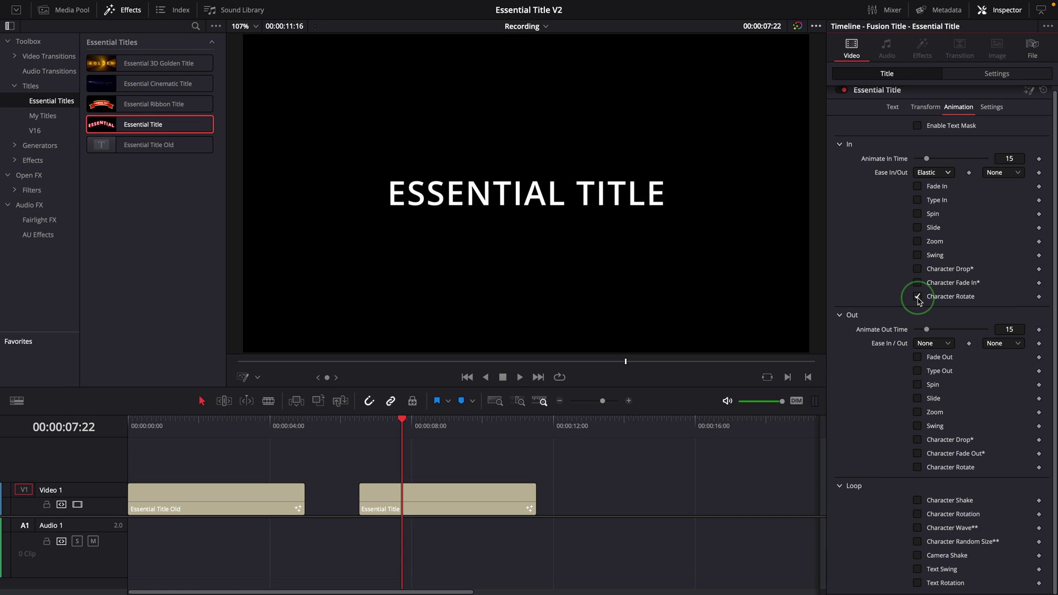
# Replay the Essential Title's current entrance from the start of the clip.
pyautogui.click(360, 424)
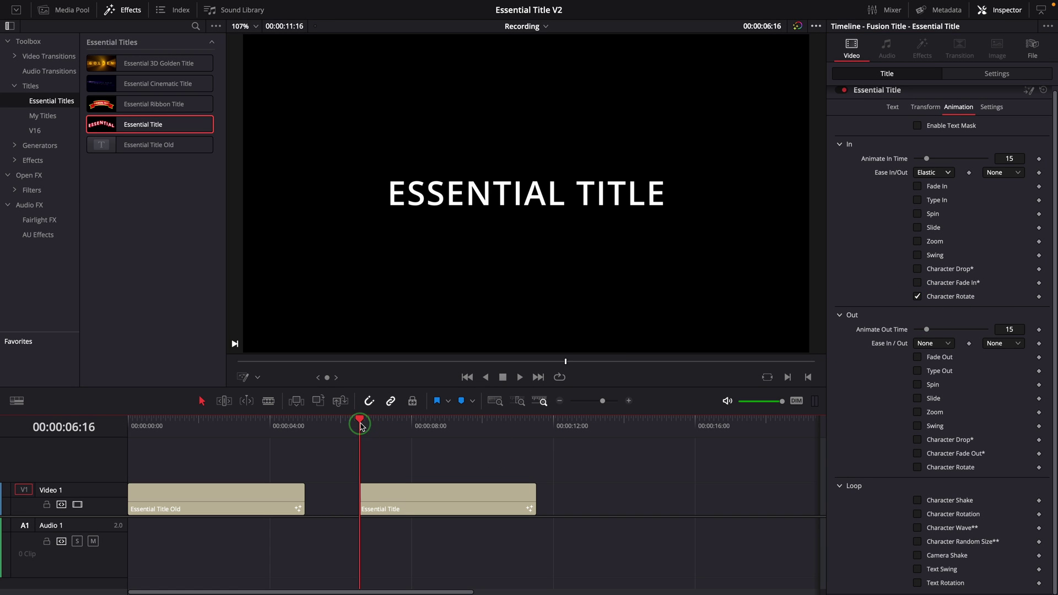
pyautogui.press('space')
pyautogui.click(350, 426)
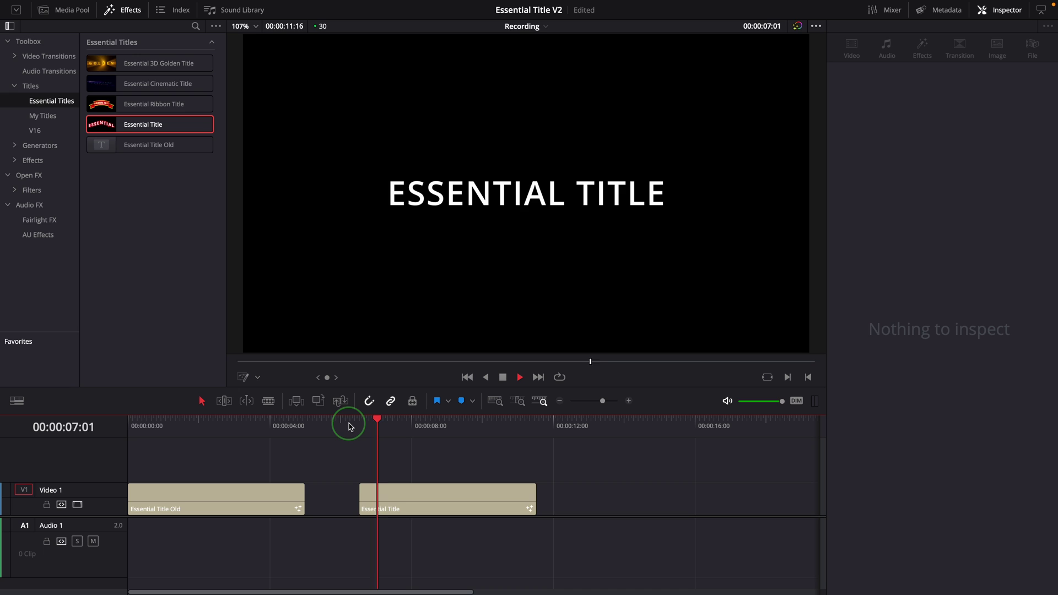
pyautogui.click(350, 425)
pyautogui.press('space')
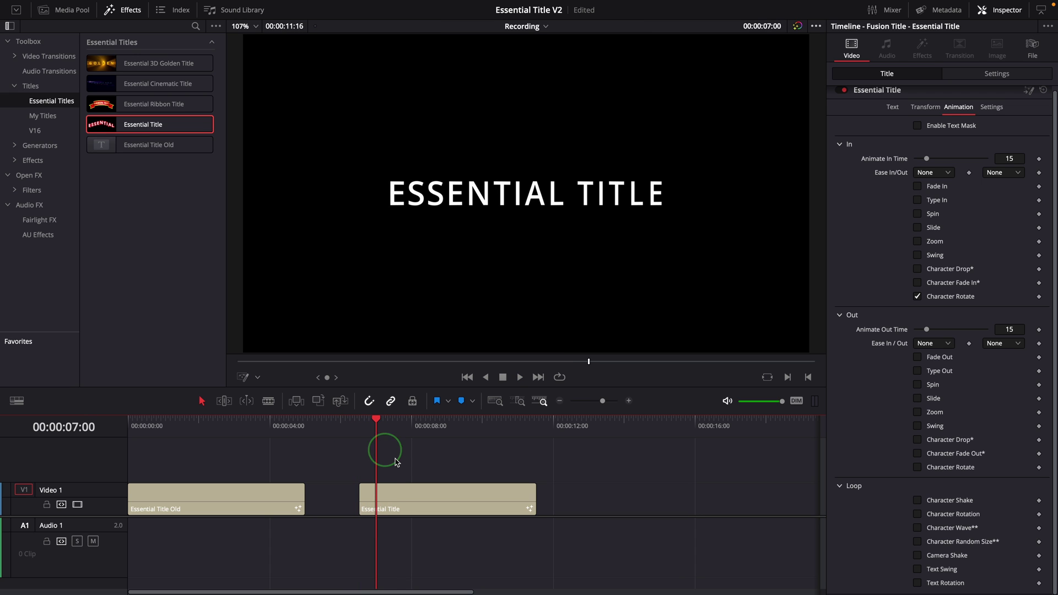
pyautogui.click(364, 429)
pyautogui.press('space')
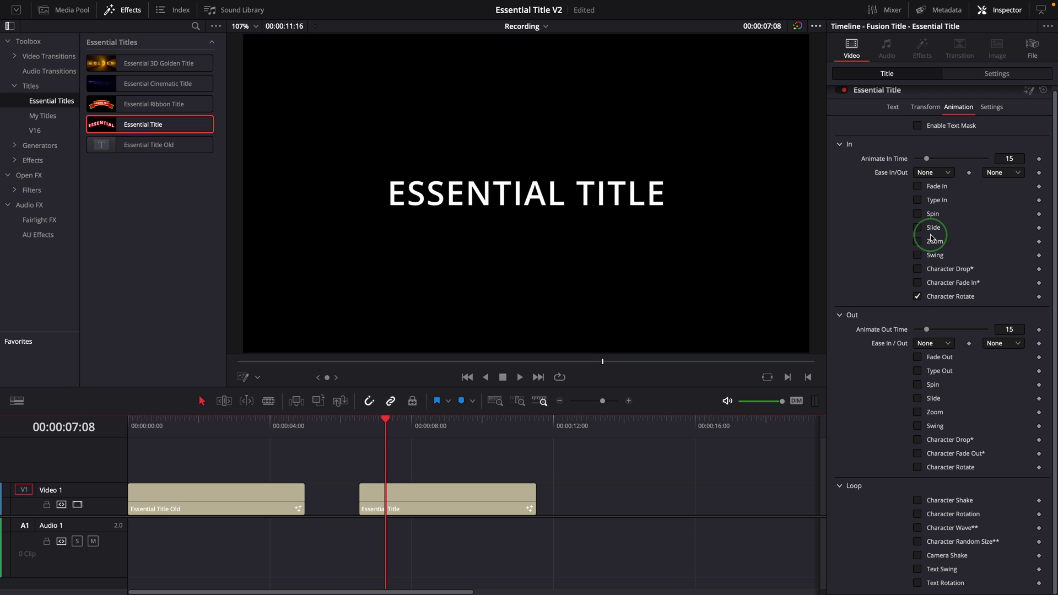
# Turn on the Fade In entrance and replay it several times from the title's start.
pyautogui.click(921, 189)
pyautogui.click(359, 425)
pyautogui.press('space')
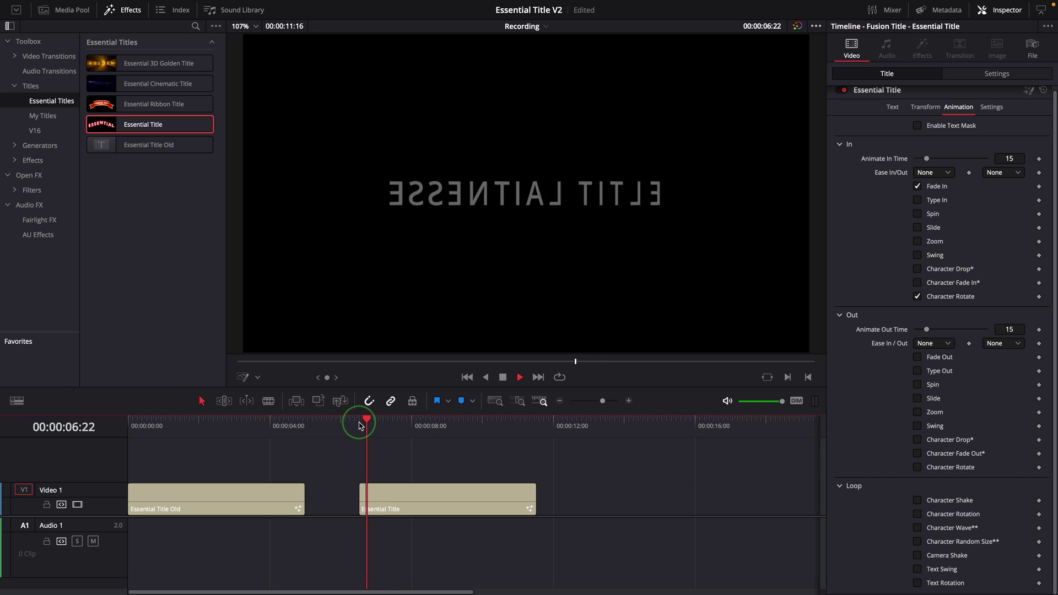
pyautogui.click(359, 425)
pyautogui.click(359, 424)
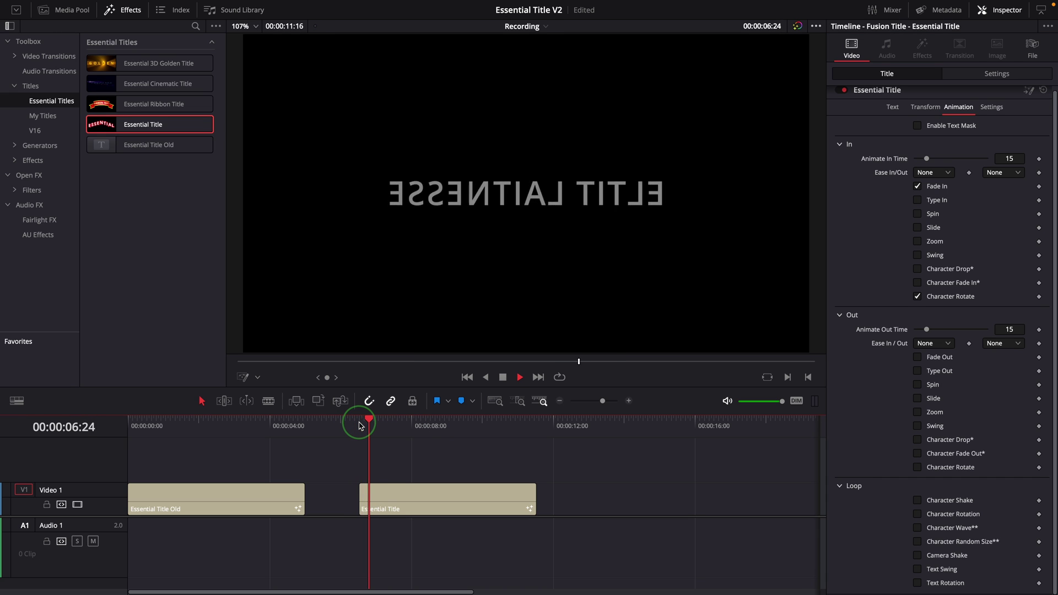
pyautogui.click(359, 425)
# Add a Character Drop entrance with Drop Delay 0.8 and Drop Angle 0.0, and preview it.
pyautogui.click(398, 499)
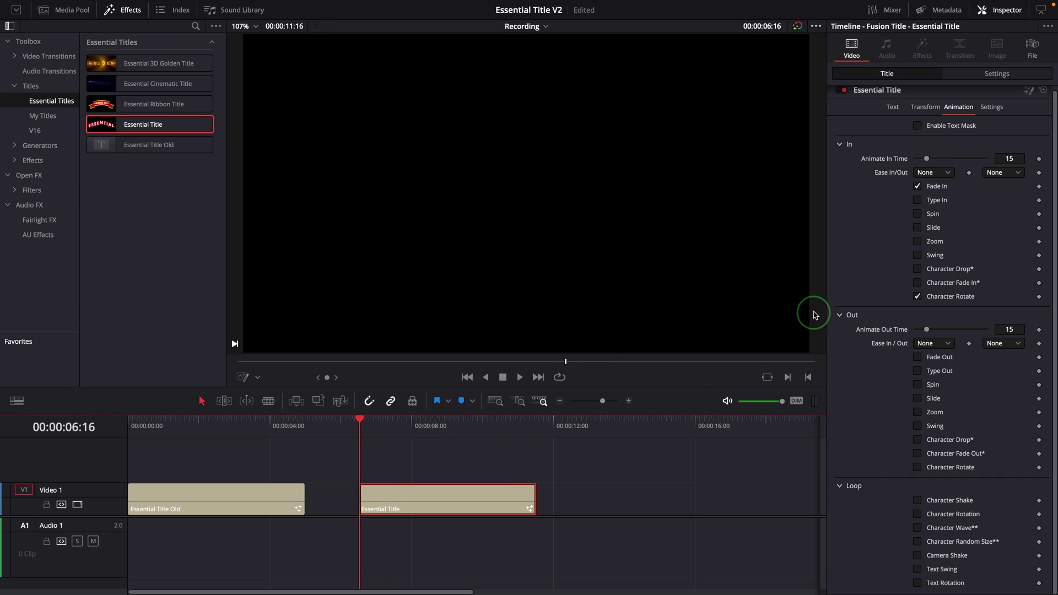
pyautogui.click(918, 269)
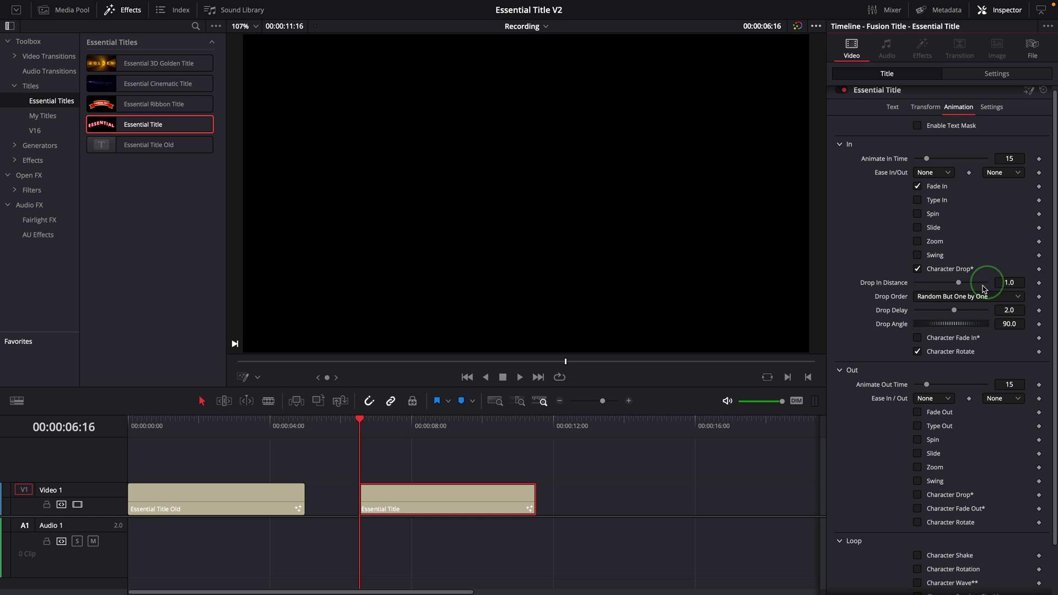
pyautogui.click(352, 425)
pyautogui.press('space')
pyautogui.click(355, 425)
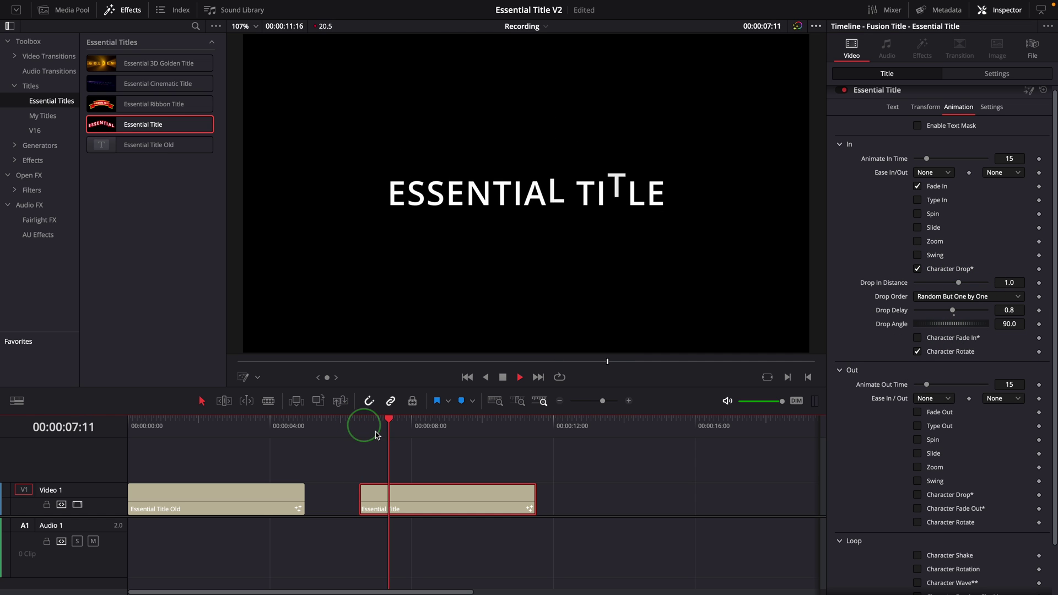
pyautogui.click(355, 423)
pyautogui.click(359, 422)
pyautogui.click(360, 419)
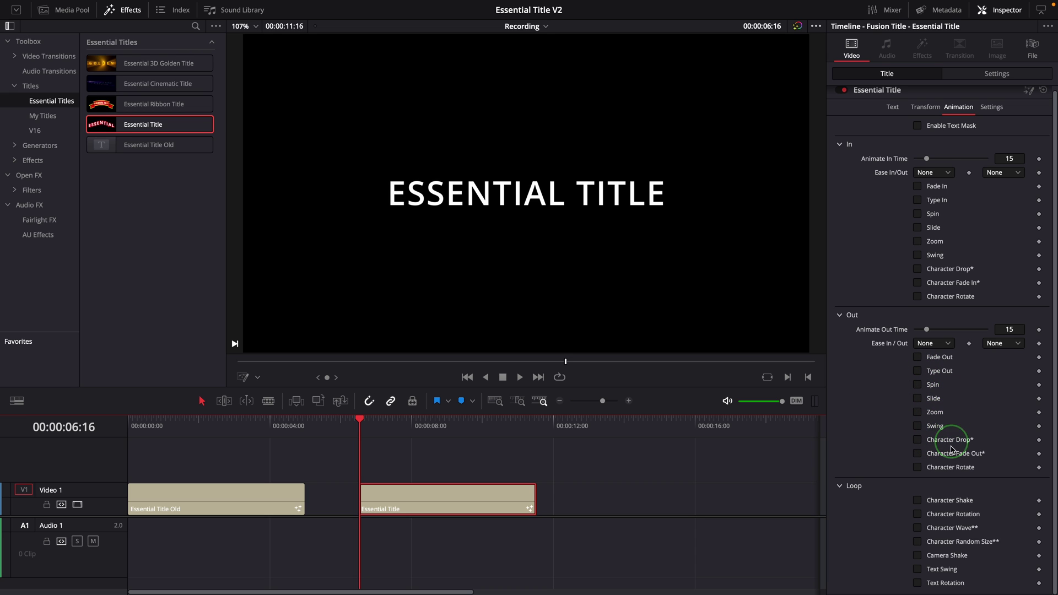
# Turn on the Character Drop exit and preview it near the clip's end.
pyautogui.click(917, 440)
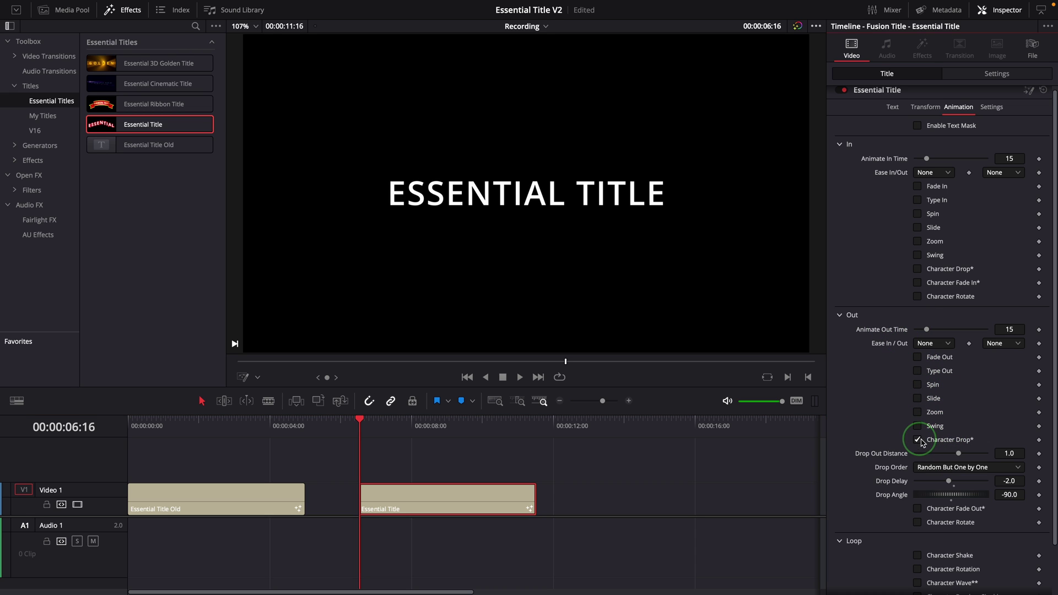
pyautogui.click(481, 424)
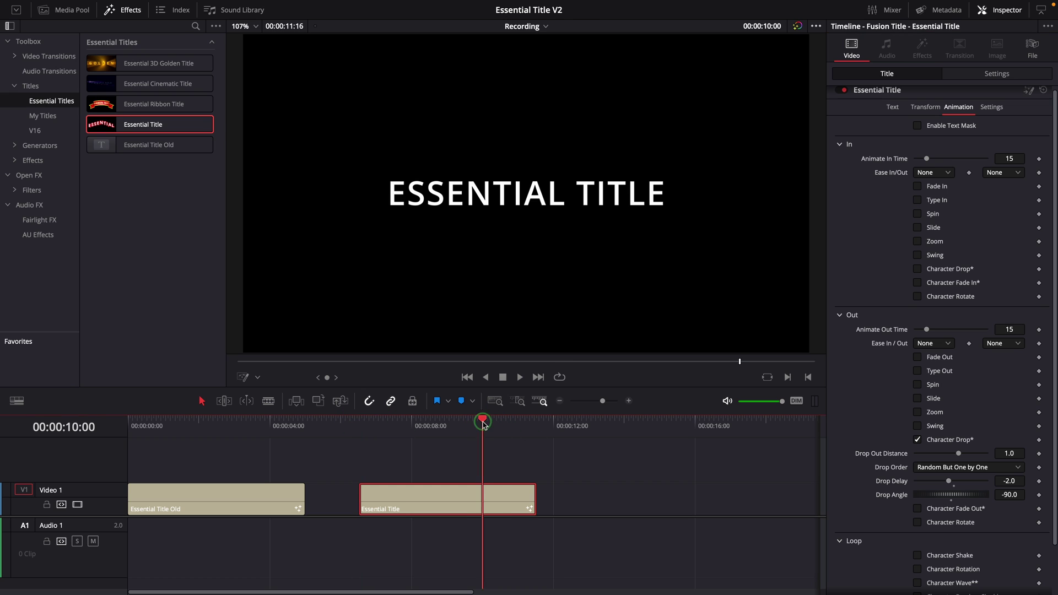
pyautogui.press('space')
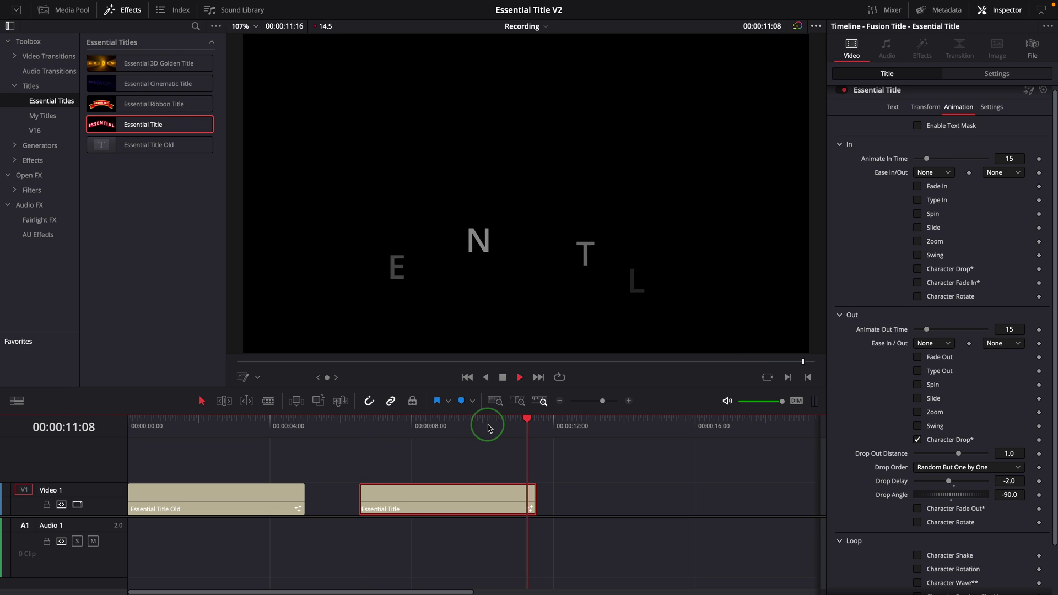
pyautogui.click(487, 424)
pyautogui.press('space')
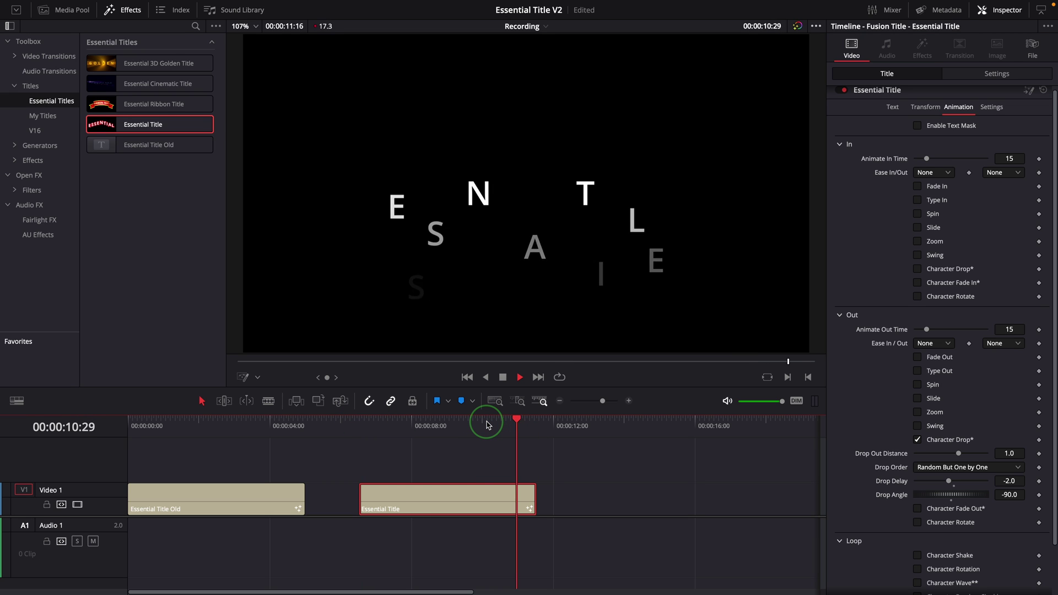
# Swap the Character Drop exit for Character Fade Out and preview the fade-out.
pyautogui.click(488, 424)
pyautogui.click(918, 440)
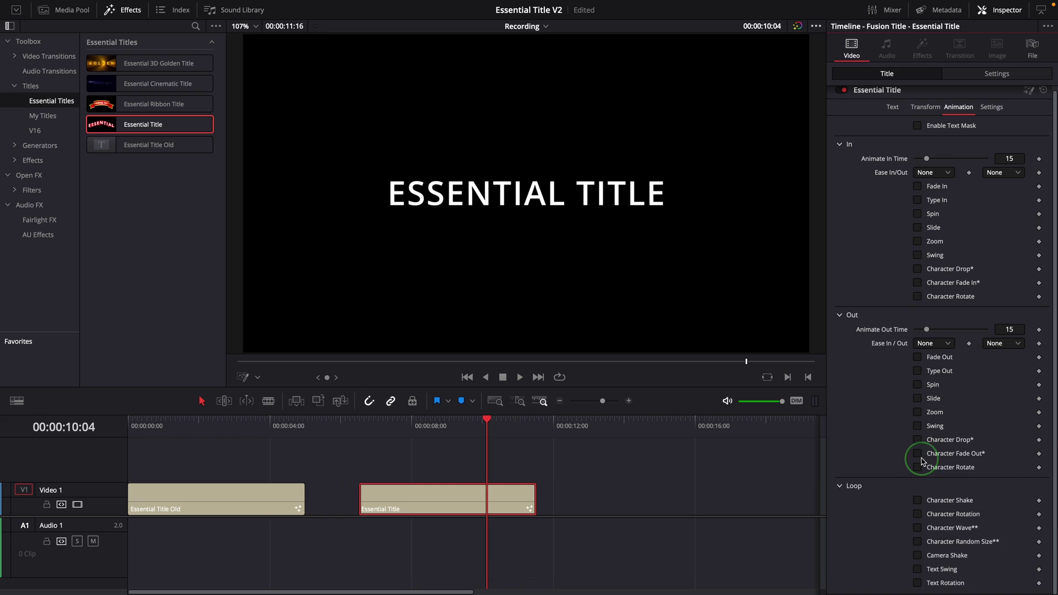
pyautogui.click(917, 453)
pyautogui.click(484, 425)
pyautogui.press('space')
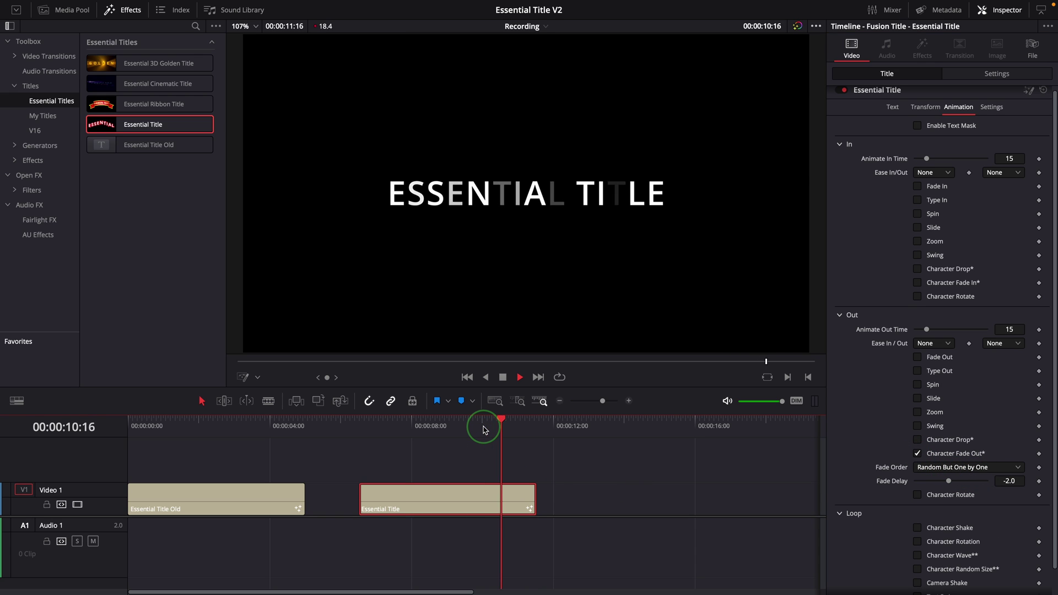
pyautogui.click(495, 425)
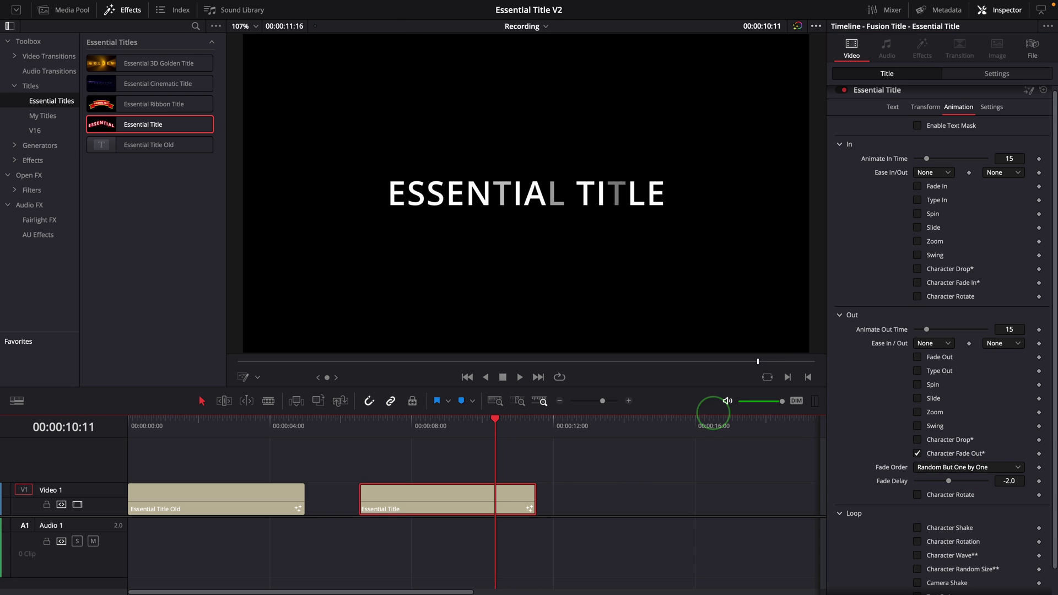
# Set the exit easing to Elastic and preview the elastic fade-out.
pyautogui.click(1002, 343)
pyautogui.click(996, 467)
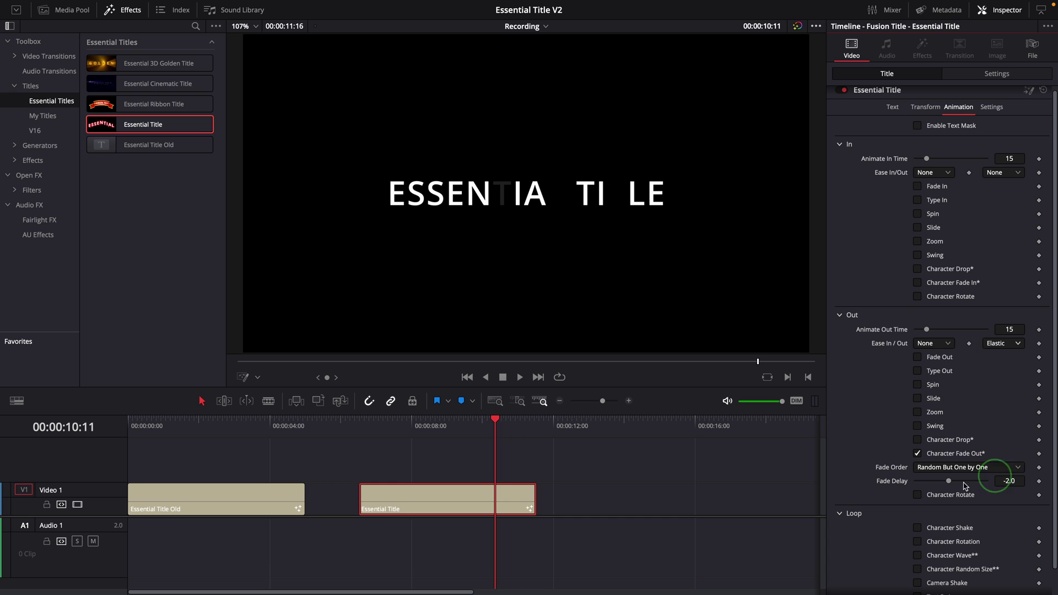
pyautogui.click(484, 425)
pyautogui.press('space')
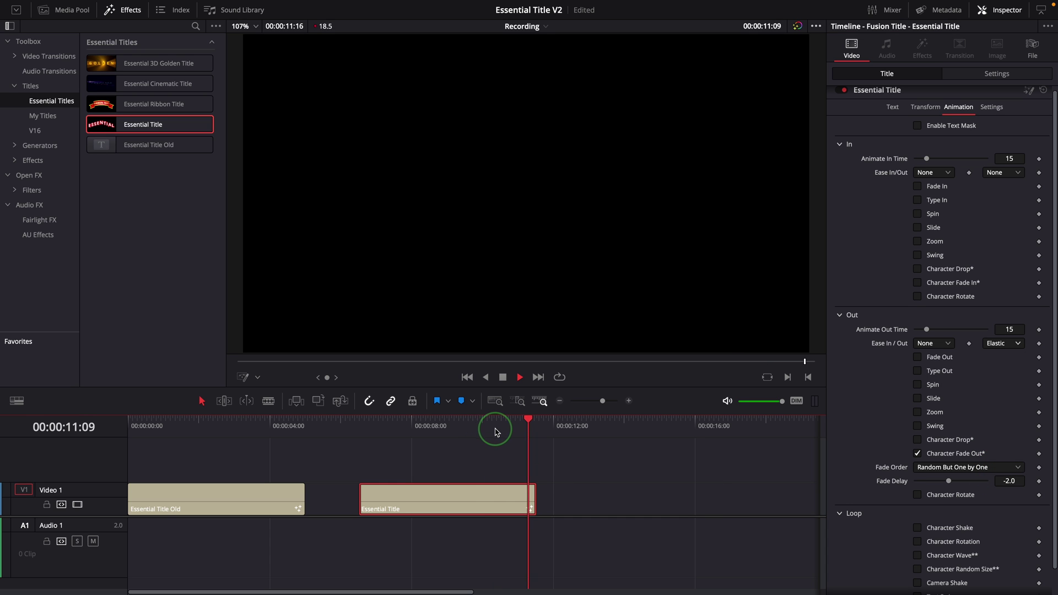
pyautogui.click(493, 425)
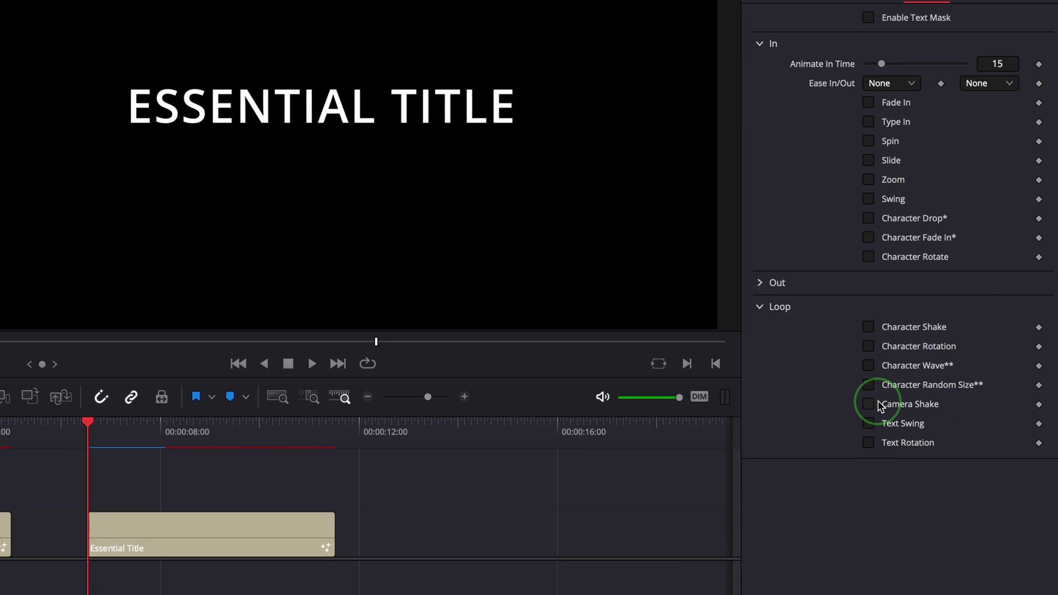
pyautogui.click(869, 405)
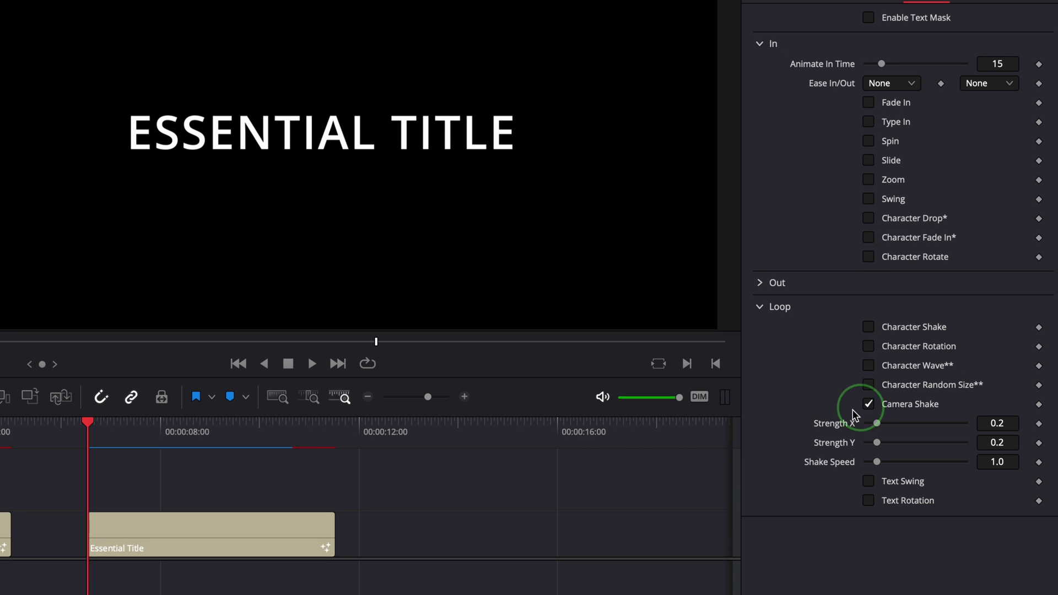
pyautogui.press('space')
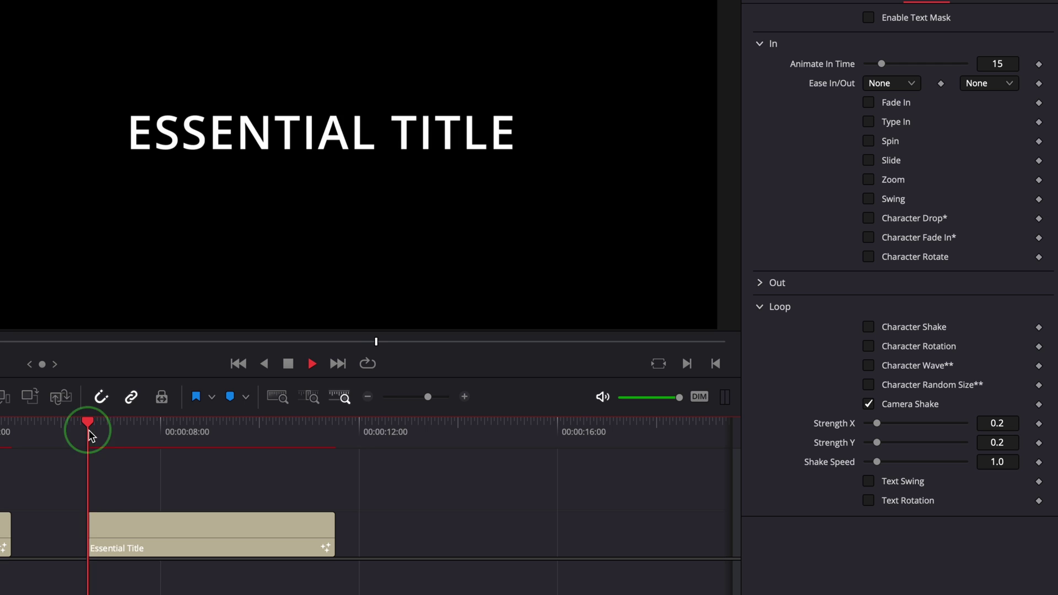
pyautogui.click(260, 521)
pyautogui.press('space')
pyautogui.click(869, 404)
pyautogui.click(869, 424)
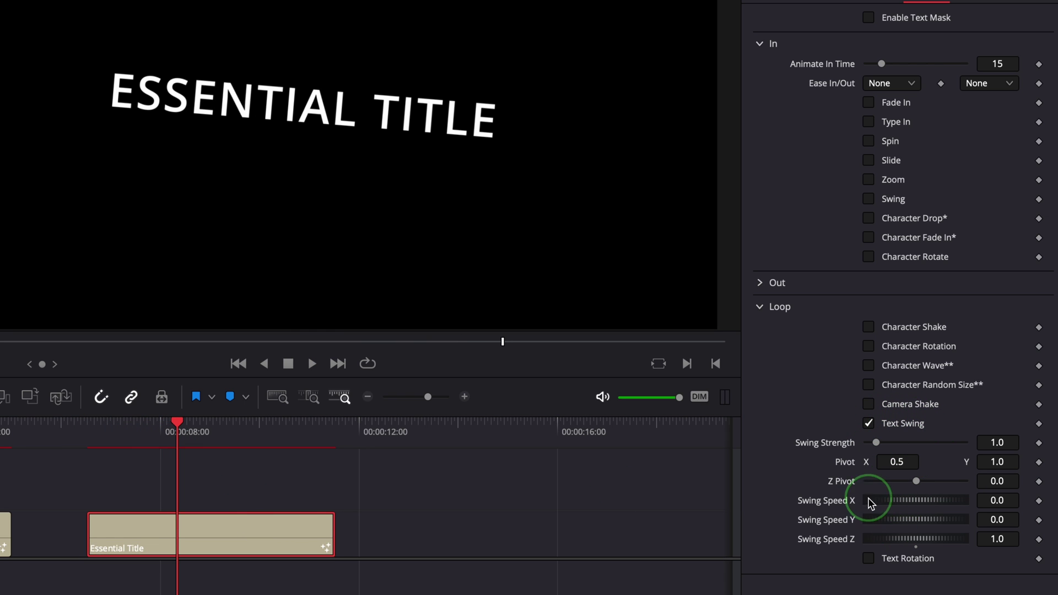
pyautogui.click(95, 436)
pyautogui.press('space')
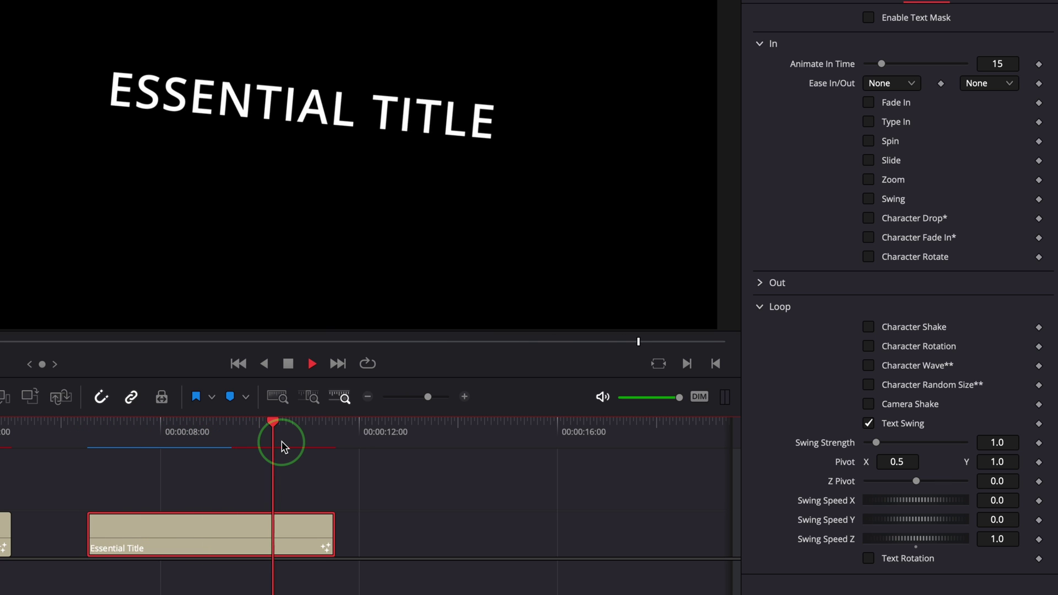
pyautogui.press('space')
pyautogui.click(102, 435)
pyautogui.press('space')
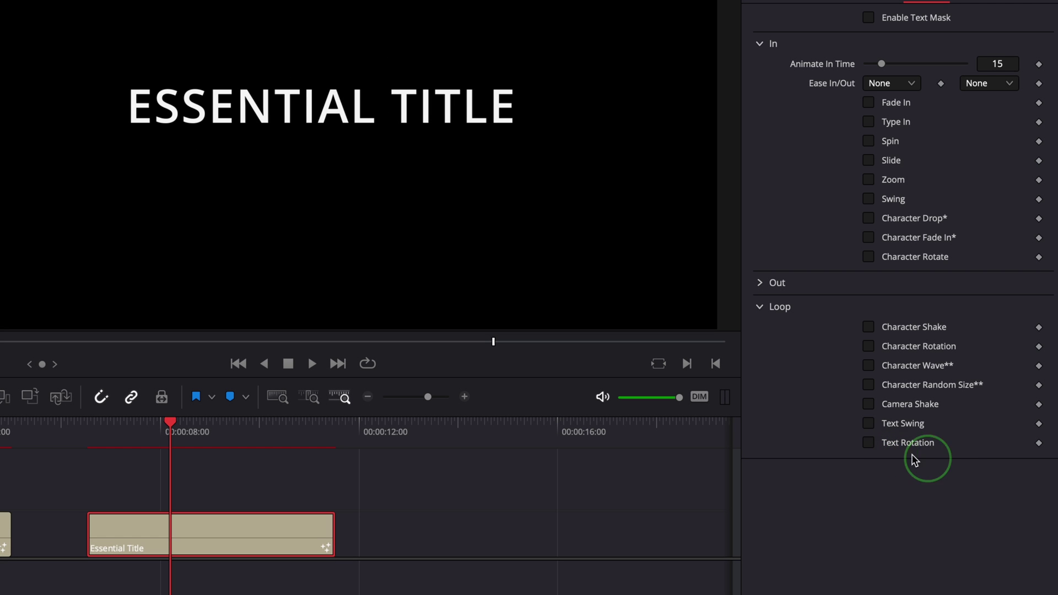
# Turn on the Text Rotation loop at Rotate Speed Y 1.0, play the spin, and return to 7:03.
pyautogui.click(870, 443)
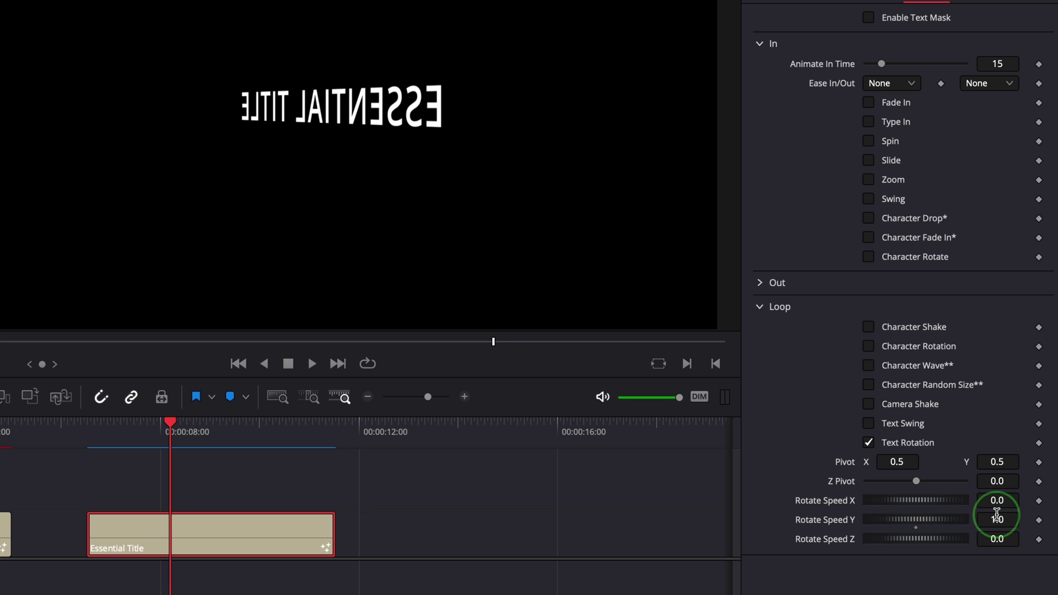
pyautogui.press('space')
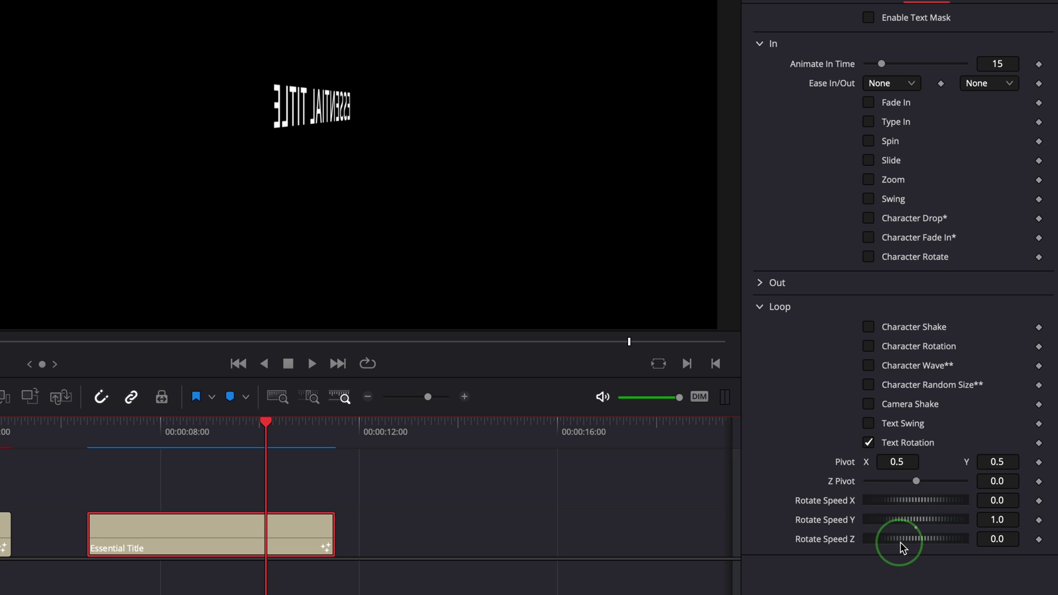
pyautogui.click(121, 441)
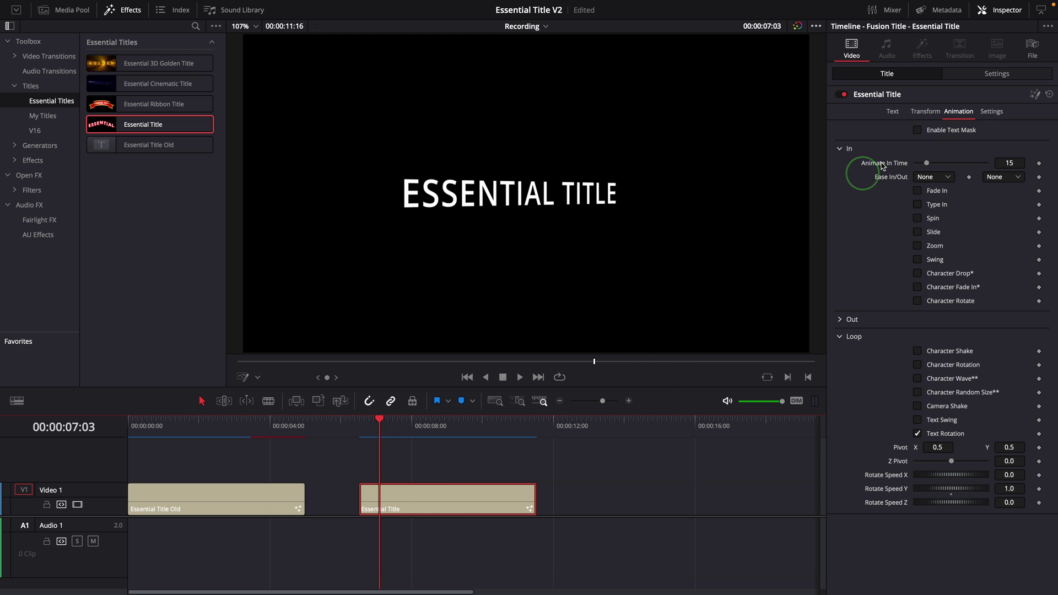
# Lay the title text along a small circle.
pyautogui.click(893, 116)
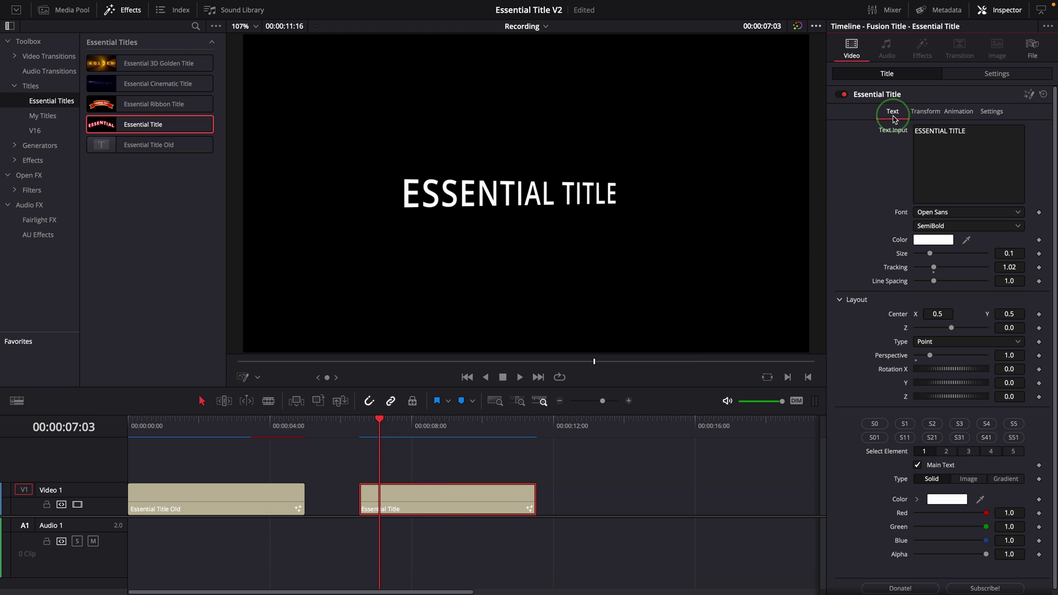
pyautogui.click(938, 343)
pyautogui.click(926, 378)
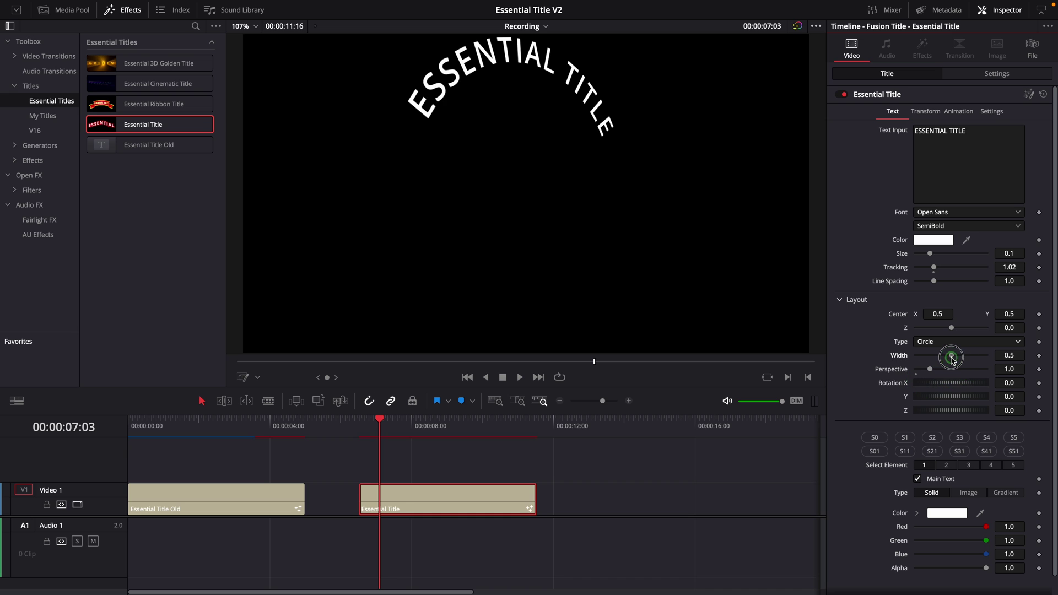
pyautogui.moveTo(952, 358); pyautogui.dragTo(932, 367)
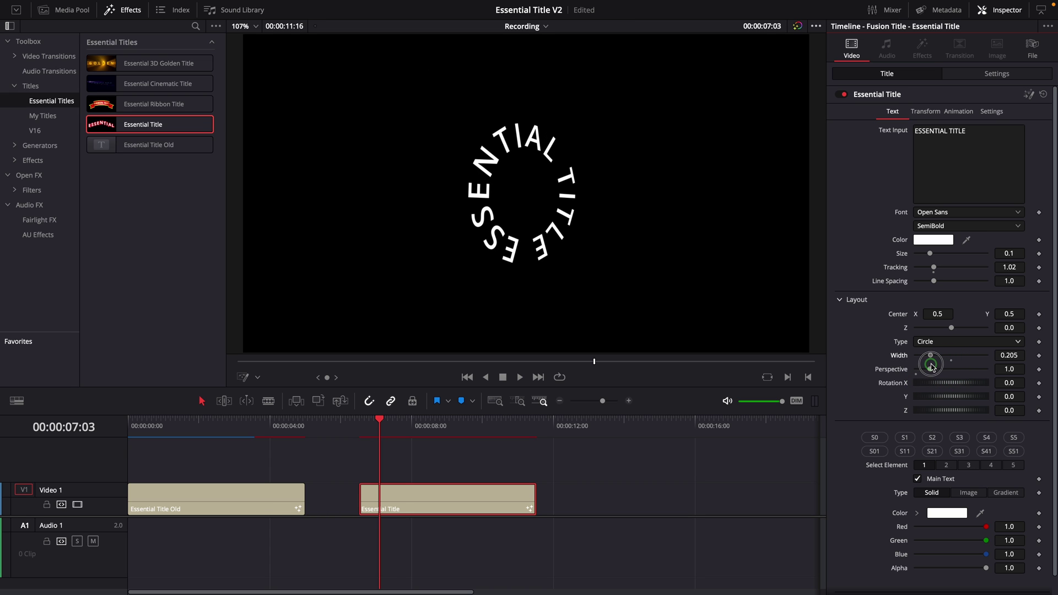
# Set Rotate Speed Z to 1.0, then to -1.0, previewing the spin each time.
pyautogui.click(959, 112)
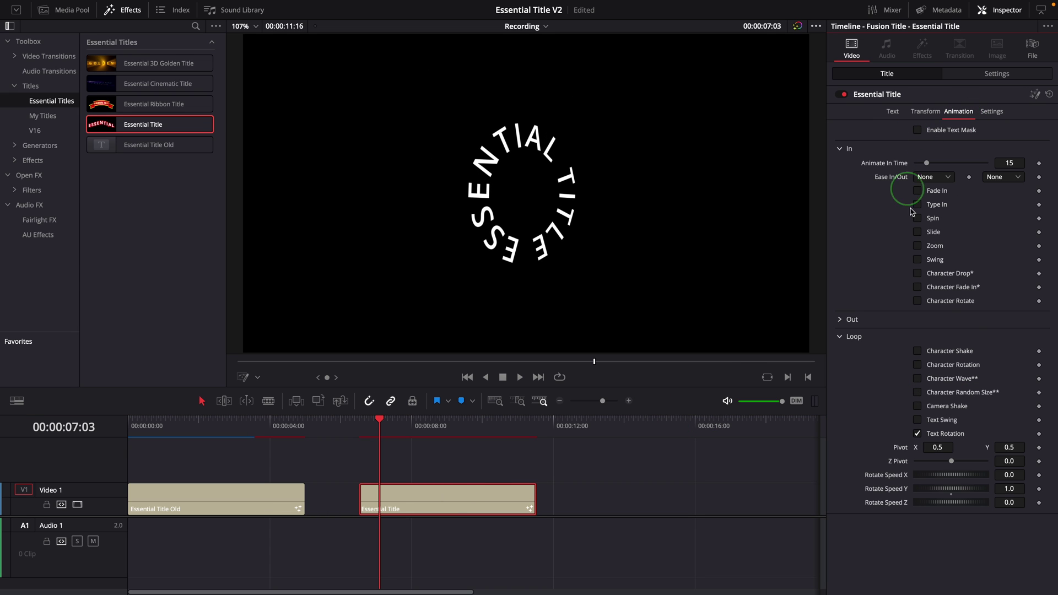
pyautogui.doubleClick(925, 495)
pyautogui.click(1009, 503)
pyautogui.write('1')
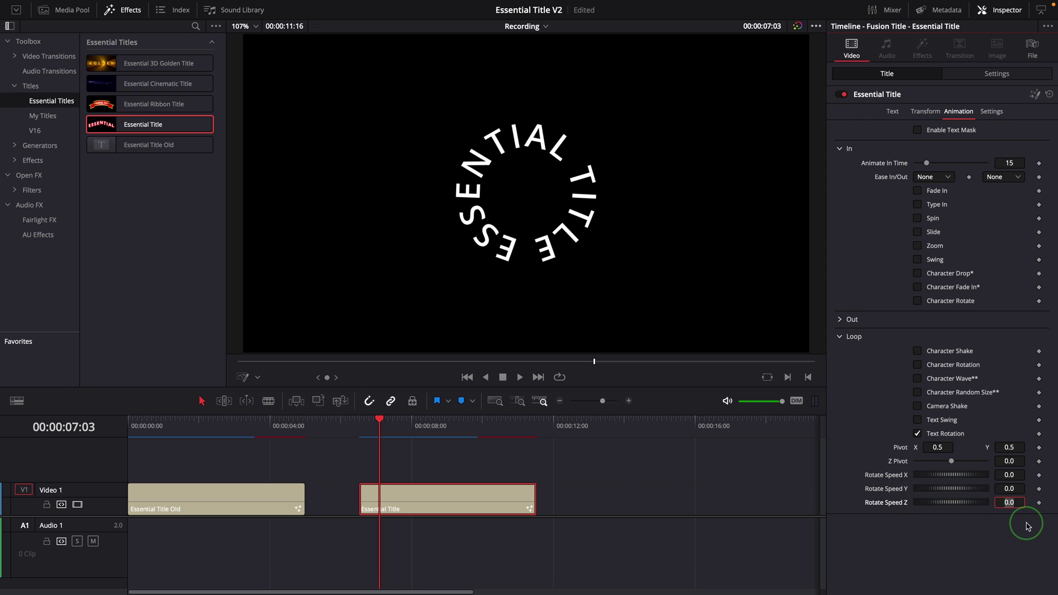
pyautogui.press('Return')
pyautogui.click(362, 424)
pyautogui.press('space')
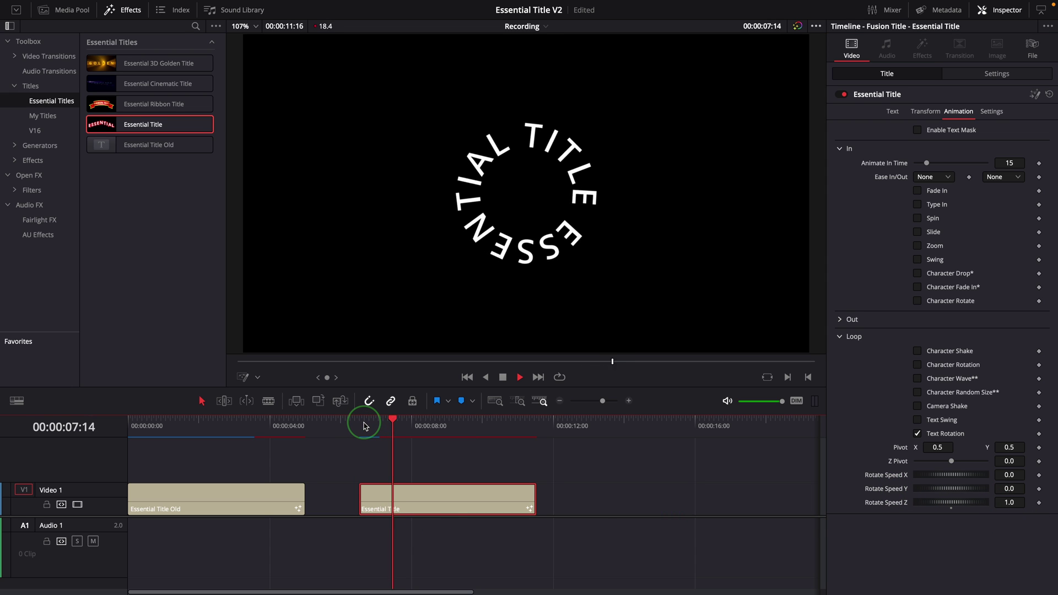
pyautogui.click(1010, 505)
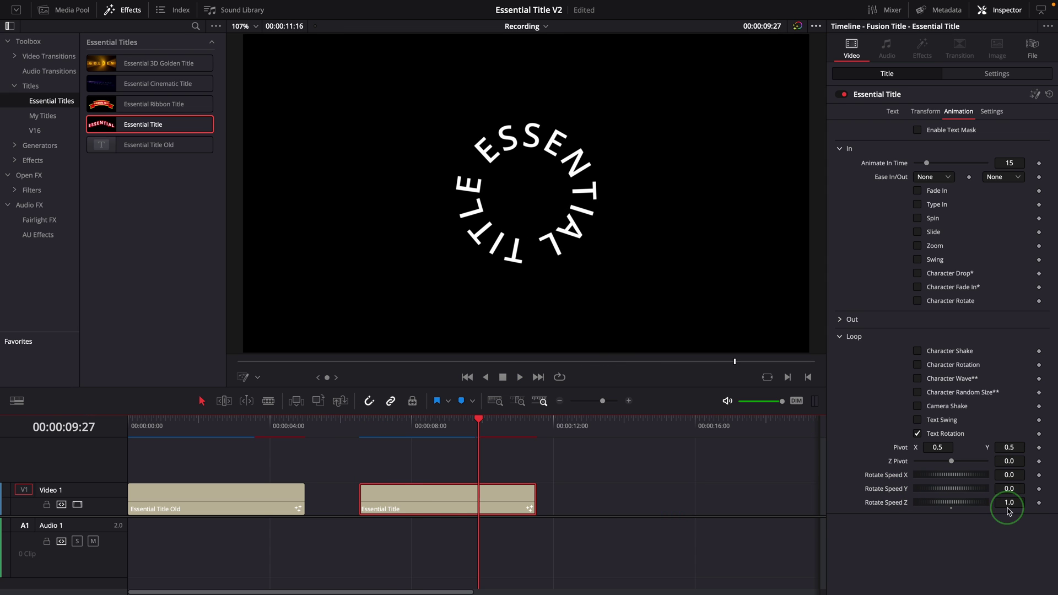
pyautogui.click(1047, 533)
pyautogui.click(355, 425)
pyautogui.press('space')
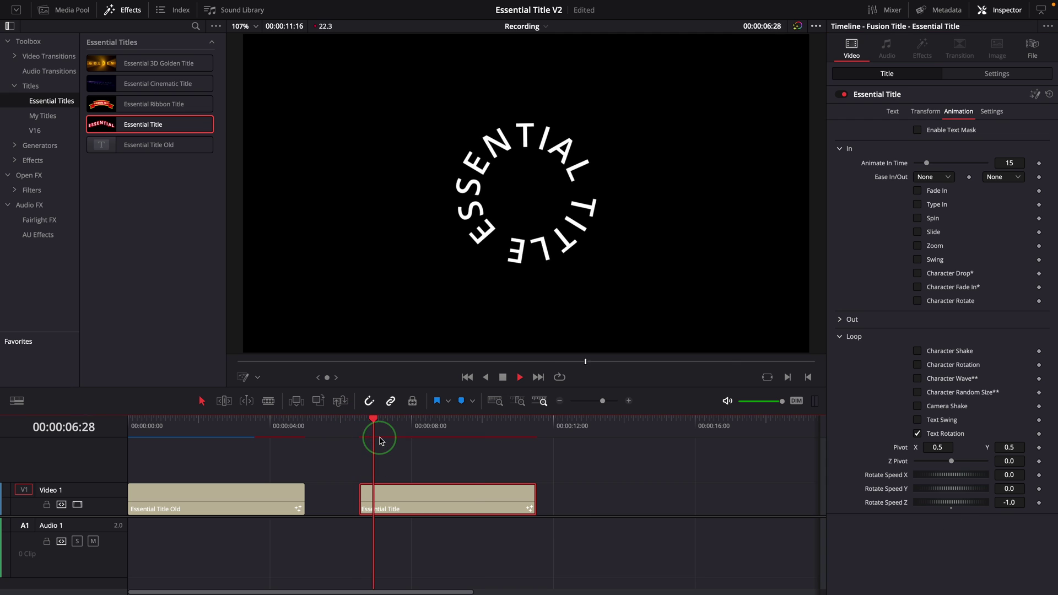
pyautogui.press('space')
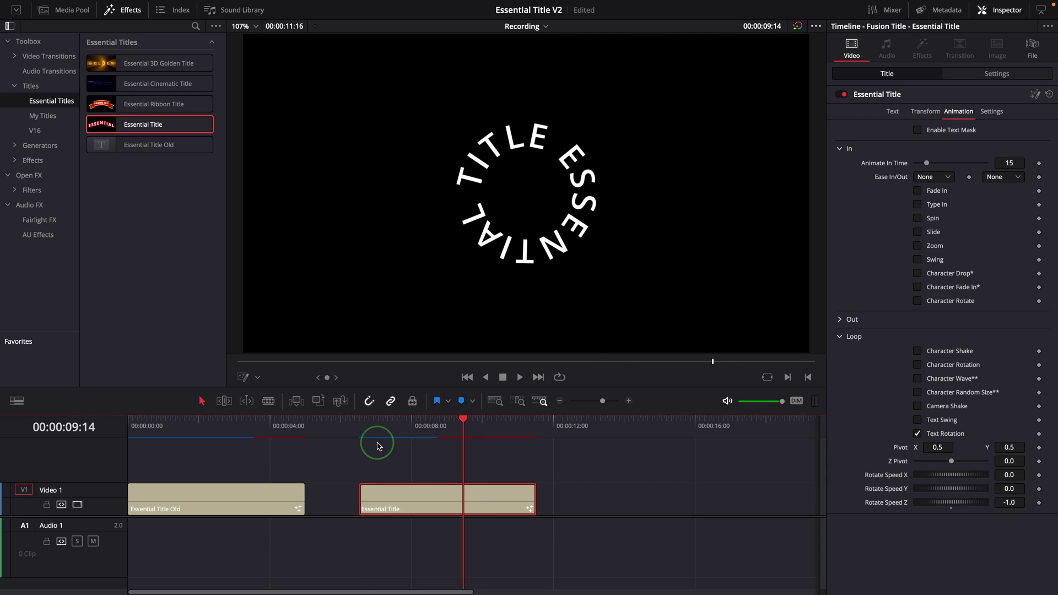
# Set Rotate Speed Y to 1.0 and Z Pivot to -0.2, then preview the tilted rotation.
pyautogui.click(1013, 489)
pyautogui.write('1')
pyautogui.click(1023, 502)
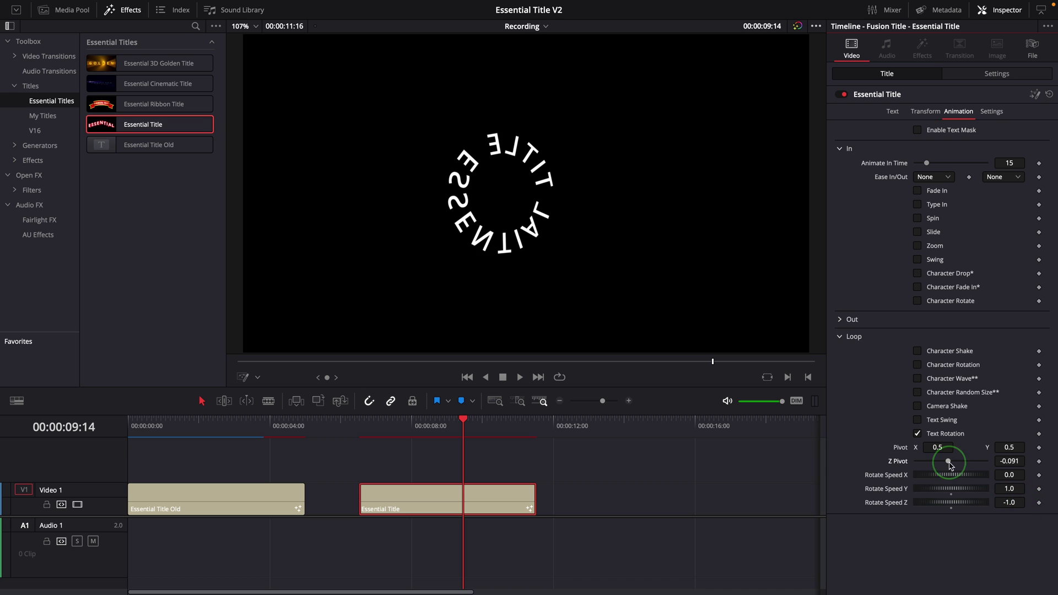
pyautogui.moveTo(951, 461); pyautogui.dragTo(946, 465)
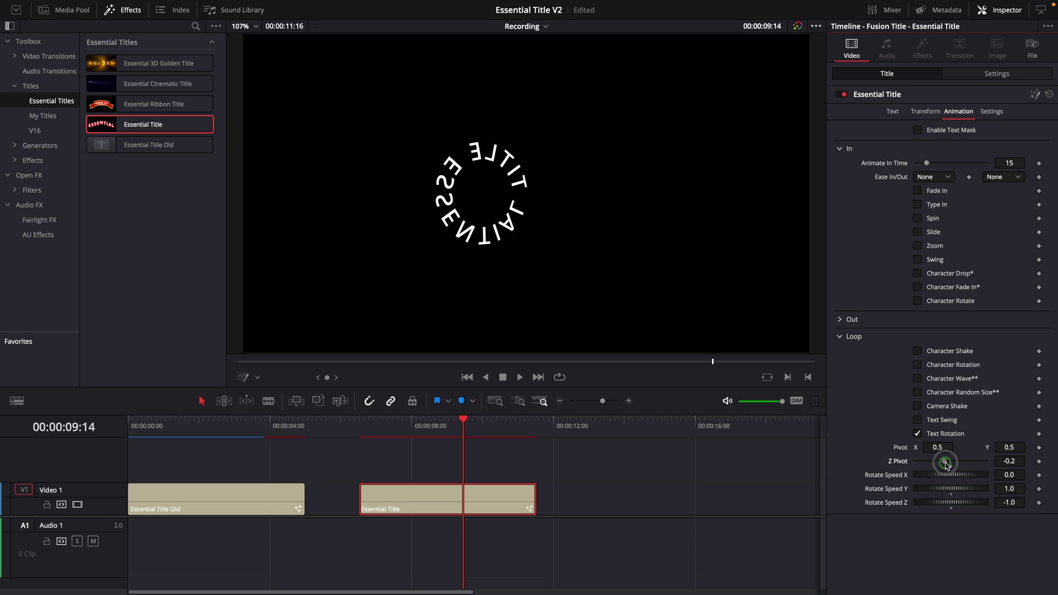
pyautogui.click(366, 425)
pyautogui.press('space')
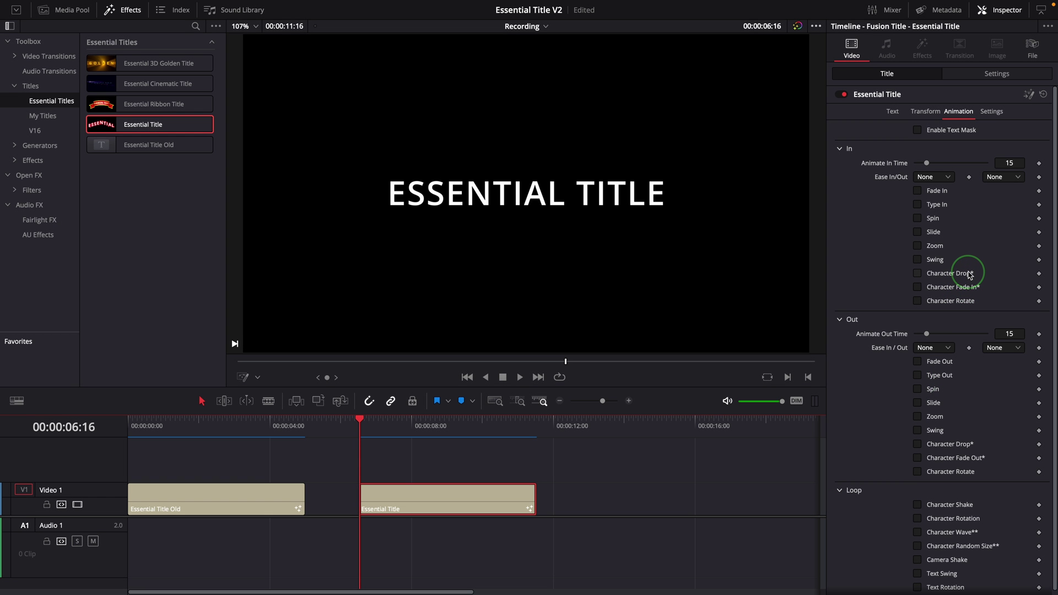
# Turn on the Character Wave and Character Random Size loops and preview them.
pyautogui.scroll(-1, 994, 396)
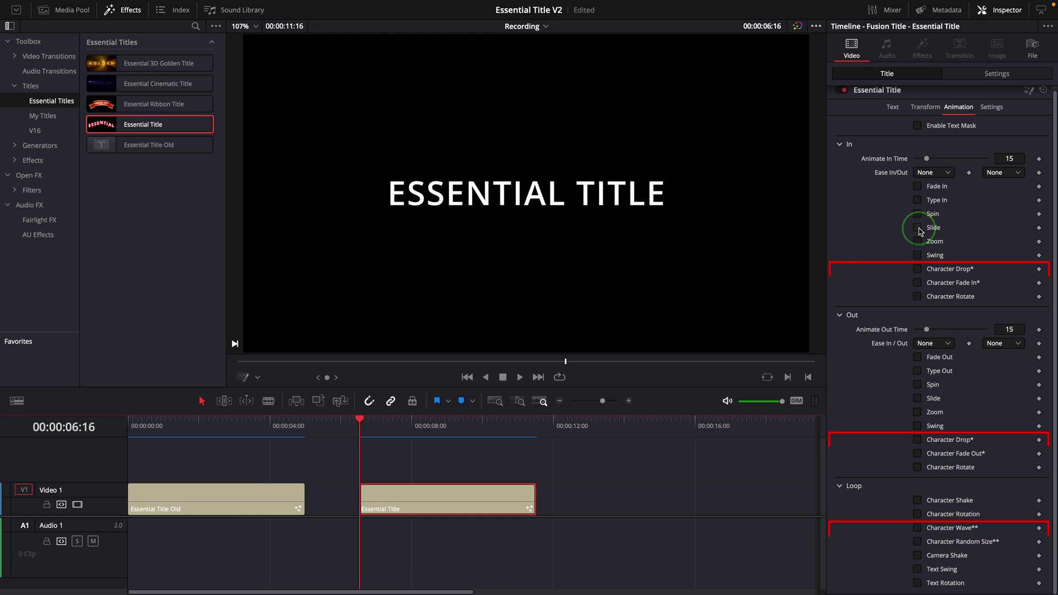
pyautogui.click(941, 533)
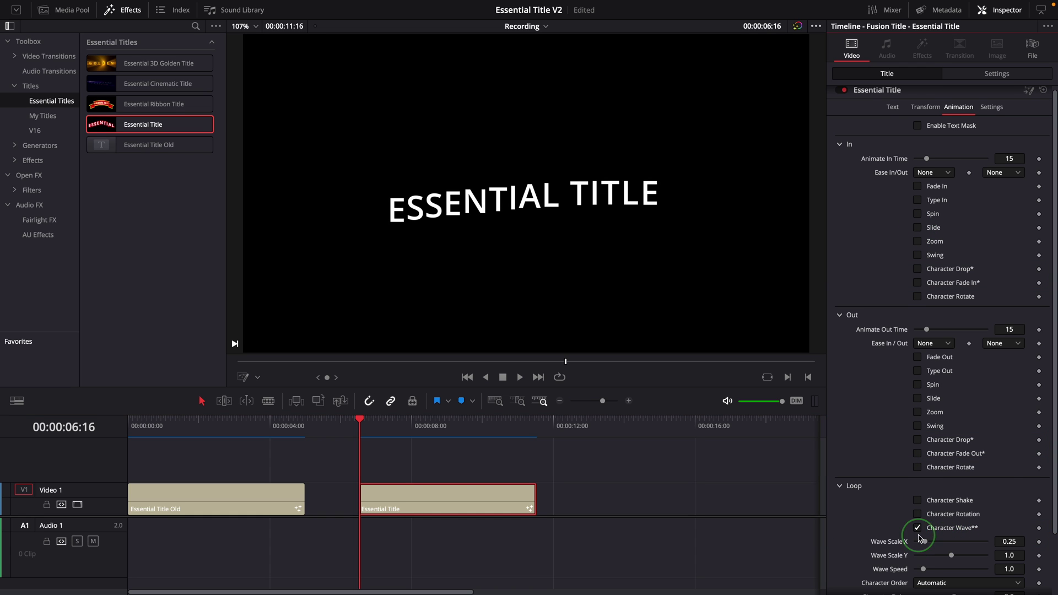
pyautogui.scroll(-2, 920, 545)
pyautogui.click(919, 545)
pyautogui.scroll(-2, 938, 547)
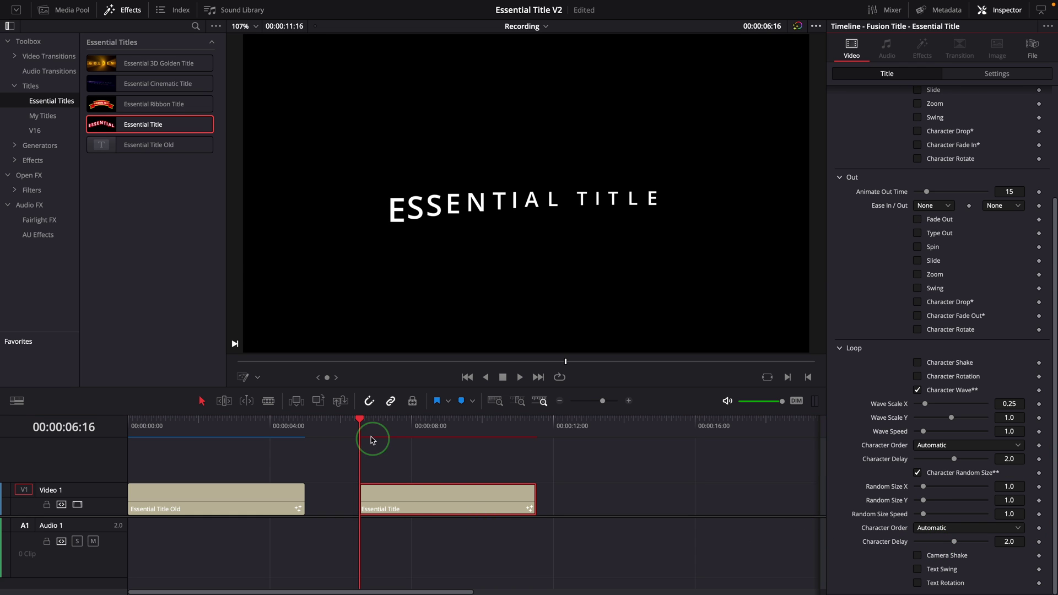
pyautogui.press('space')
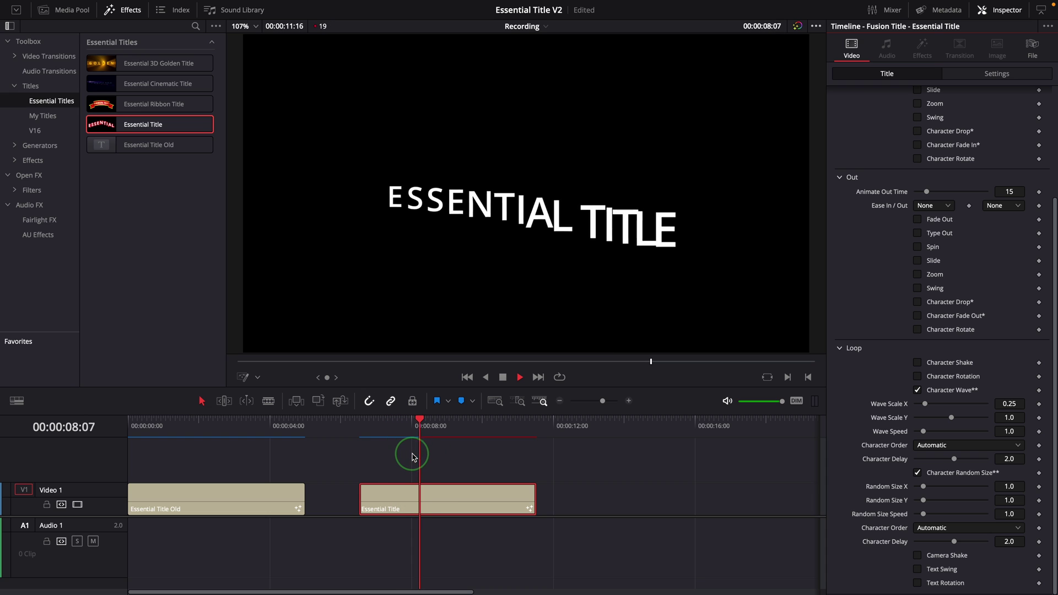
pyautogui.press('space')
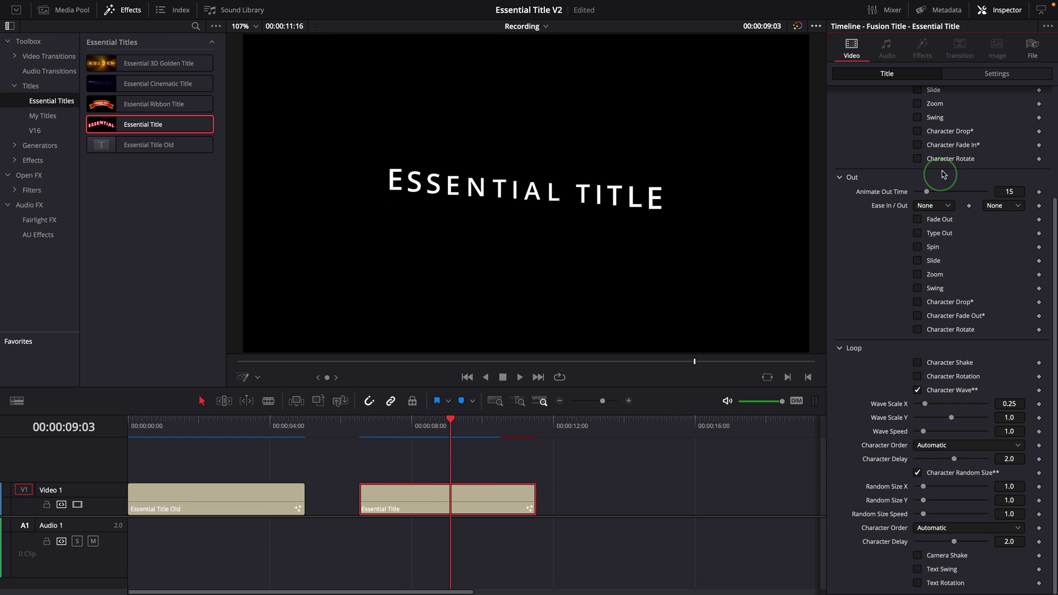
# Add Character Drop and Character Fade In entrances plus Character Drop and Character Fade Out exits, and play from 6:16.
pyautogui.click(917, 131)
pyautogui.click(918, 200)
pyautogui.scroll(-2, 918, 202)
pyautogui.click(917, 301)
pyautogui.click(917, 370)
pyautogui.scroll(-3, 937, 441)
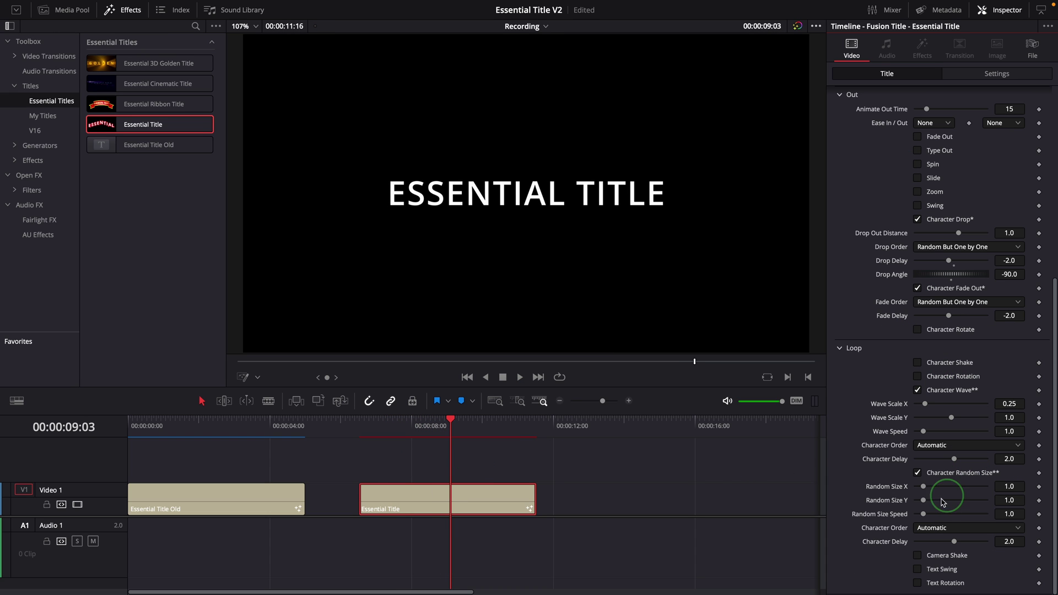
pyautogui.click(361, 424)
pyautogui.press('space')
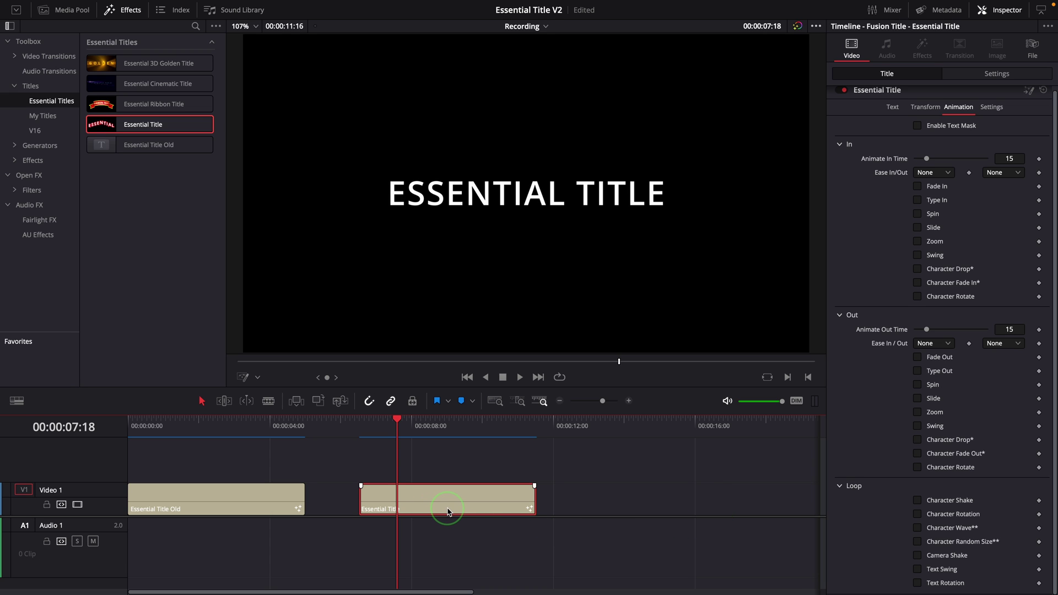
# Duplicate the title clip after the original, then split the original at 8:29 with Ctrl+B.
pyautogui.moveTo(463, 485); pyautogui.dragTo(577, 499)
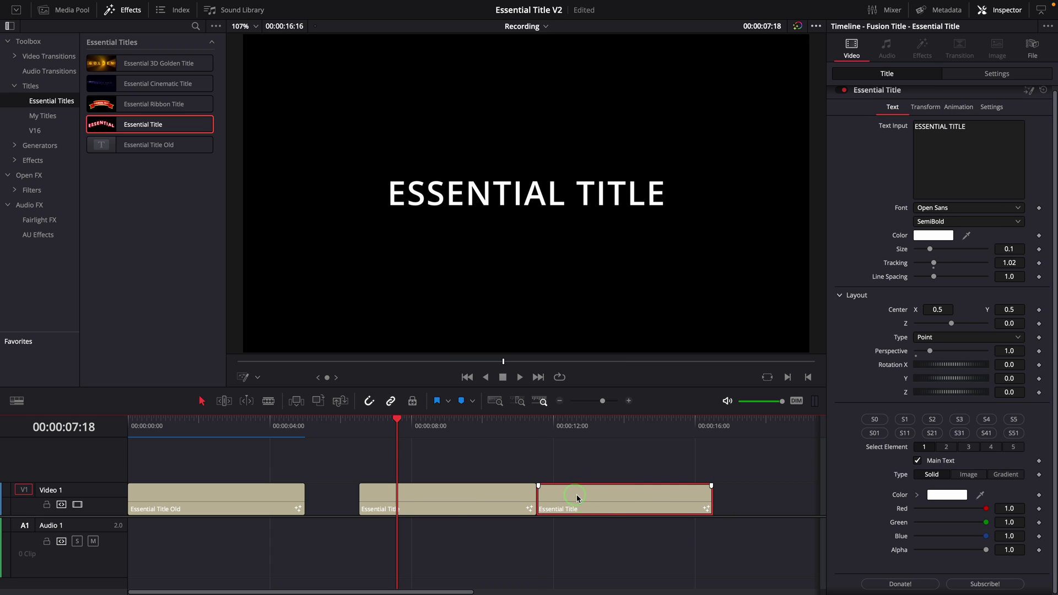
pyautogui.moveTo(464, 439); pyautogui.dragTo(606, 443)
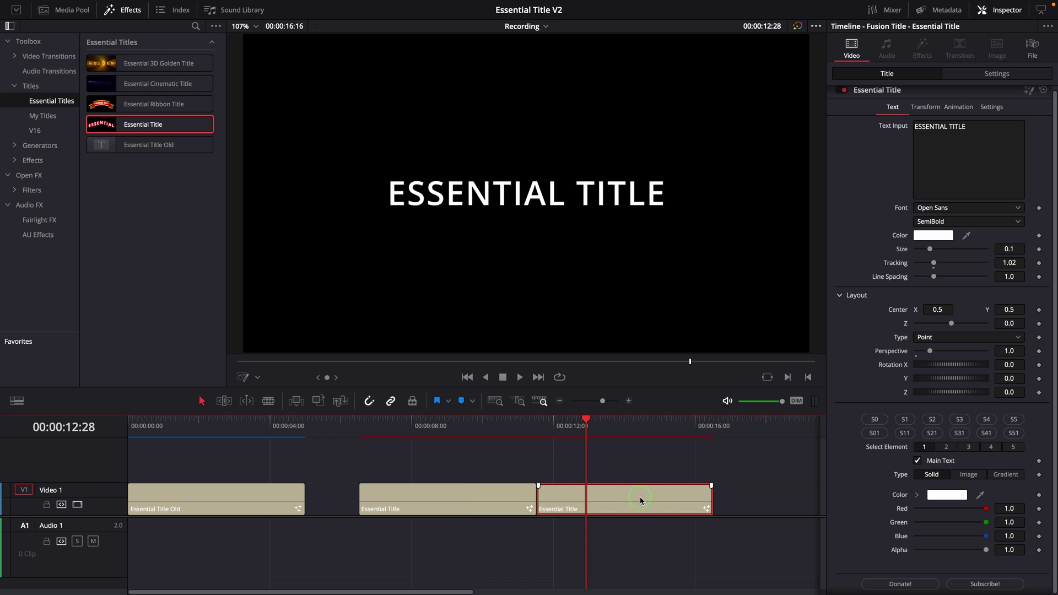
pyautogui.click(457, 442)
pyautogui.click(446, 432)
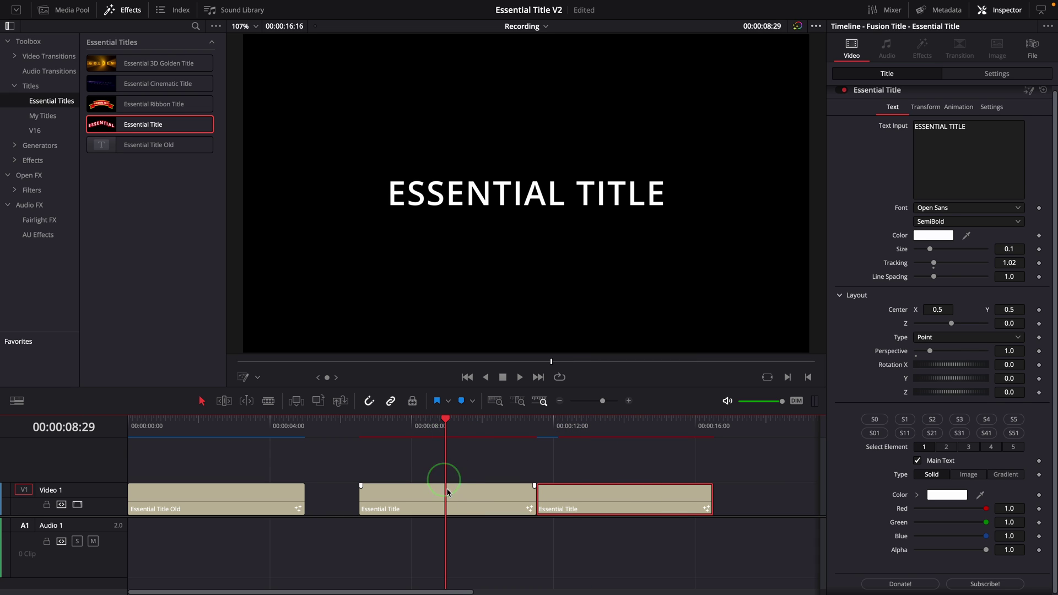
pyautogui.click(456, 502)
pyautogui.hotkey('ctrl', 'b')
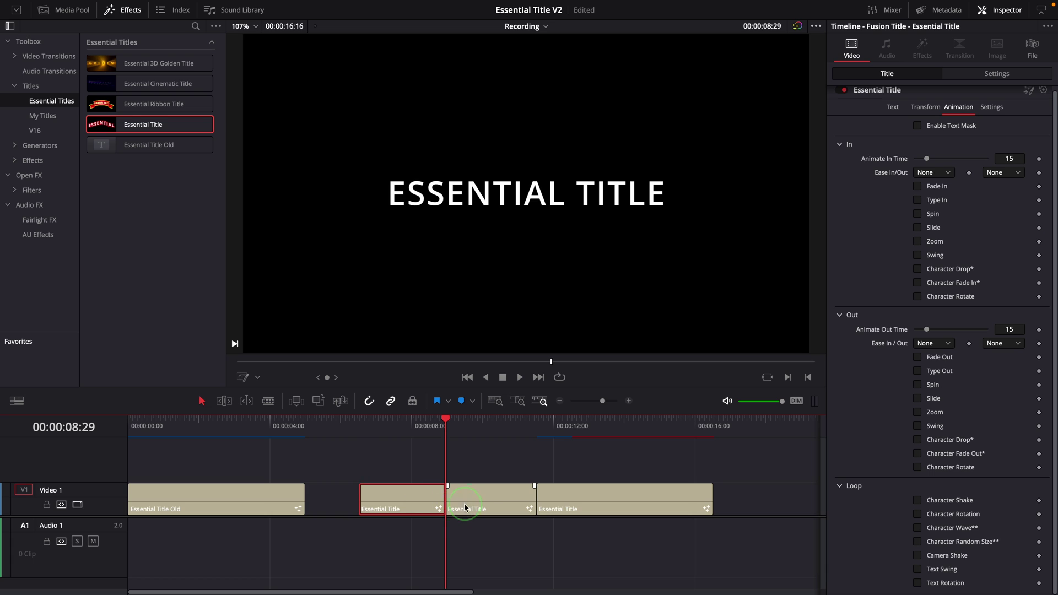
# Give the first part Character Fade In and the middle part Character Fade Out, then play them.
pyautogui.click(408, 432)
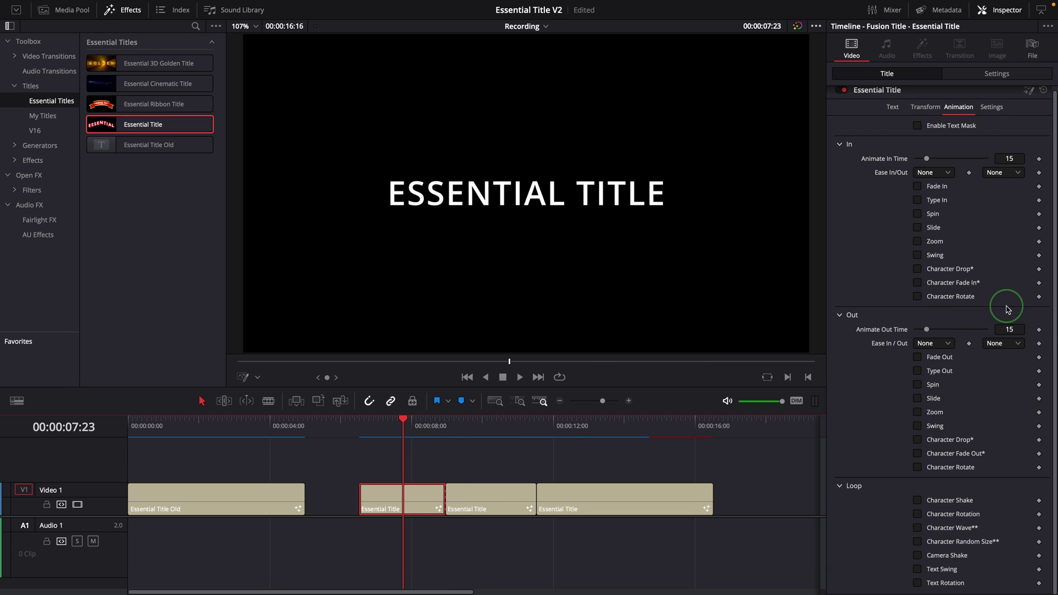
pyautogui.click(918, 283)
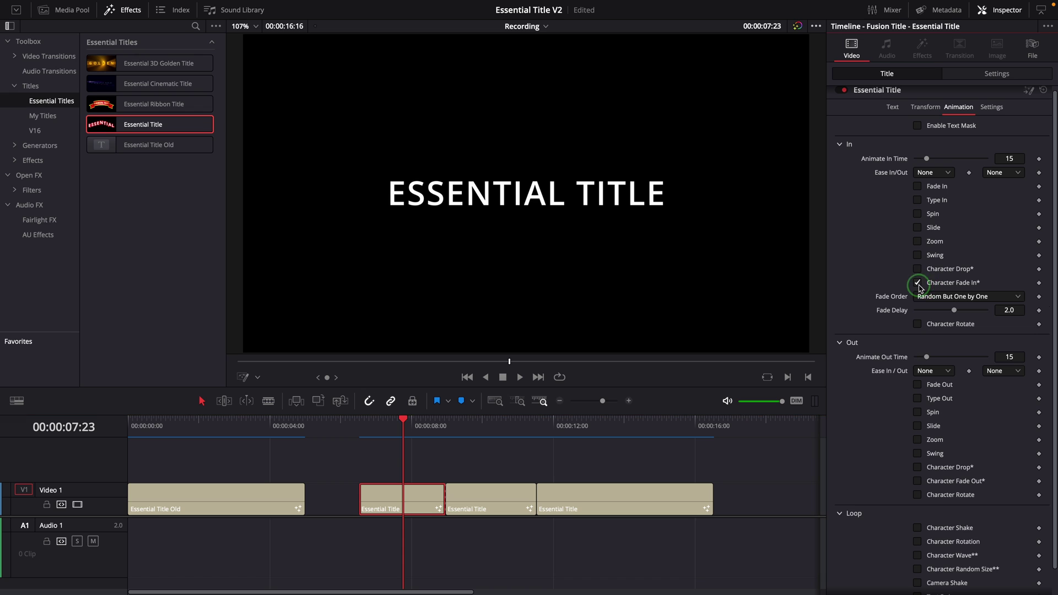
pyautogui.click(485, 429)
pyautogui.click(505, 495)
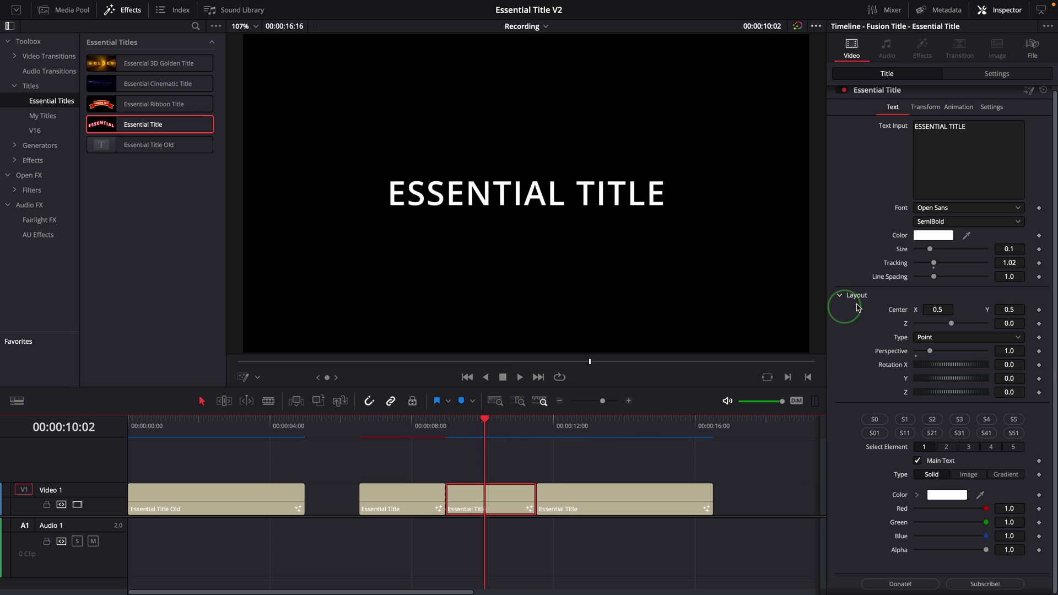
pyautogui.click(956, 116)
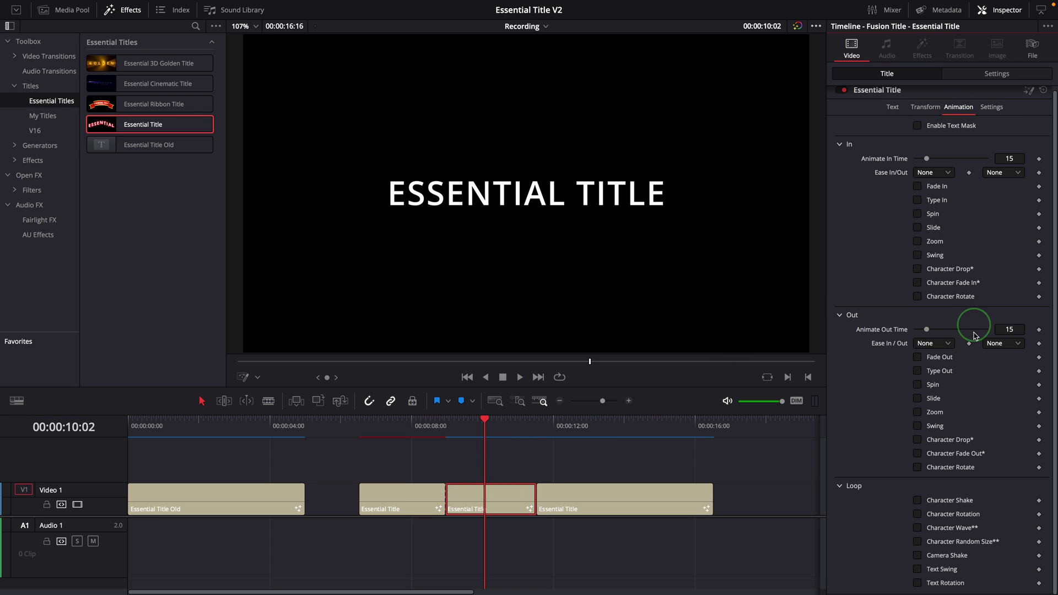
pyautogui.click(918, 453)
pyautogui.click(366, 426)
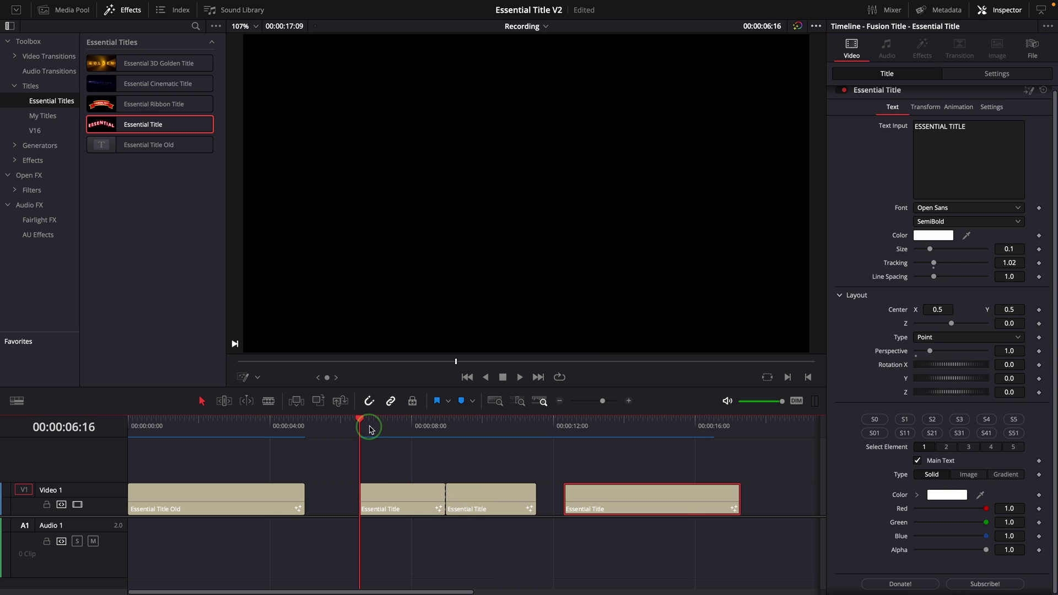
pyautogui.press('space')
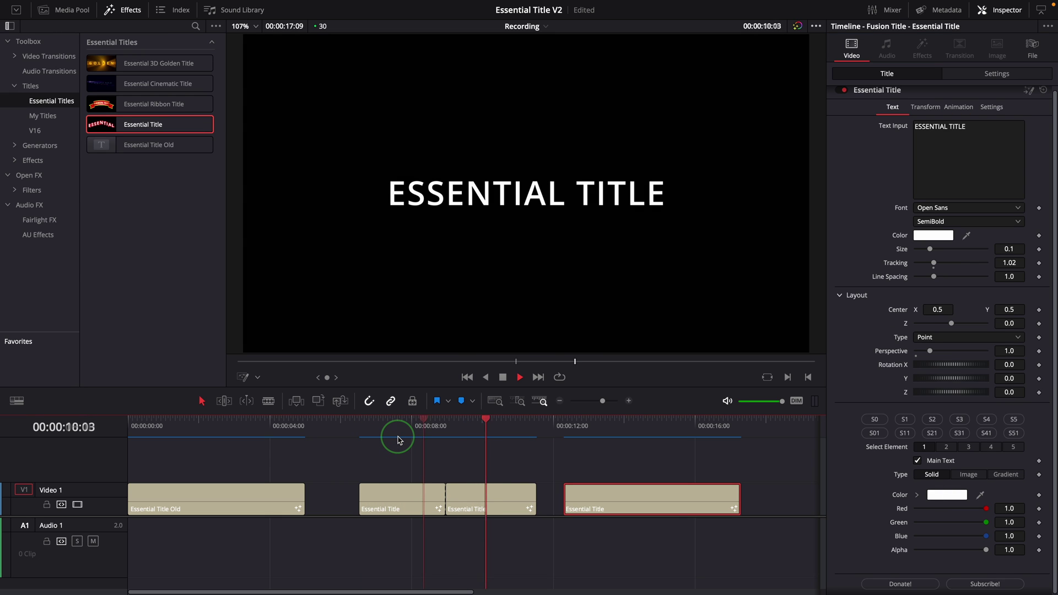
# Add a Character Drop entrance to the first title part.
pyautogui.click(411, 498)
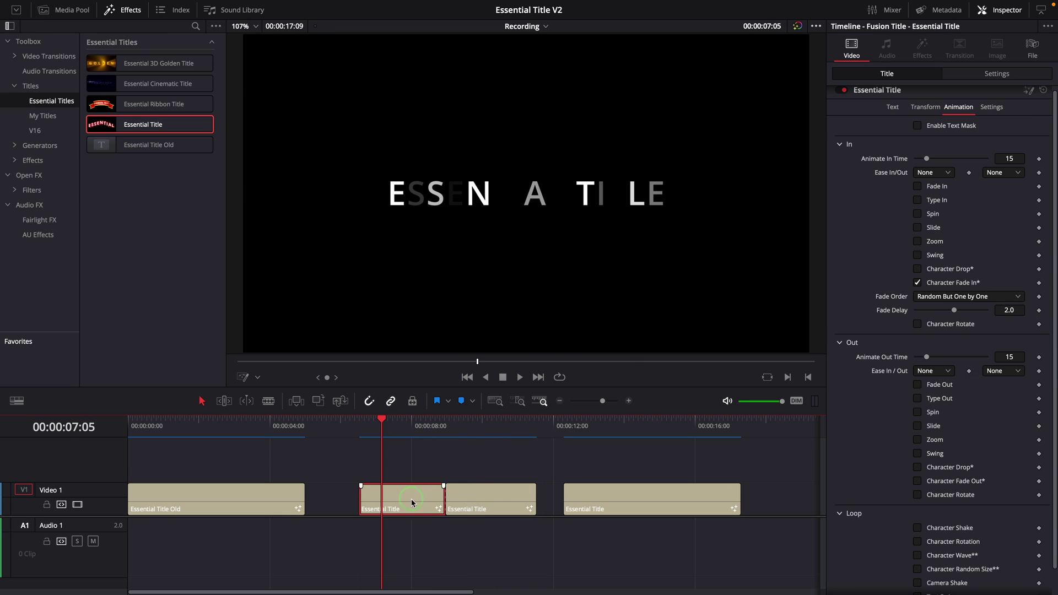
pyautogui.click(918, 269)
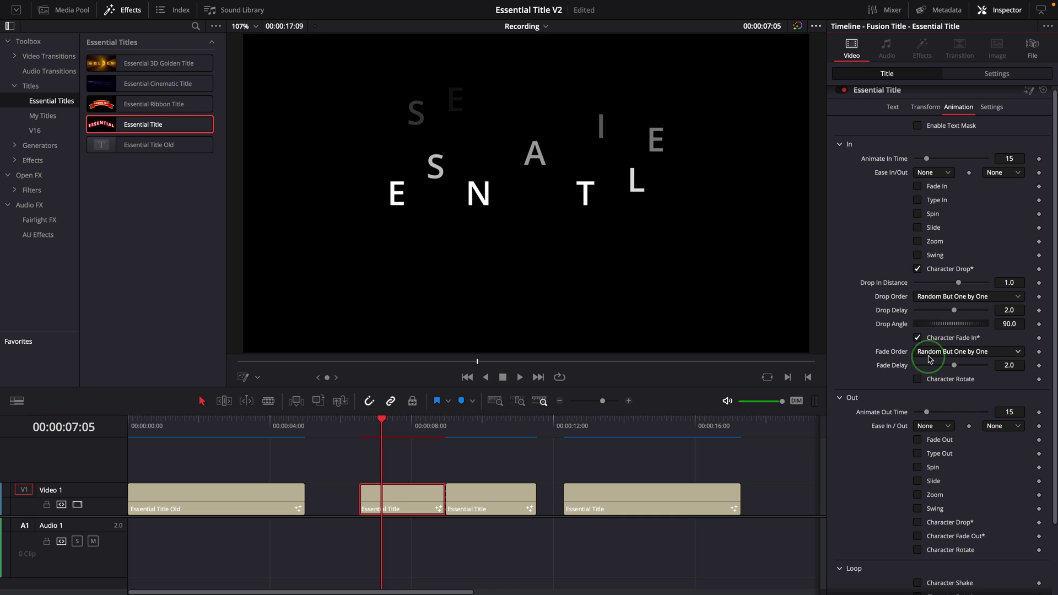
pyautogui.click(918, 337)
# Add a Character Drop exit to the middle part and play both from 6:16.
pyautogui.click(491, 498)
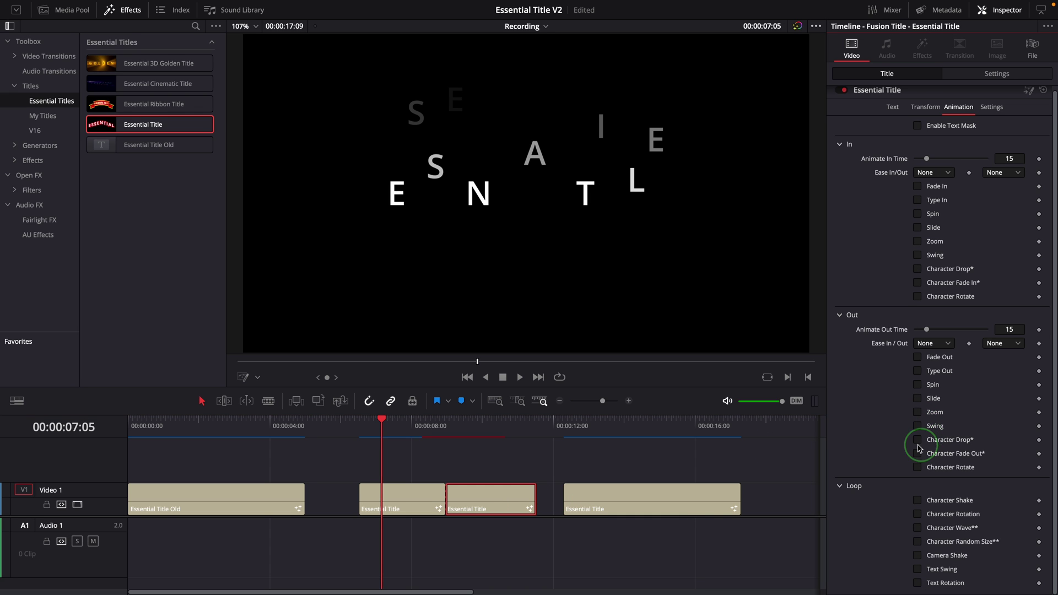
pyautogui.click(918, 441)
pyautogui.click(356, 422)
pyautogui.press('space')
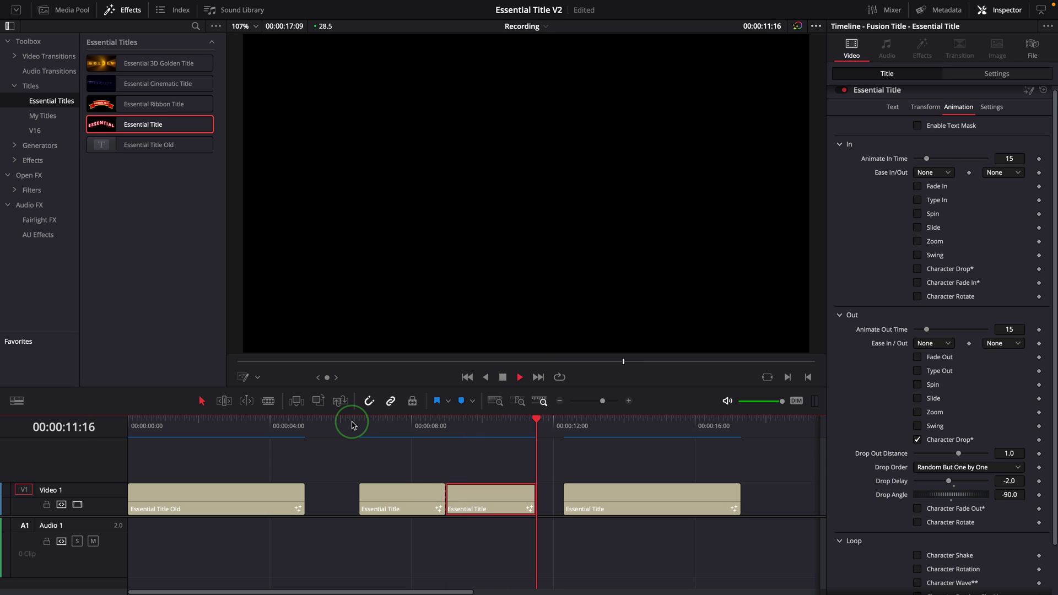
pyautogui.press('space')
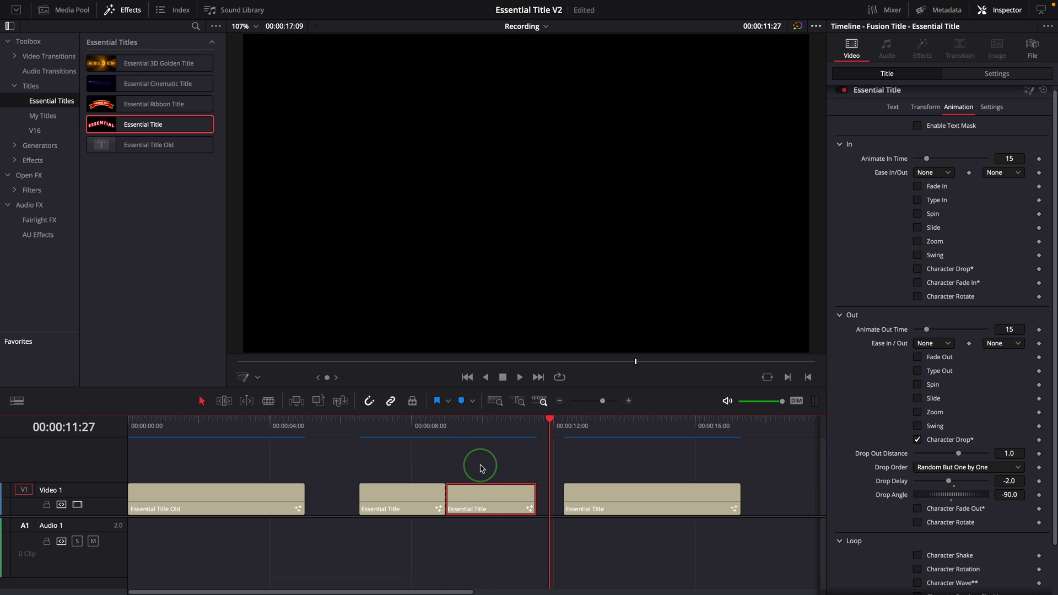